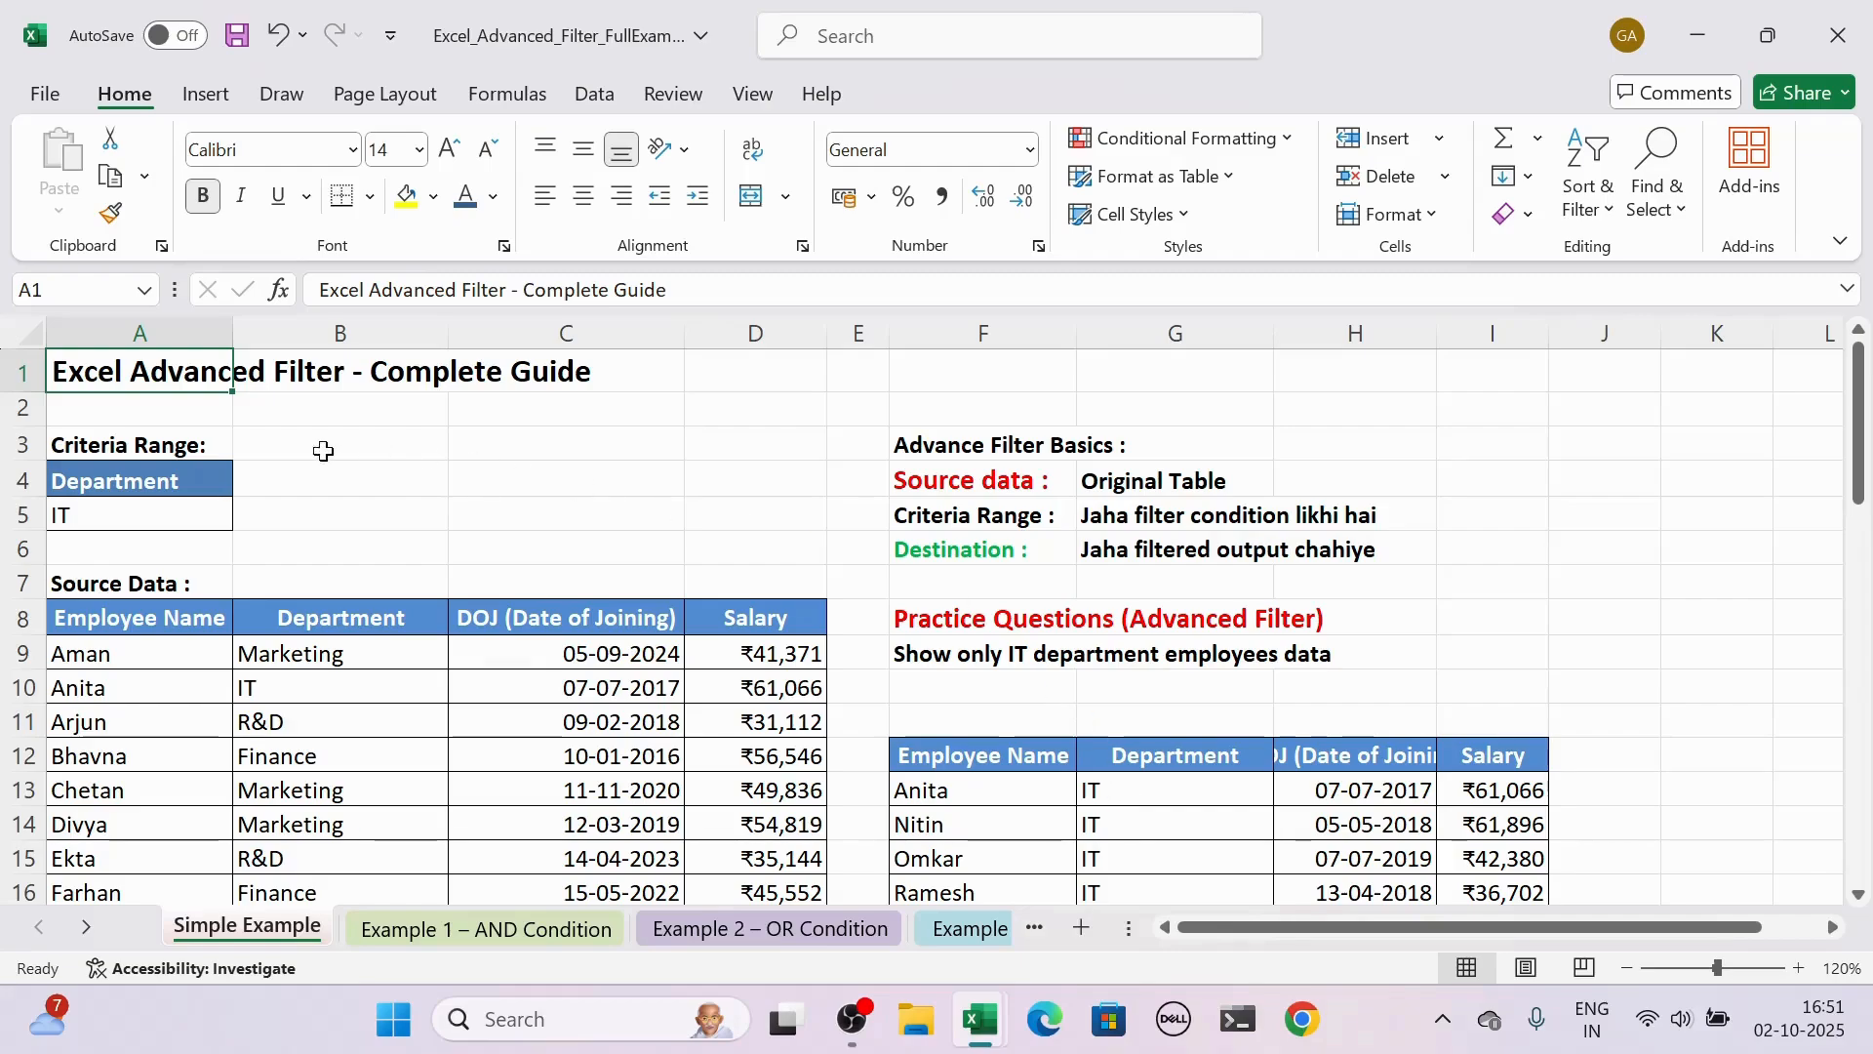
Step: Change the Department criterion in cell A5 to HR
left_click(142, 506)
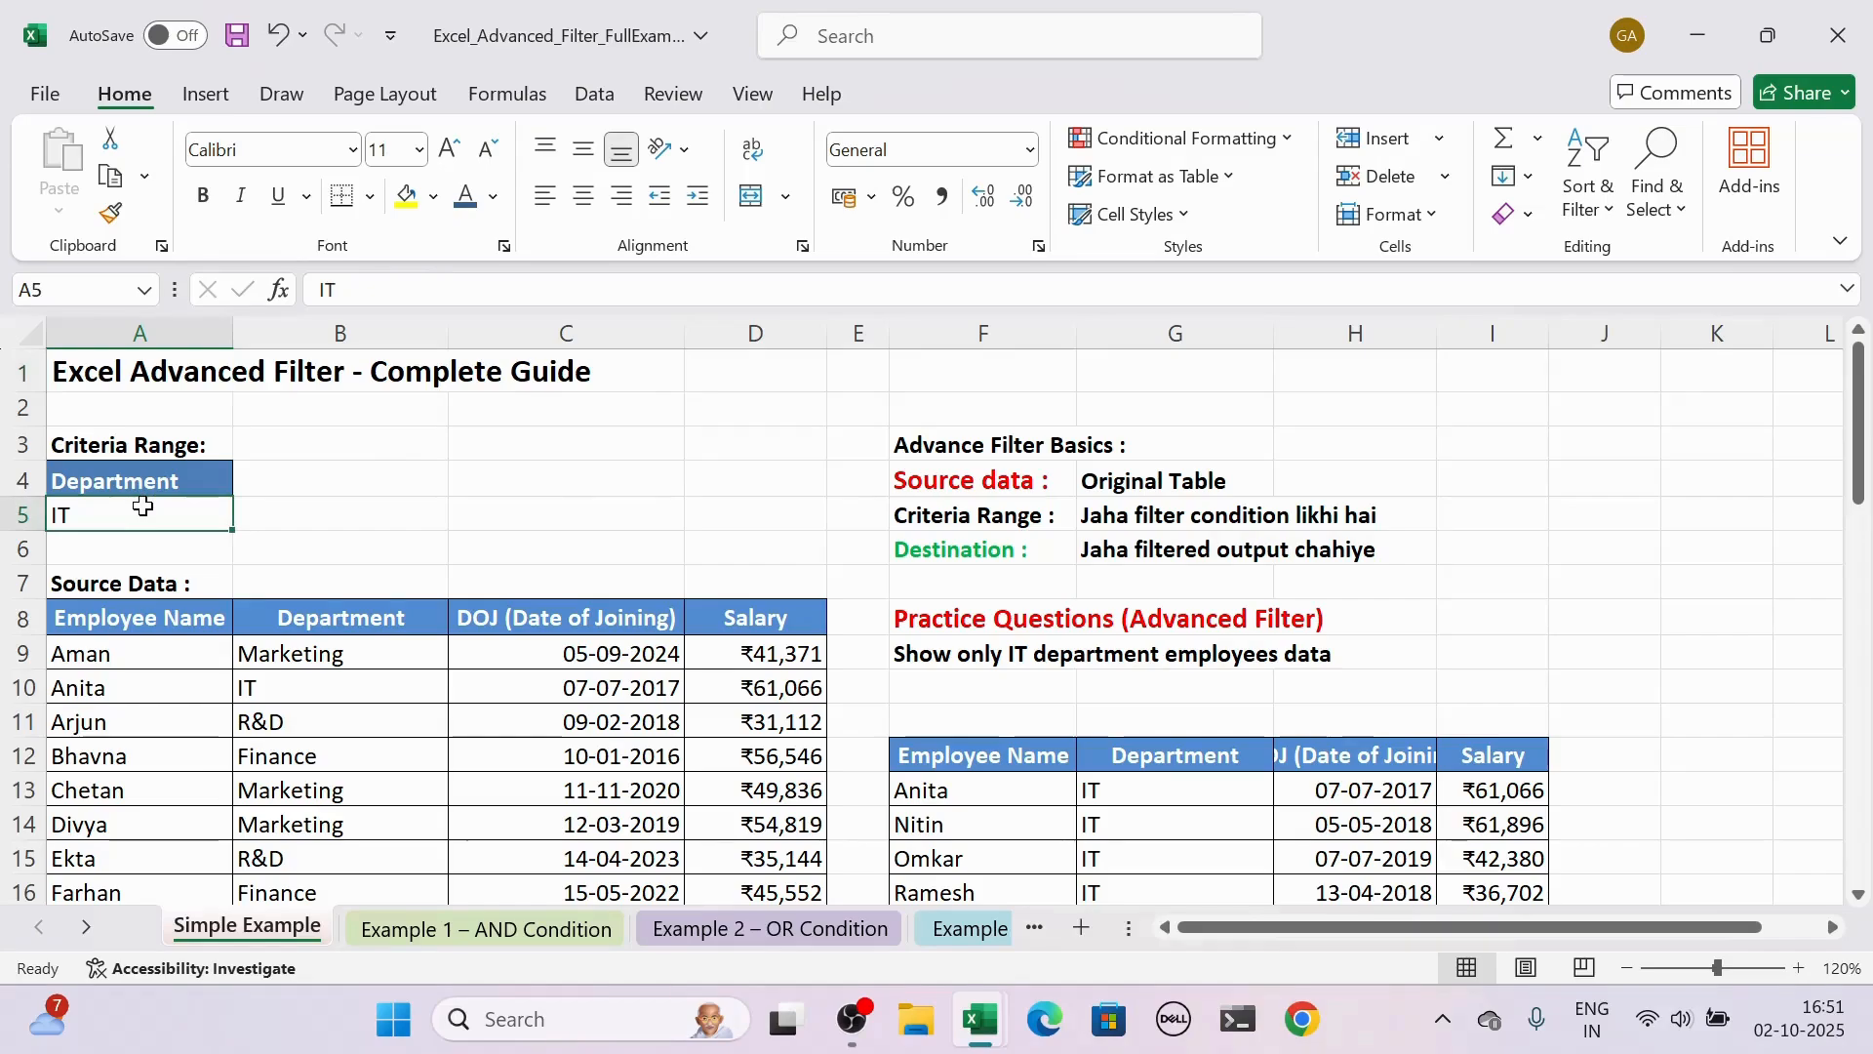
key("BackSpace")
type("HR")
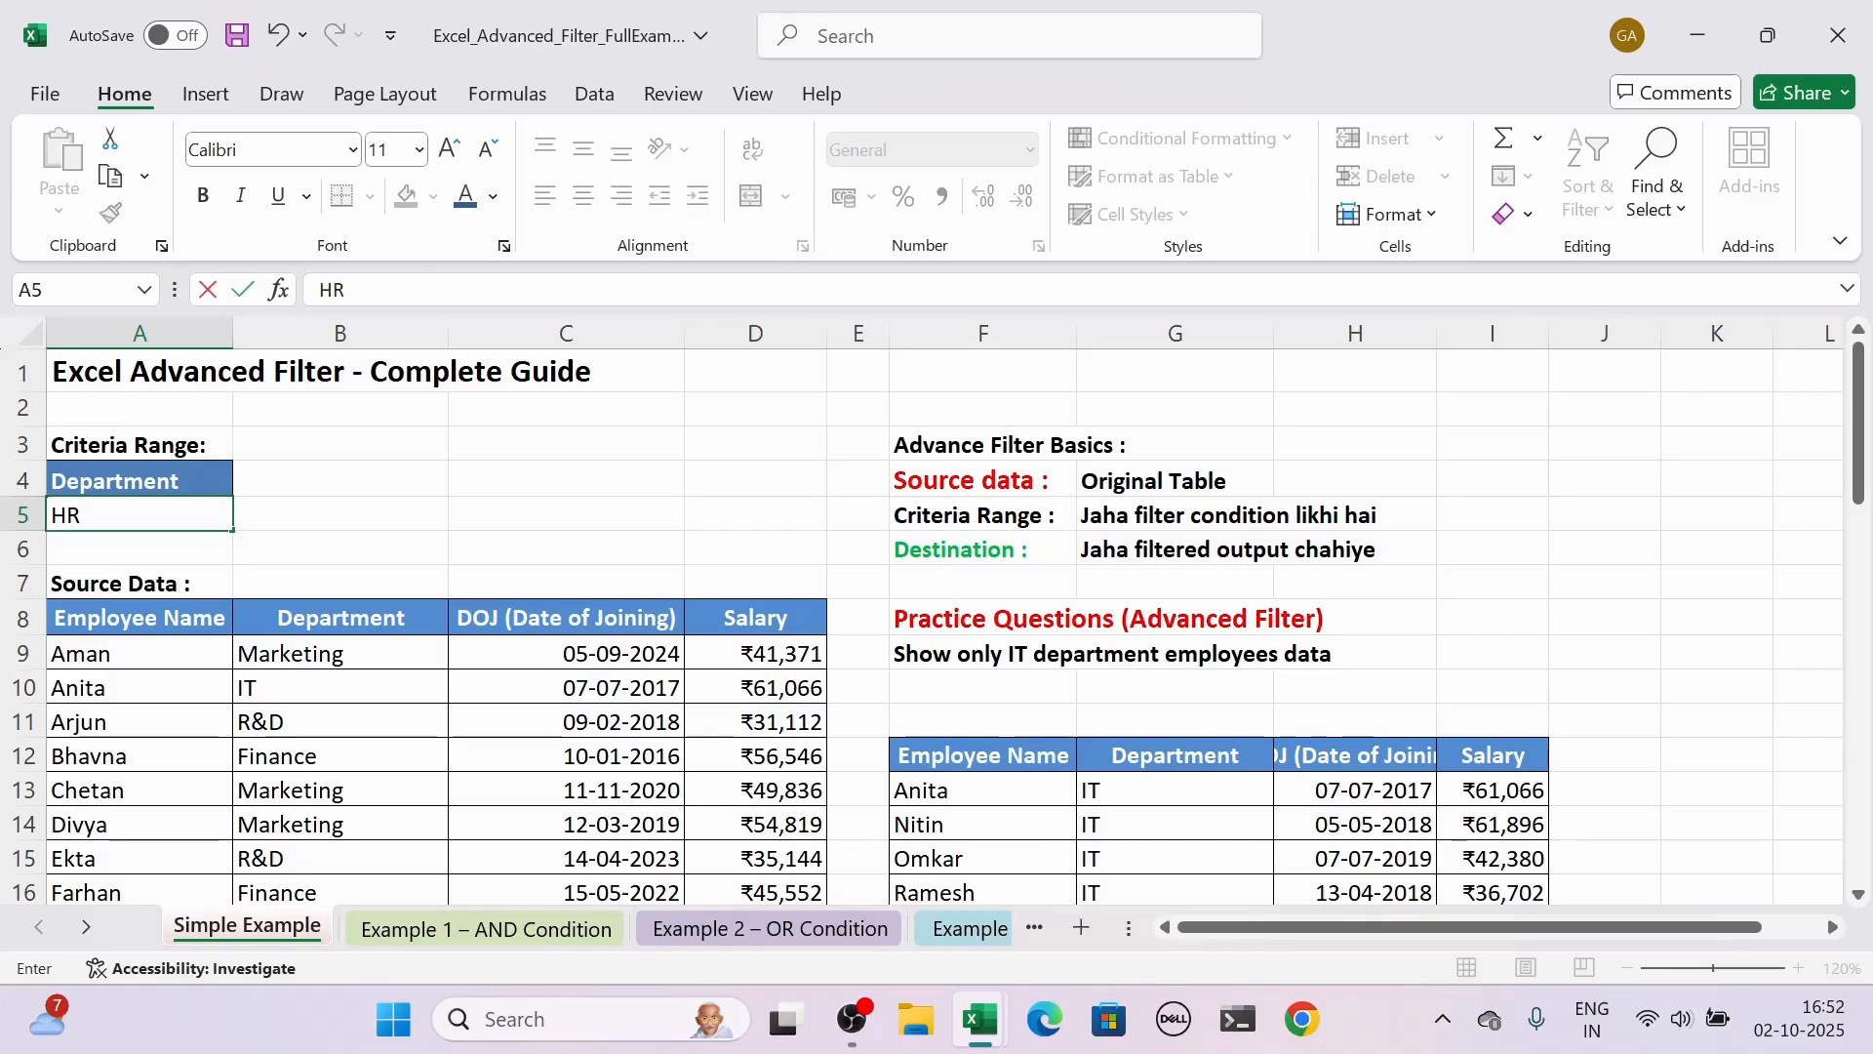
key("Return")
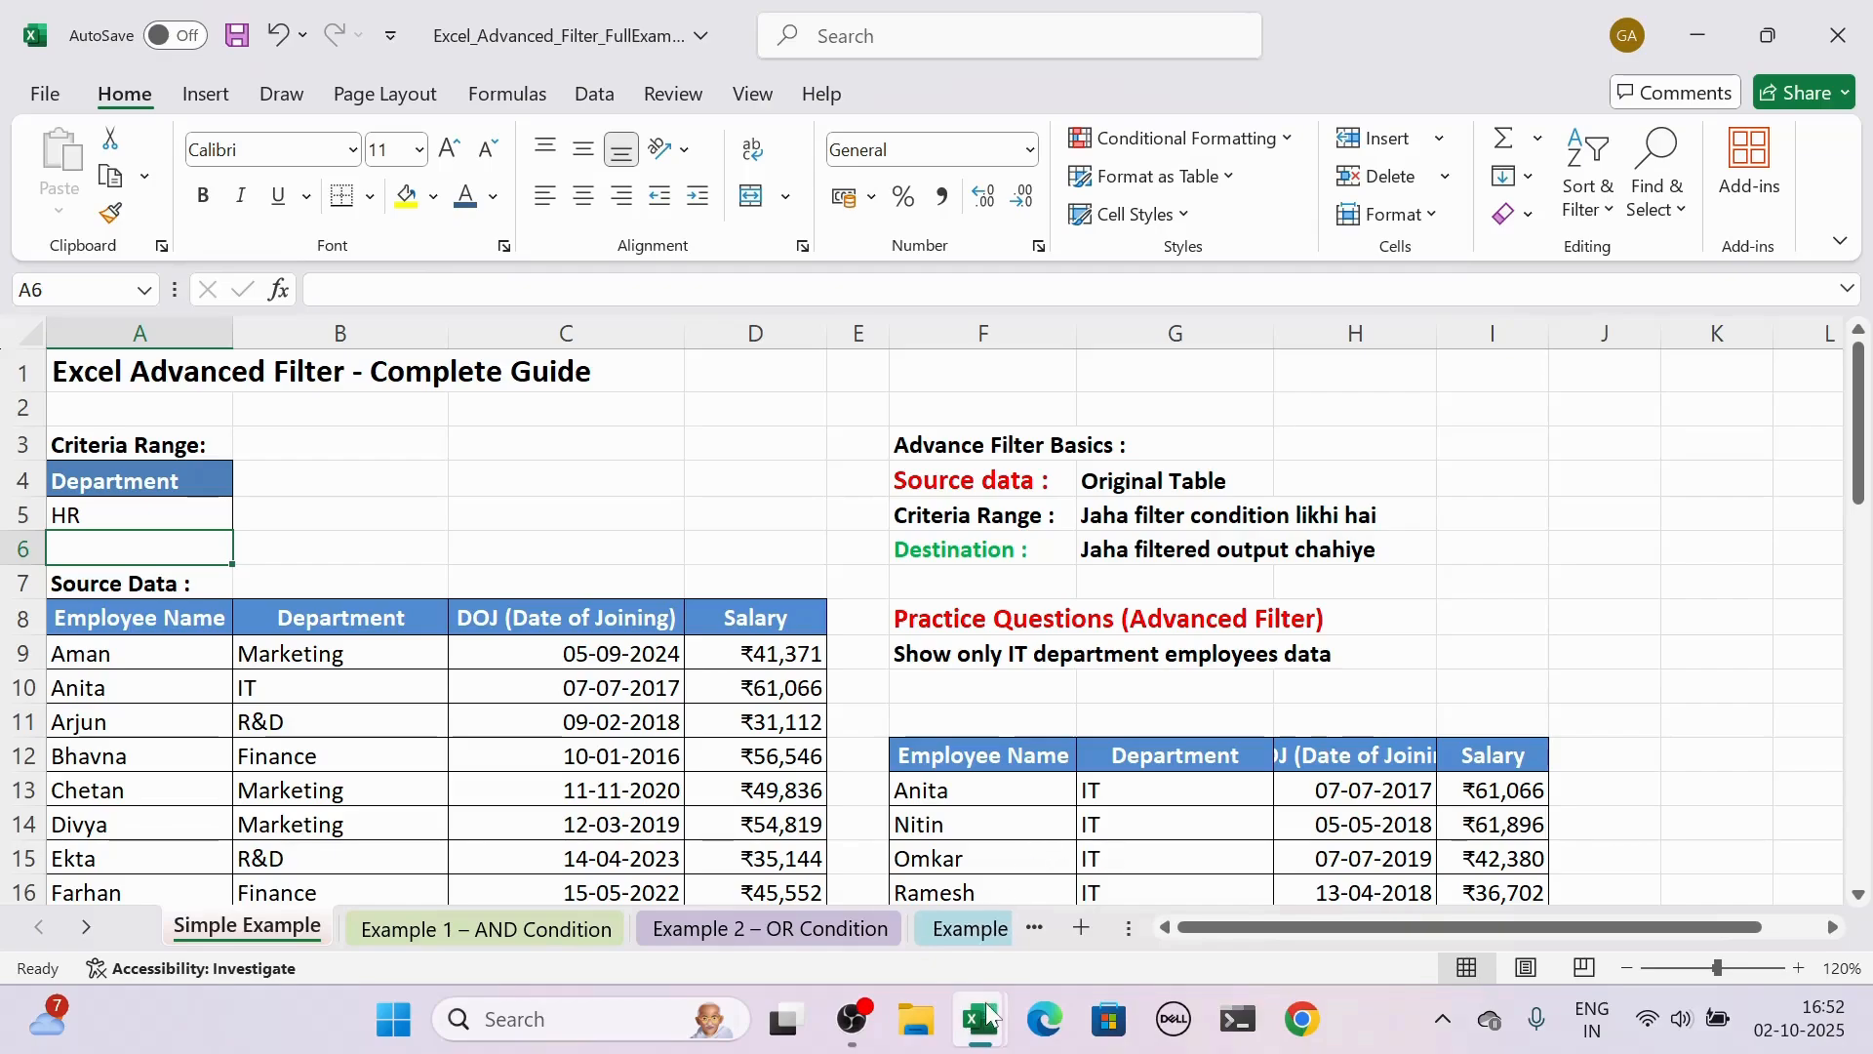
Step: Switch to the open FILTER function workbook and start a FILTER formula in cell F16 of the Simple Example sheet
mouse_move(982, 1018)
left_click(917, 900)
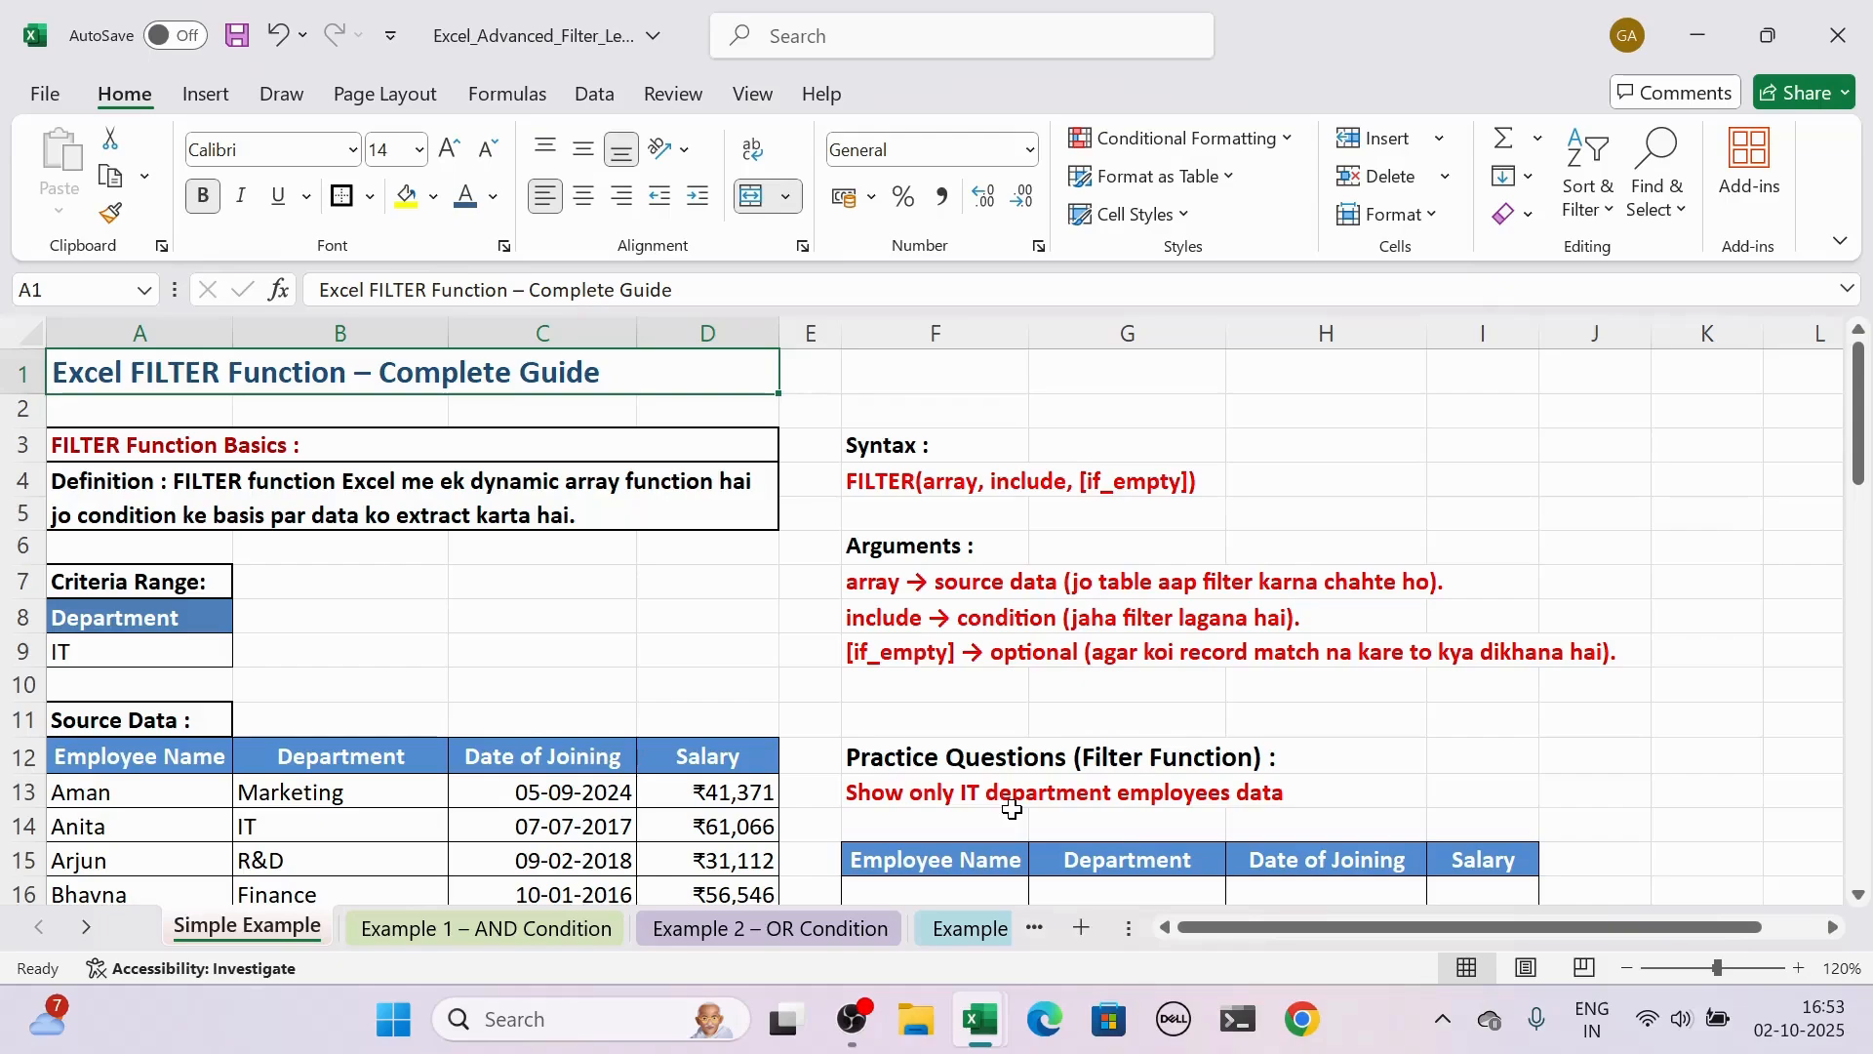
left_click_drag(1859, 480, 1858, 504)
left_click(955, 789)
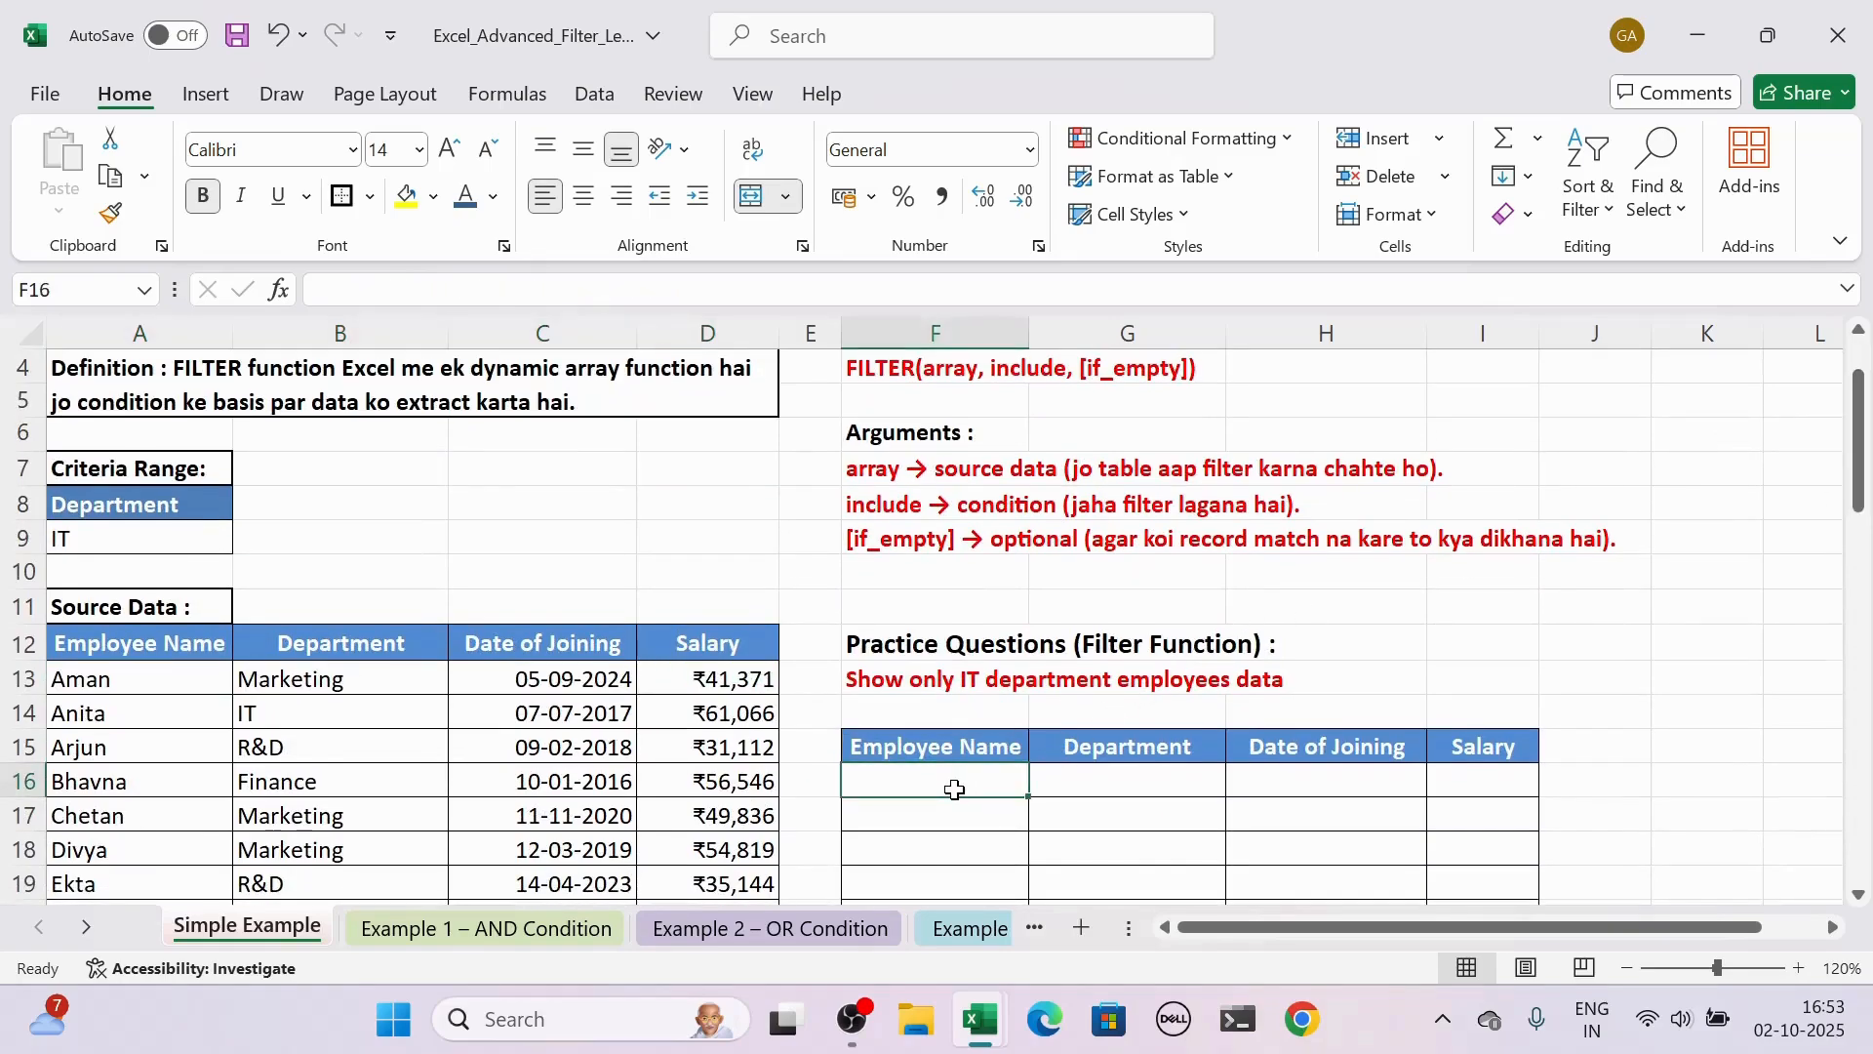
type("=Fil")
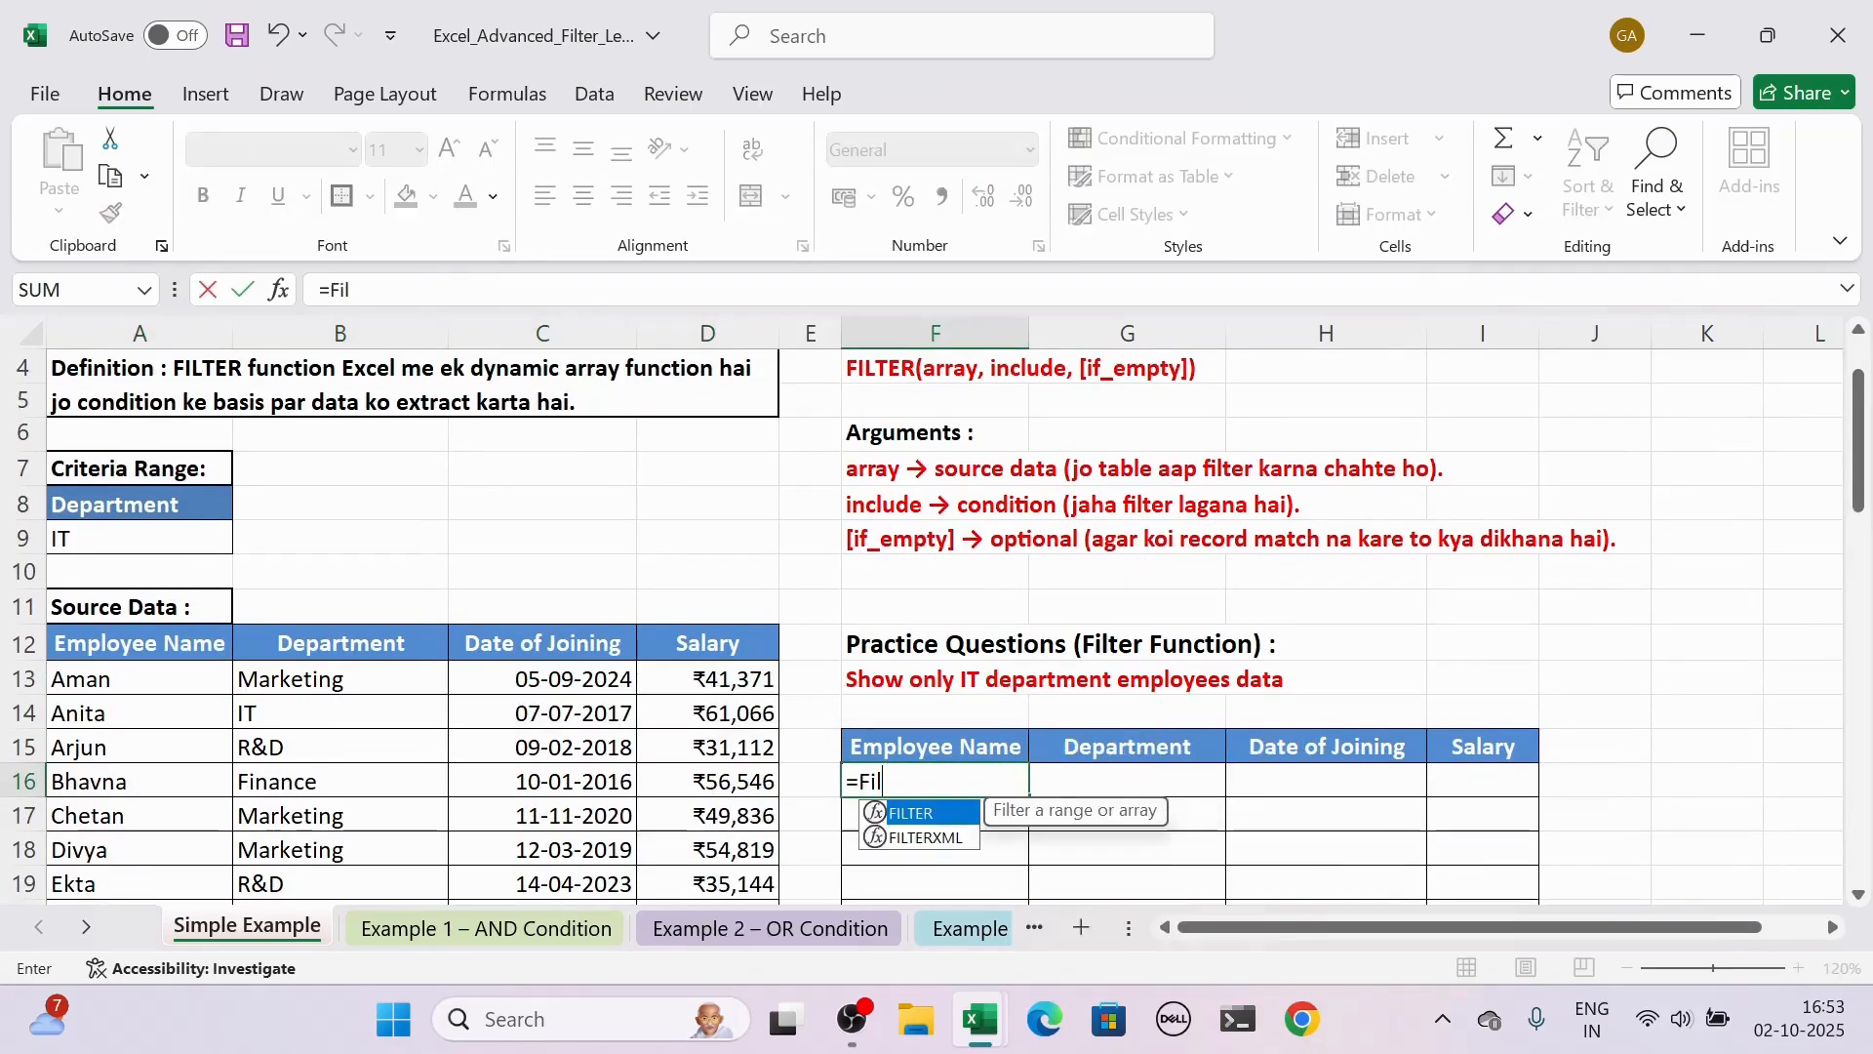
type("ter")
key("Tab")
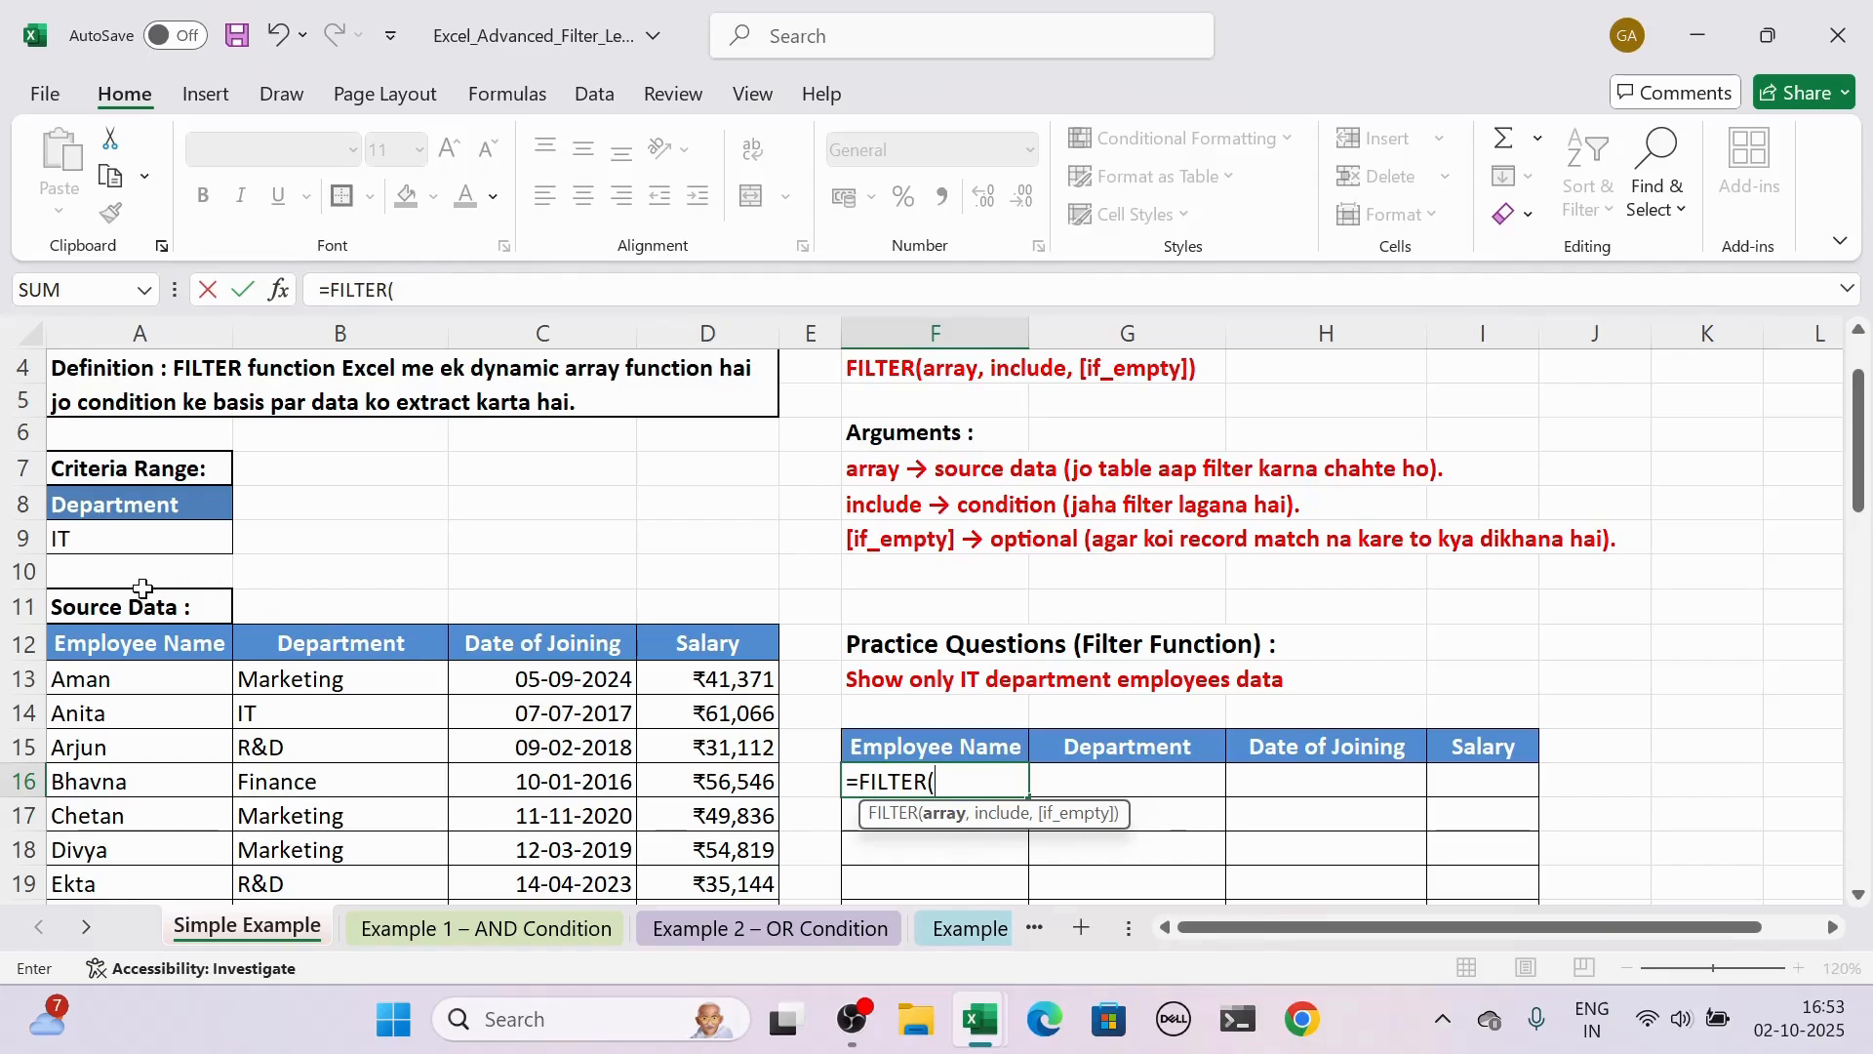
Step: Use the whole source table A12:D57, headers included, as the array argument of the FILTER formula
left_click(132, 643)
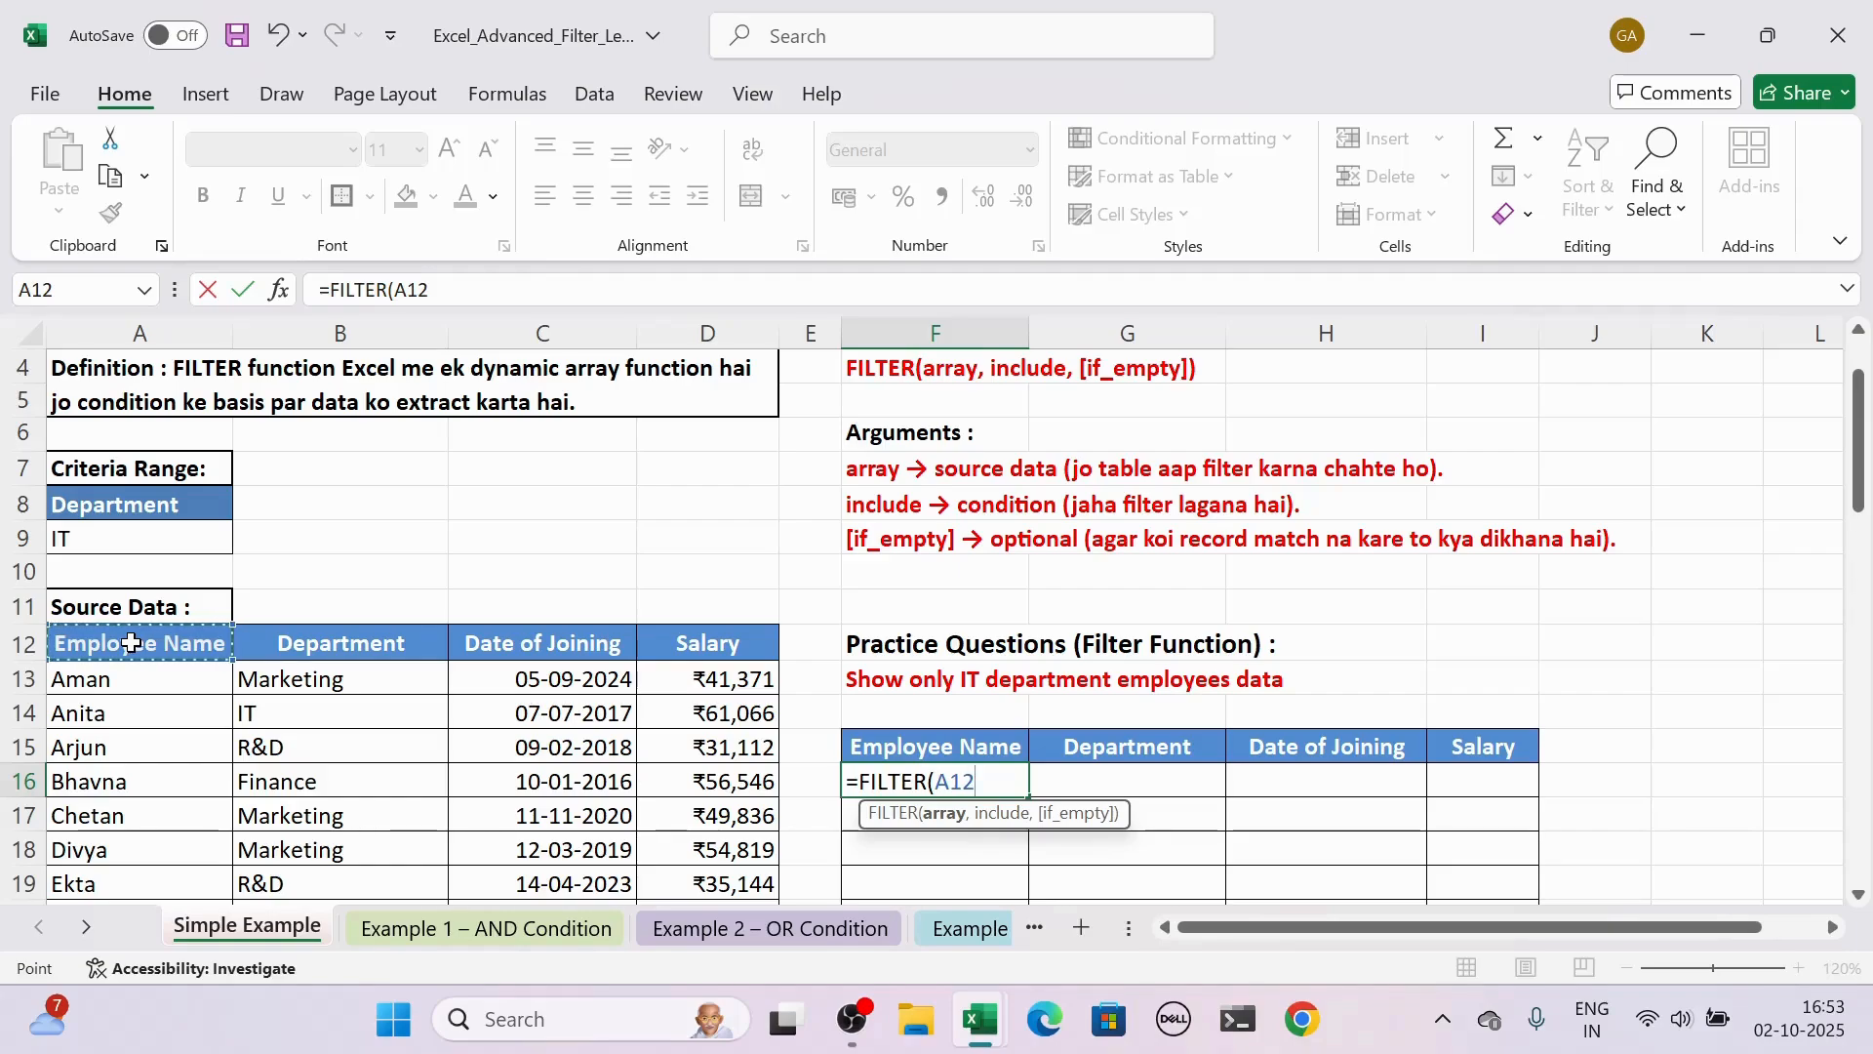
key("ctrl+shift+Right")
key("ctrl+shift+Down")
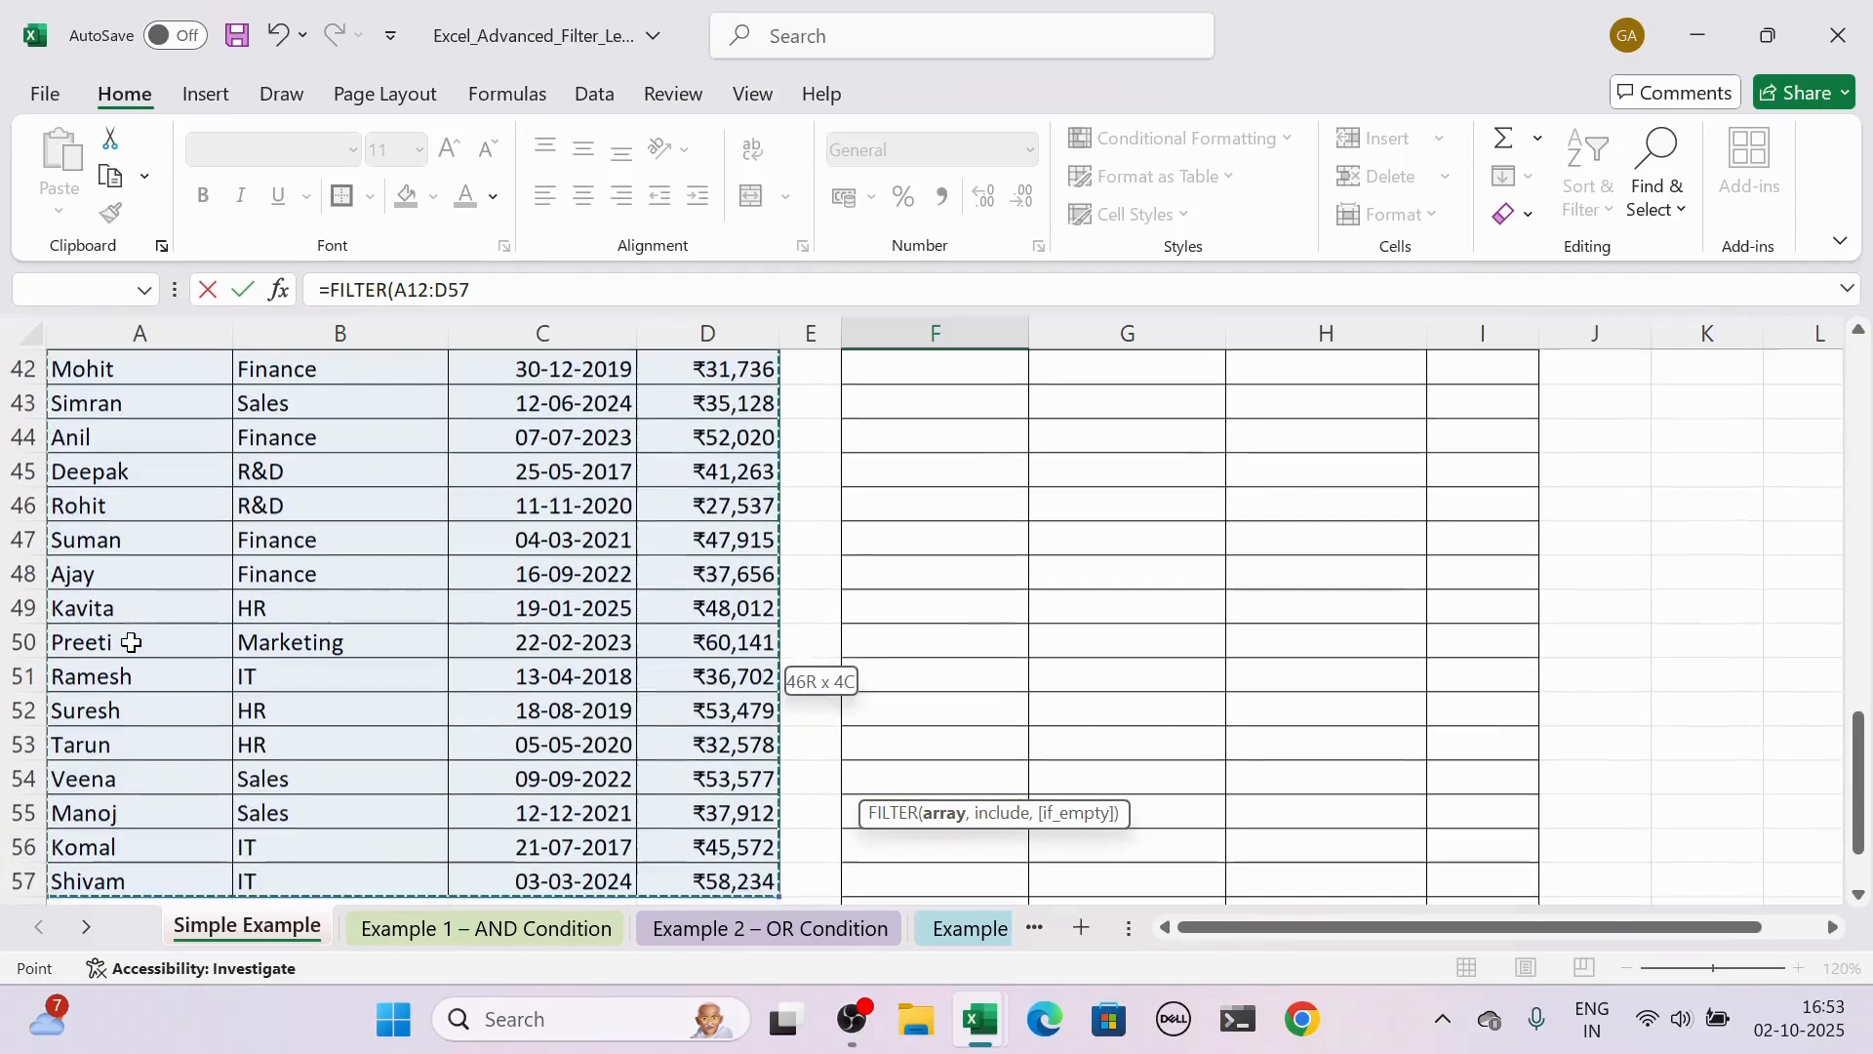
left_click_drag(1864, 790, 1860, 488)
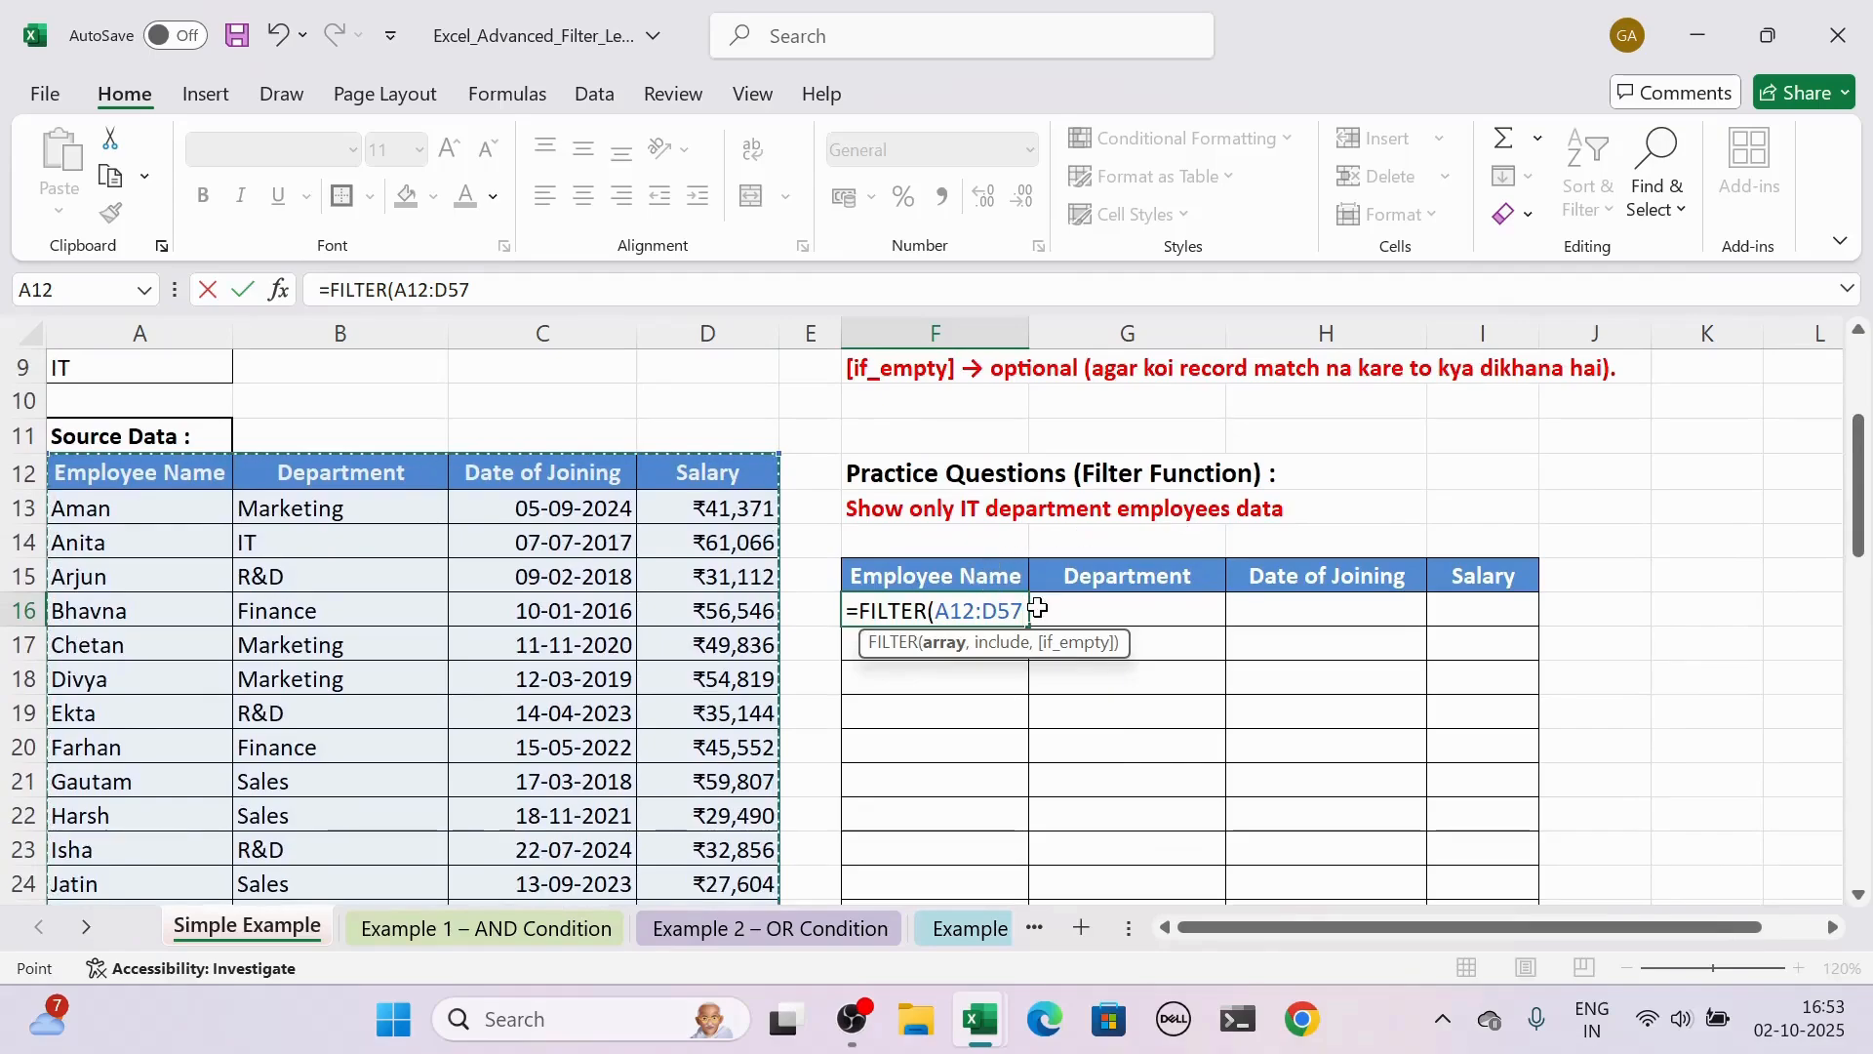
type(",")
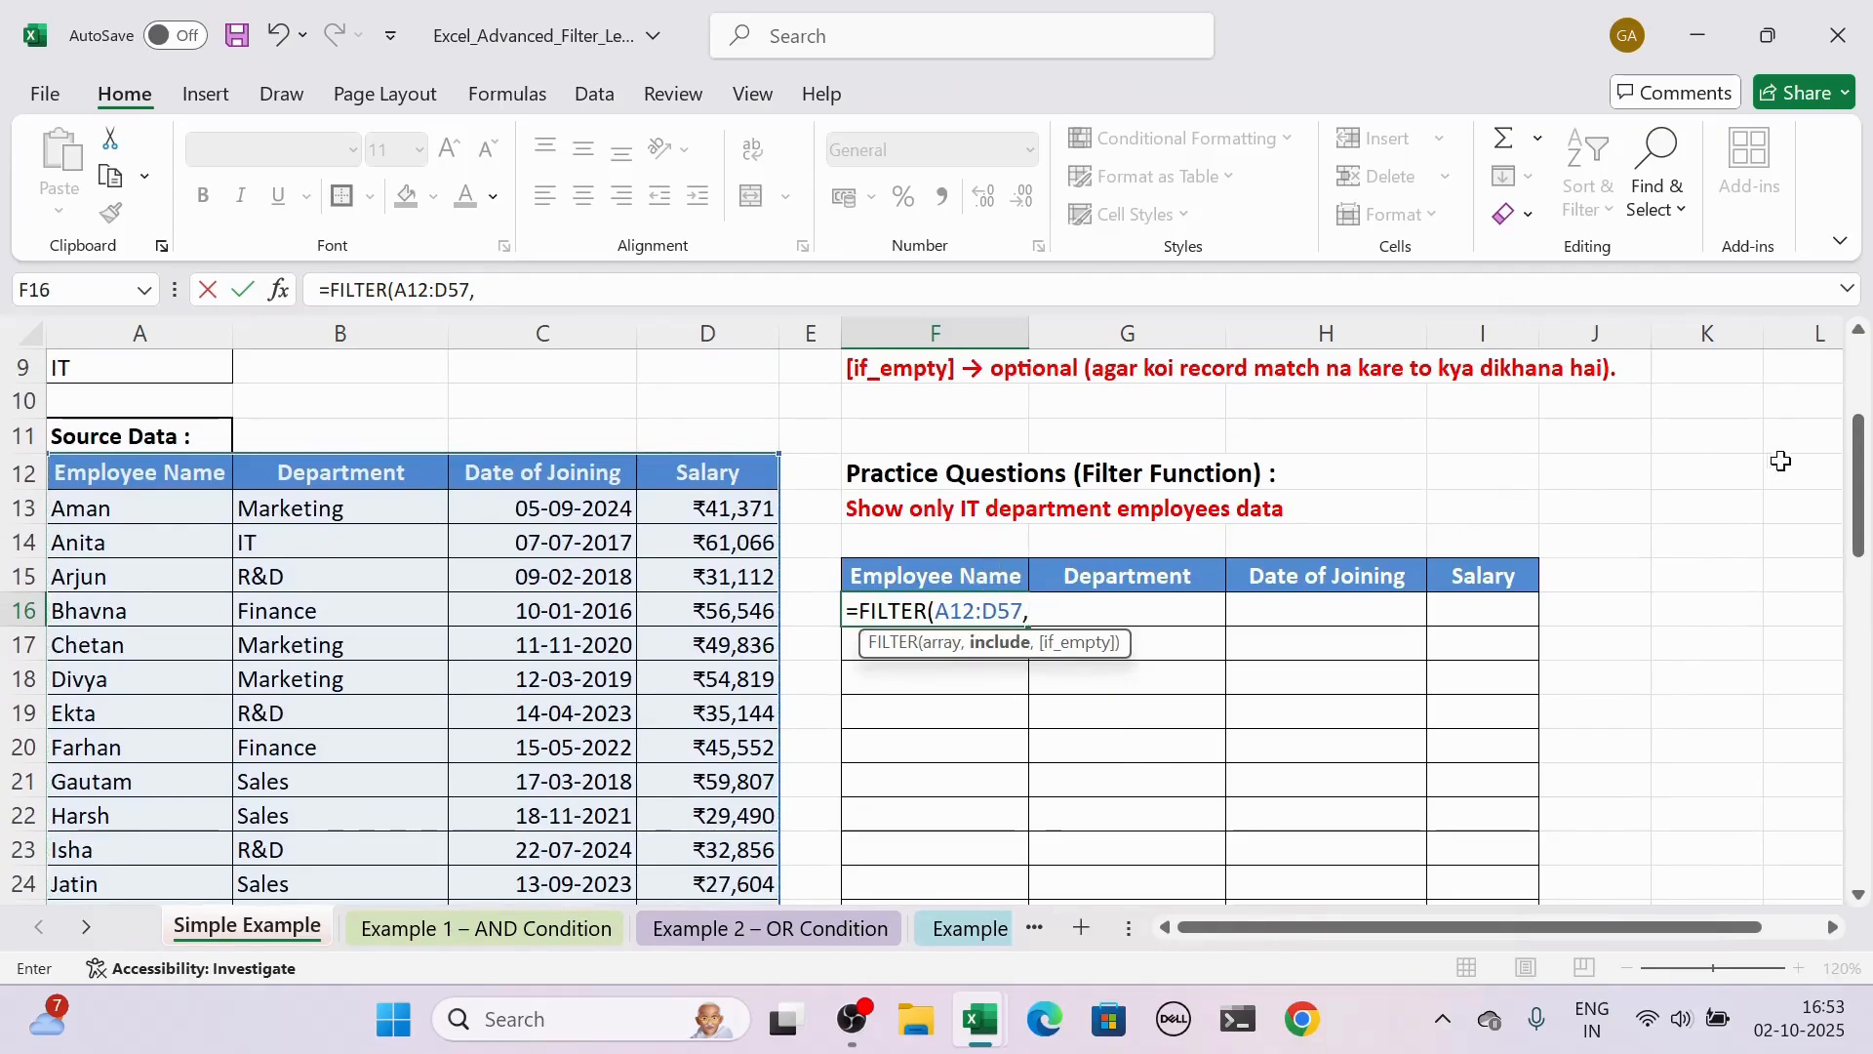
Step: Set the formula's include condition to the Department column matching the criteria cell, B12:B57=A9
left_click_drag(1859, 473, 1861, 441)
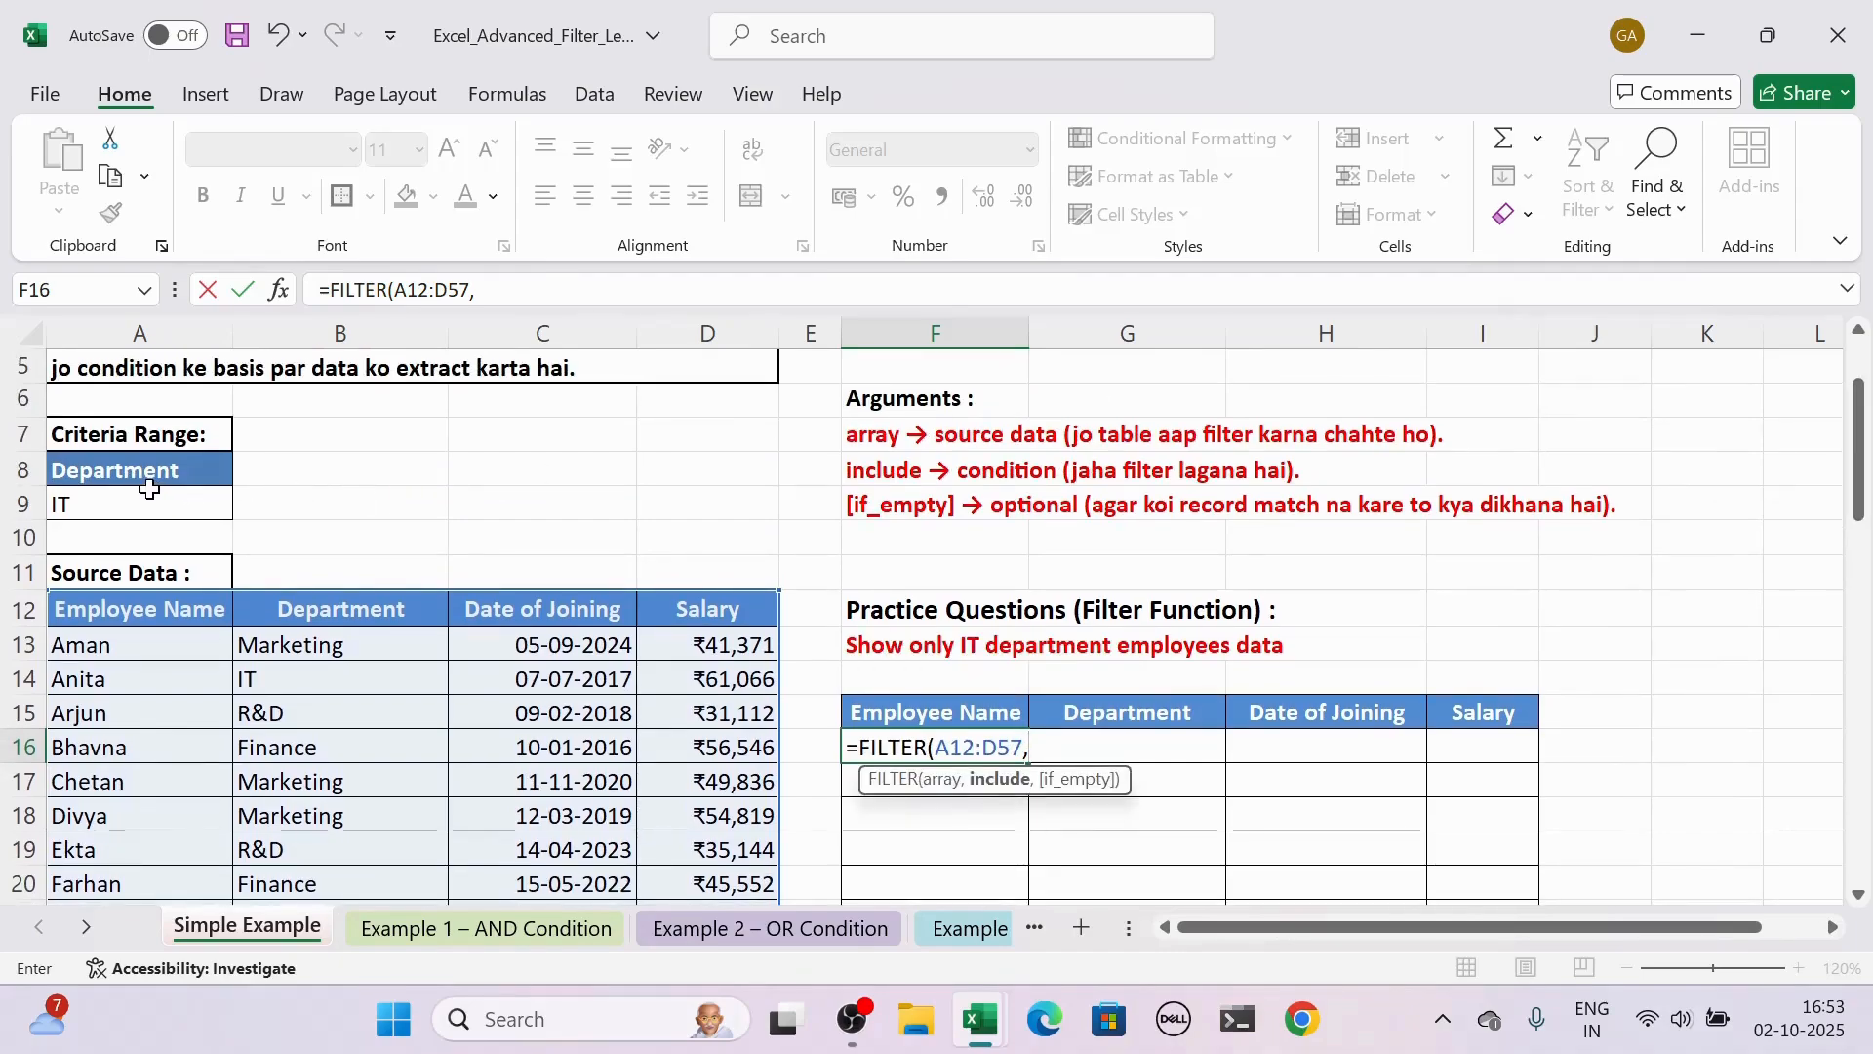
left_click(312, 608)
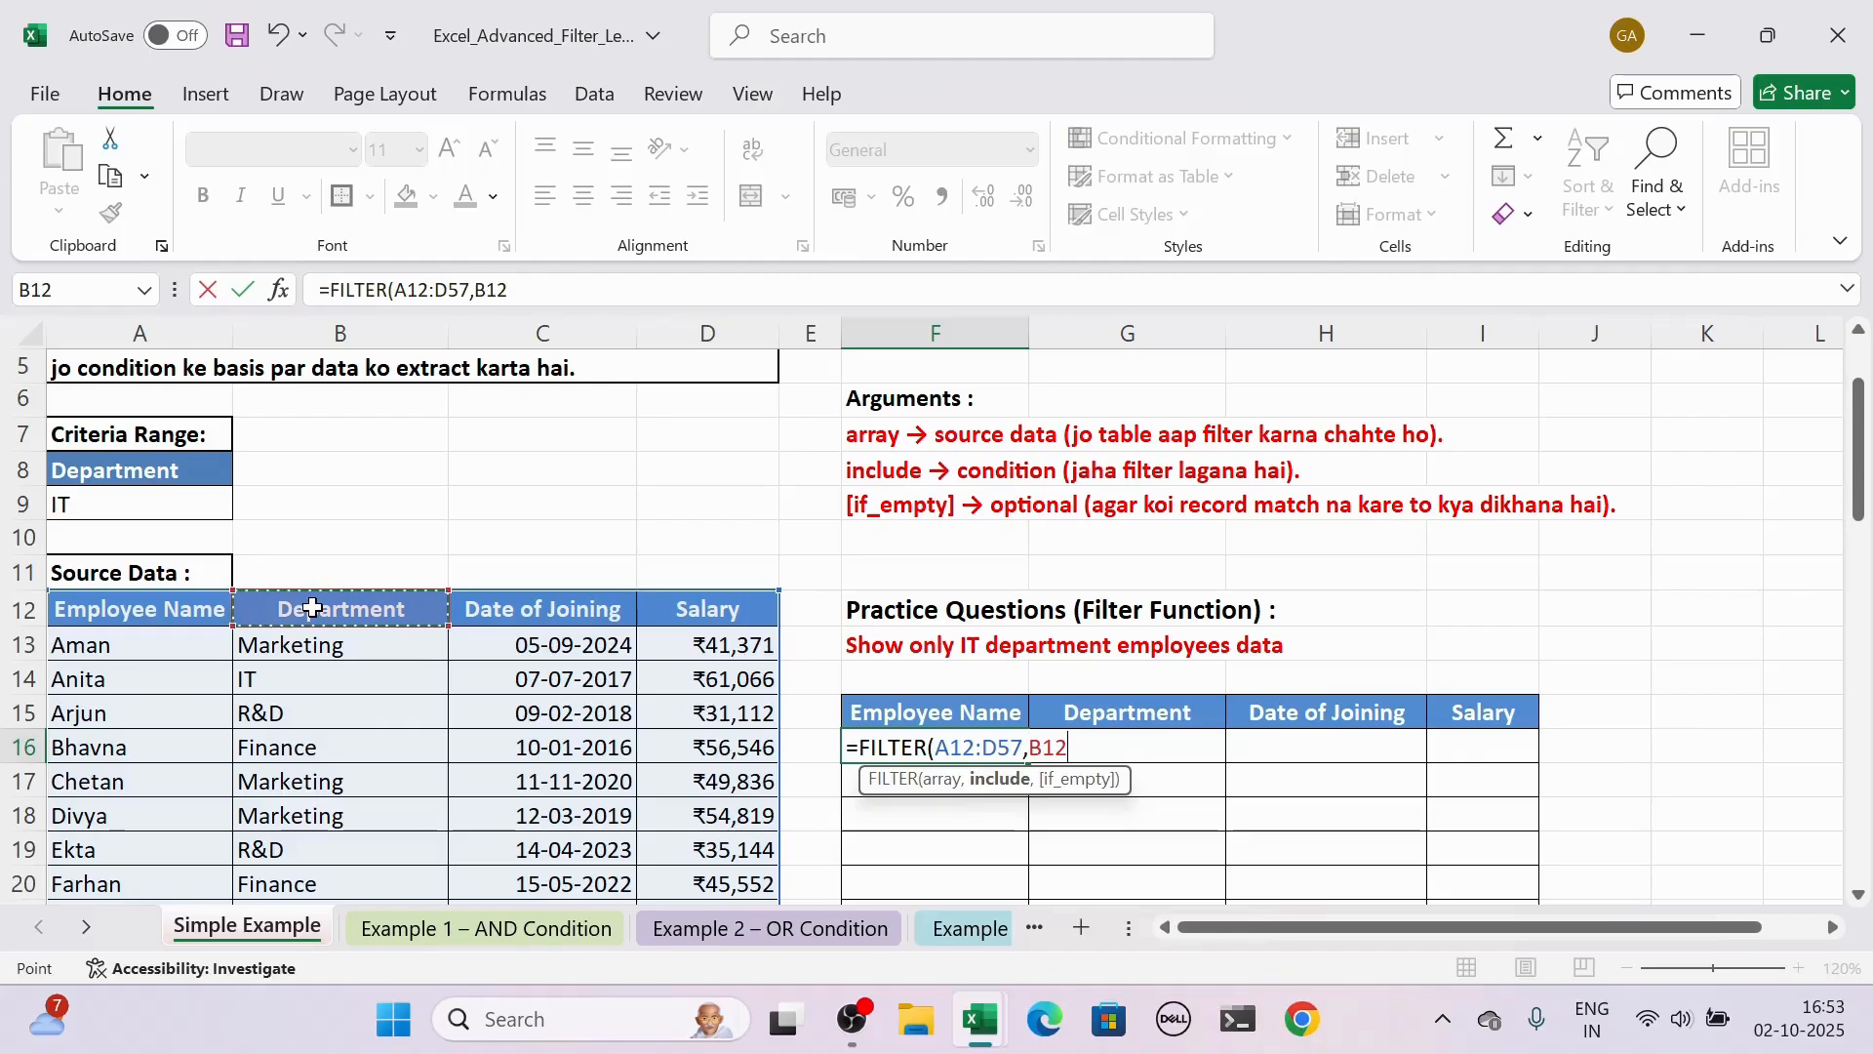
key("ctrl+shift+Down")
left_click_drag(1869, 795, 1869, 474)
type("=")
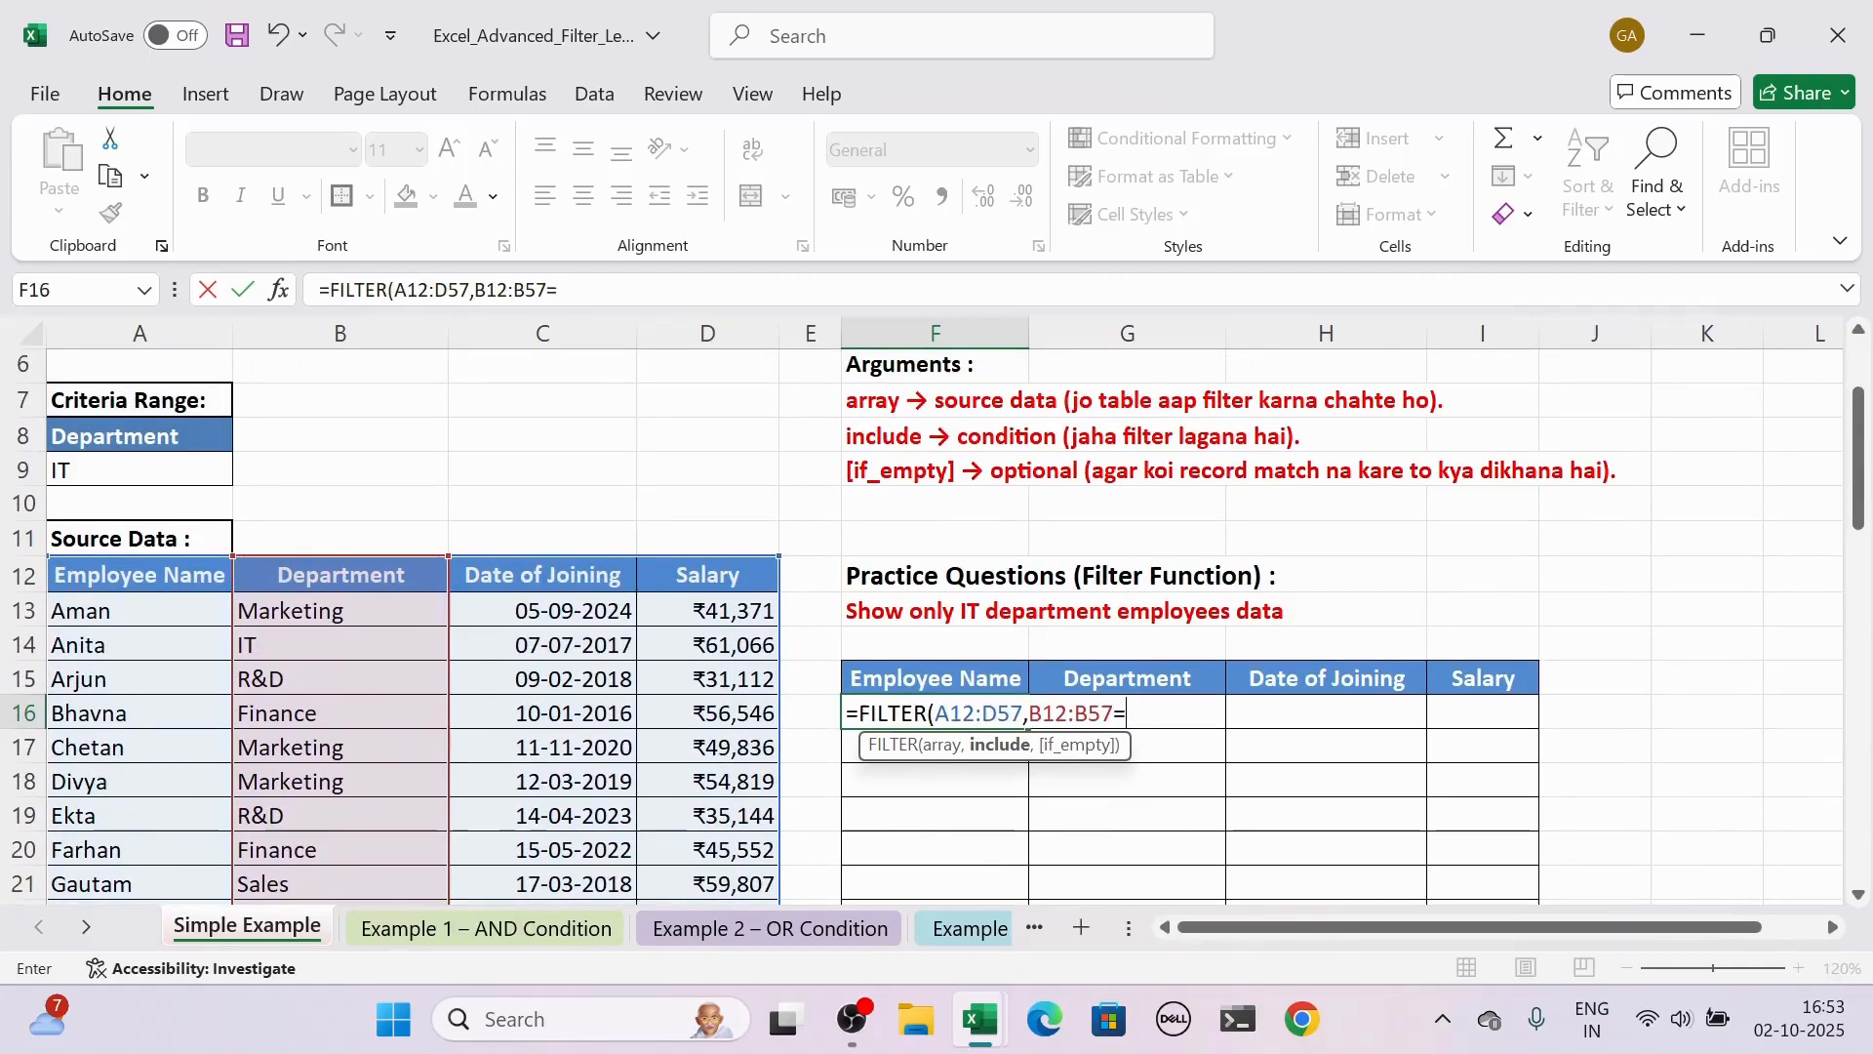
left_click(144, 465)
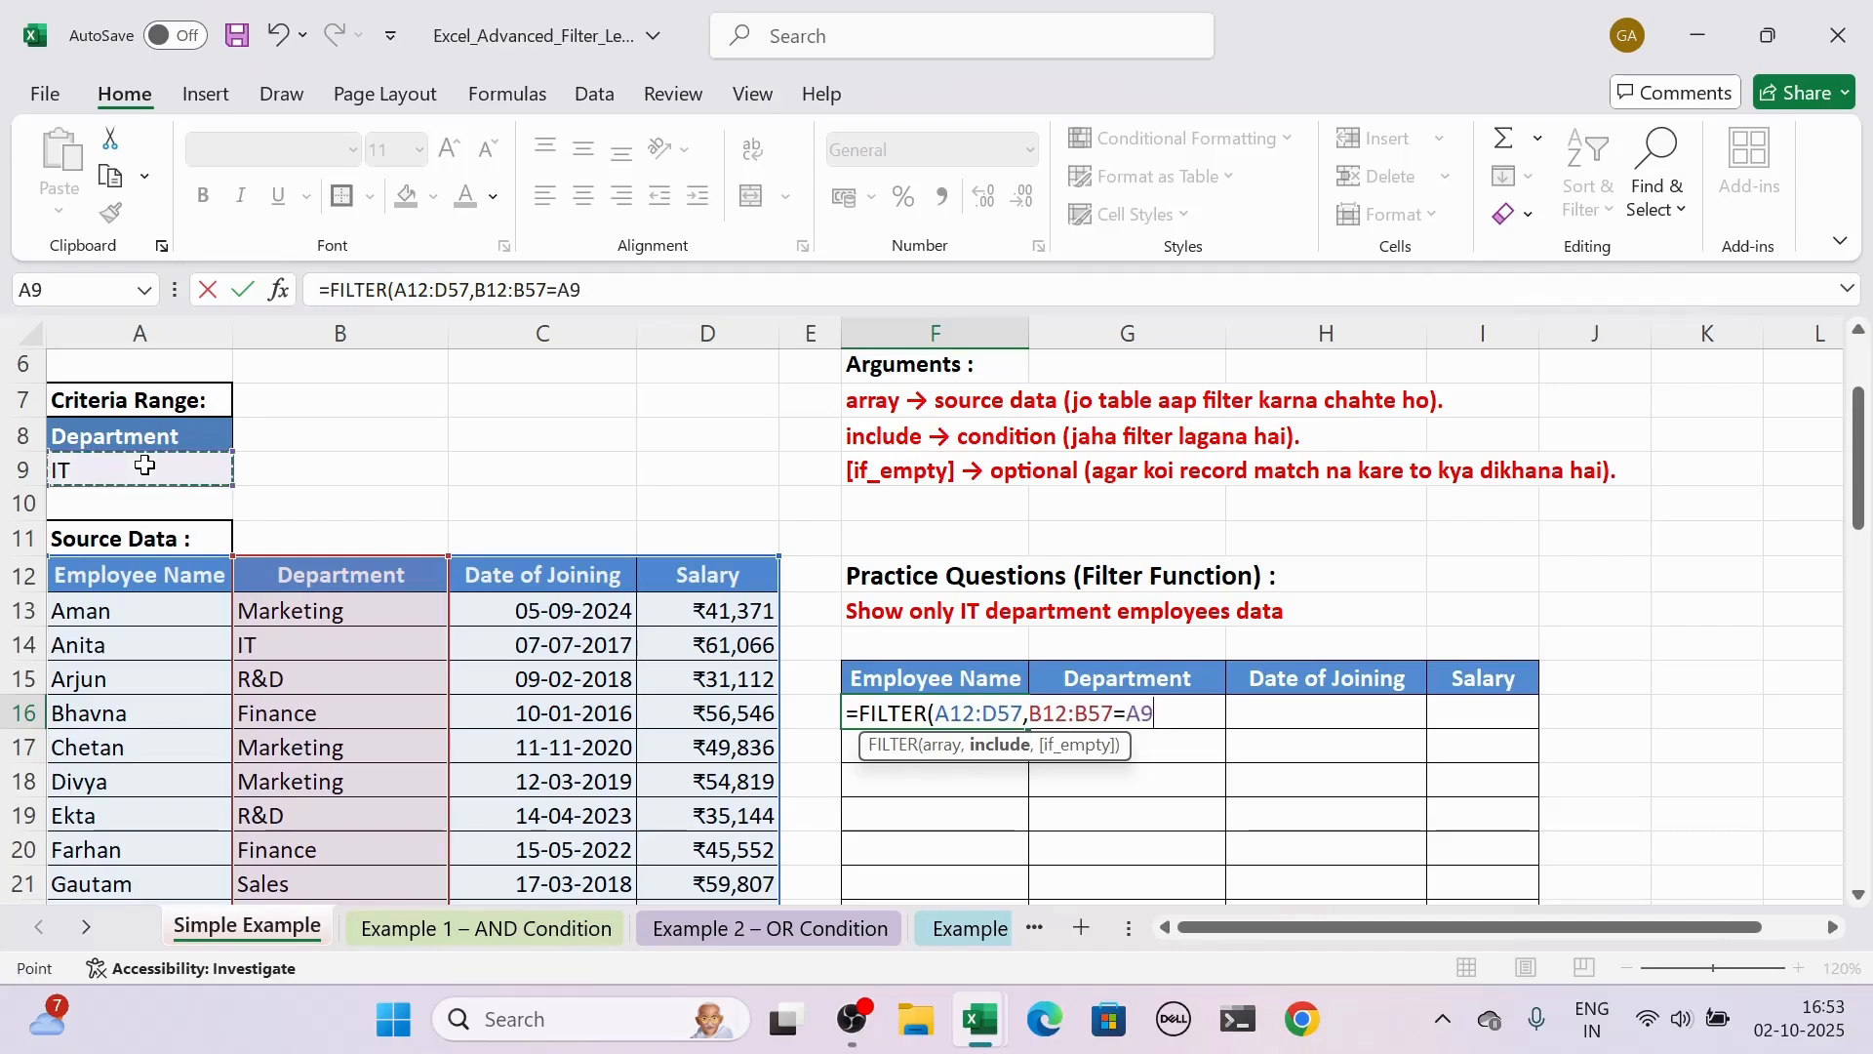
Step: Add "Not Found" as the if_empty argument and complete the FILTER formula in F16
type(",")
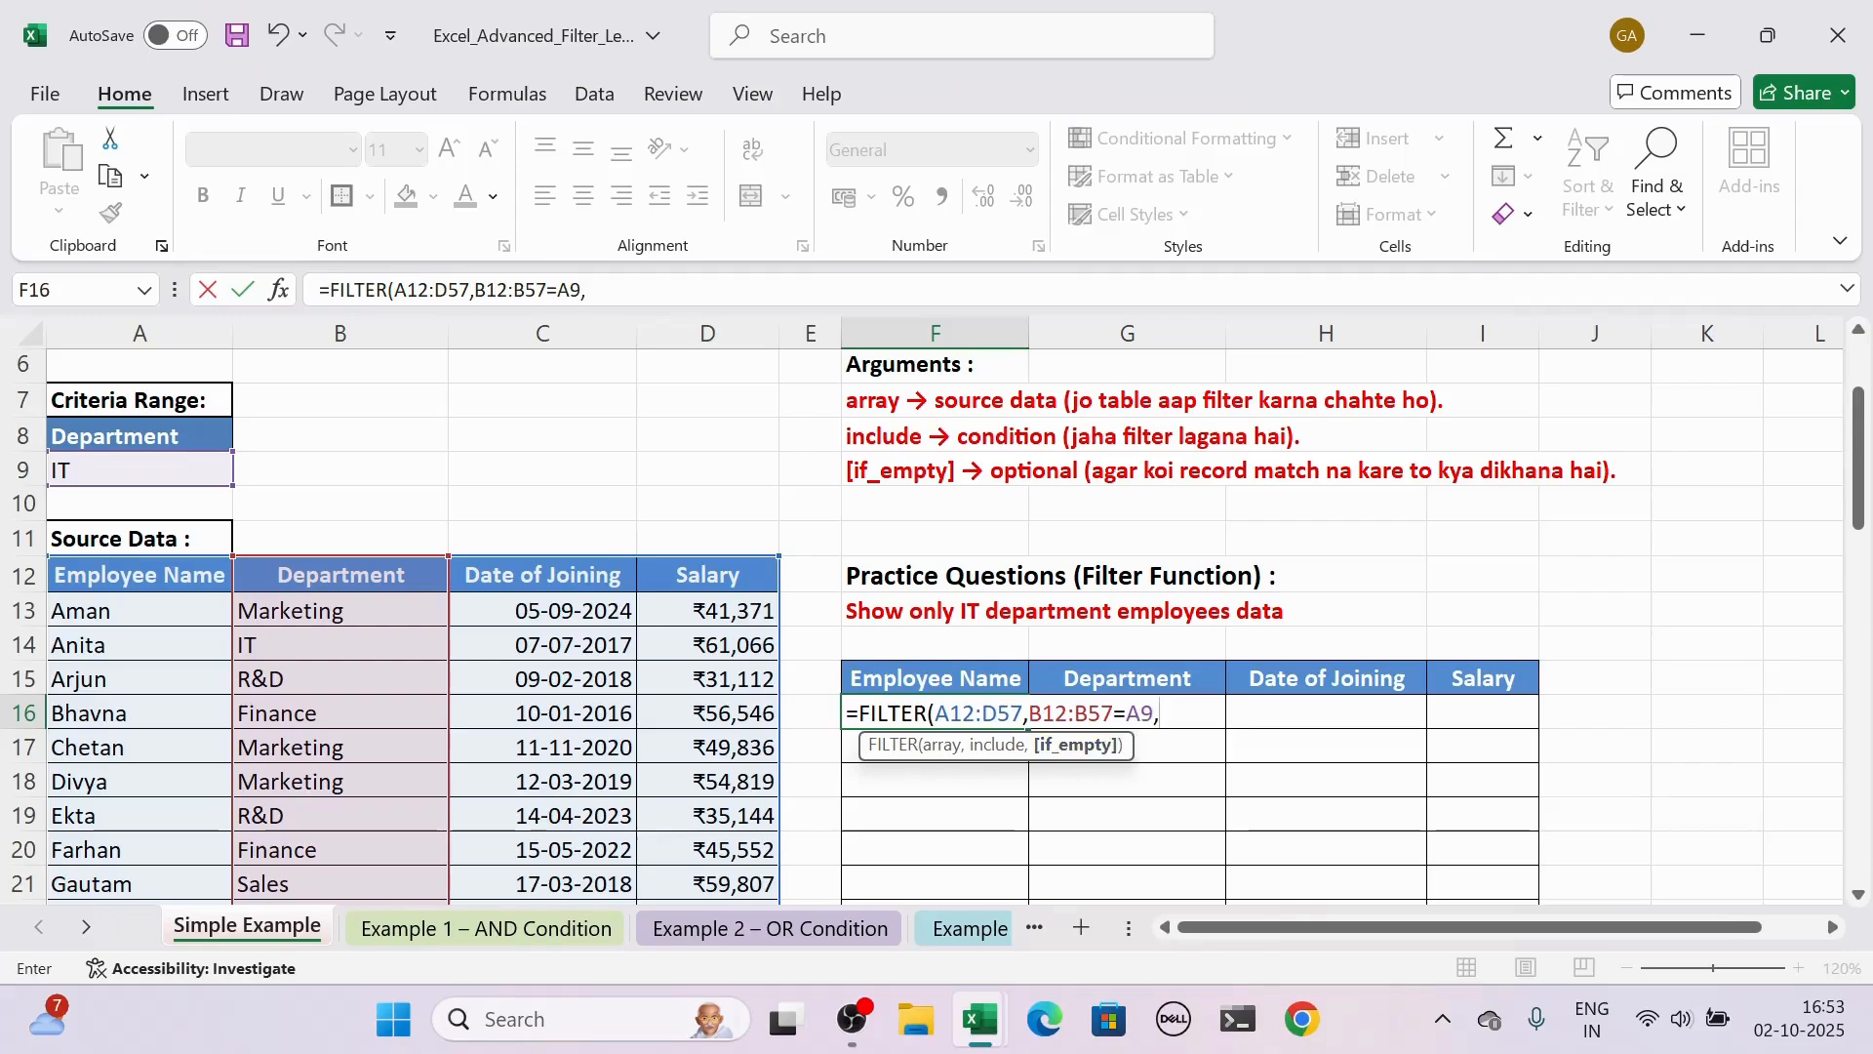
type("\"Not Found")
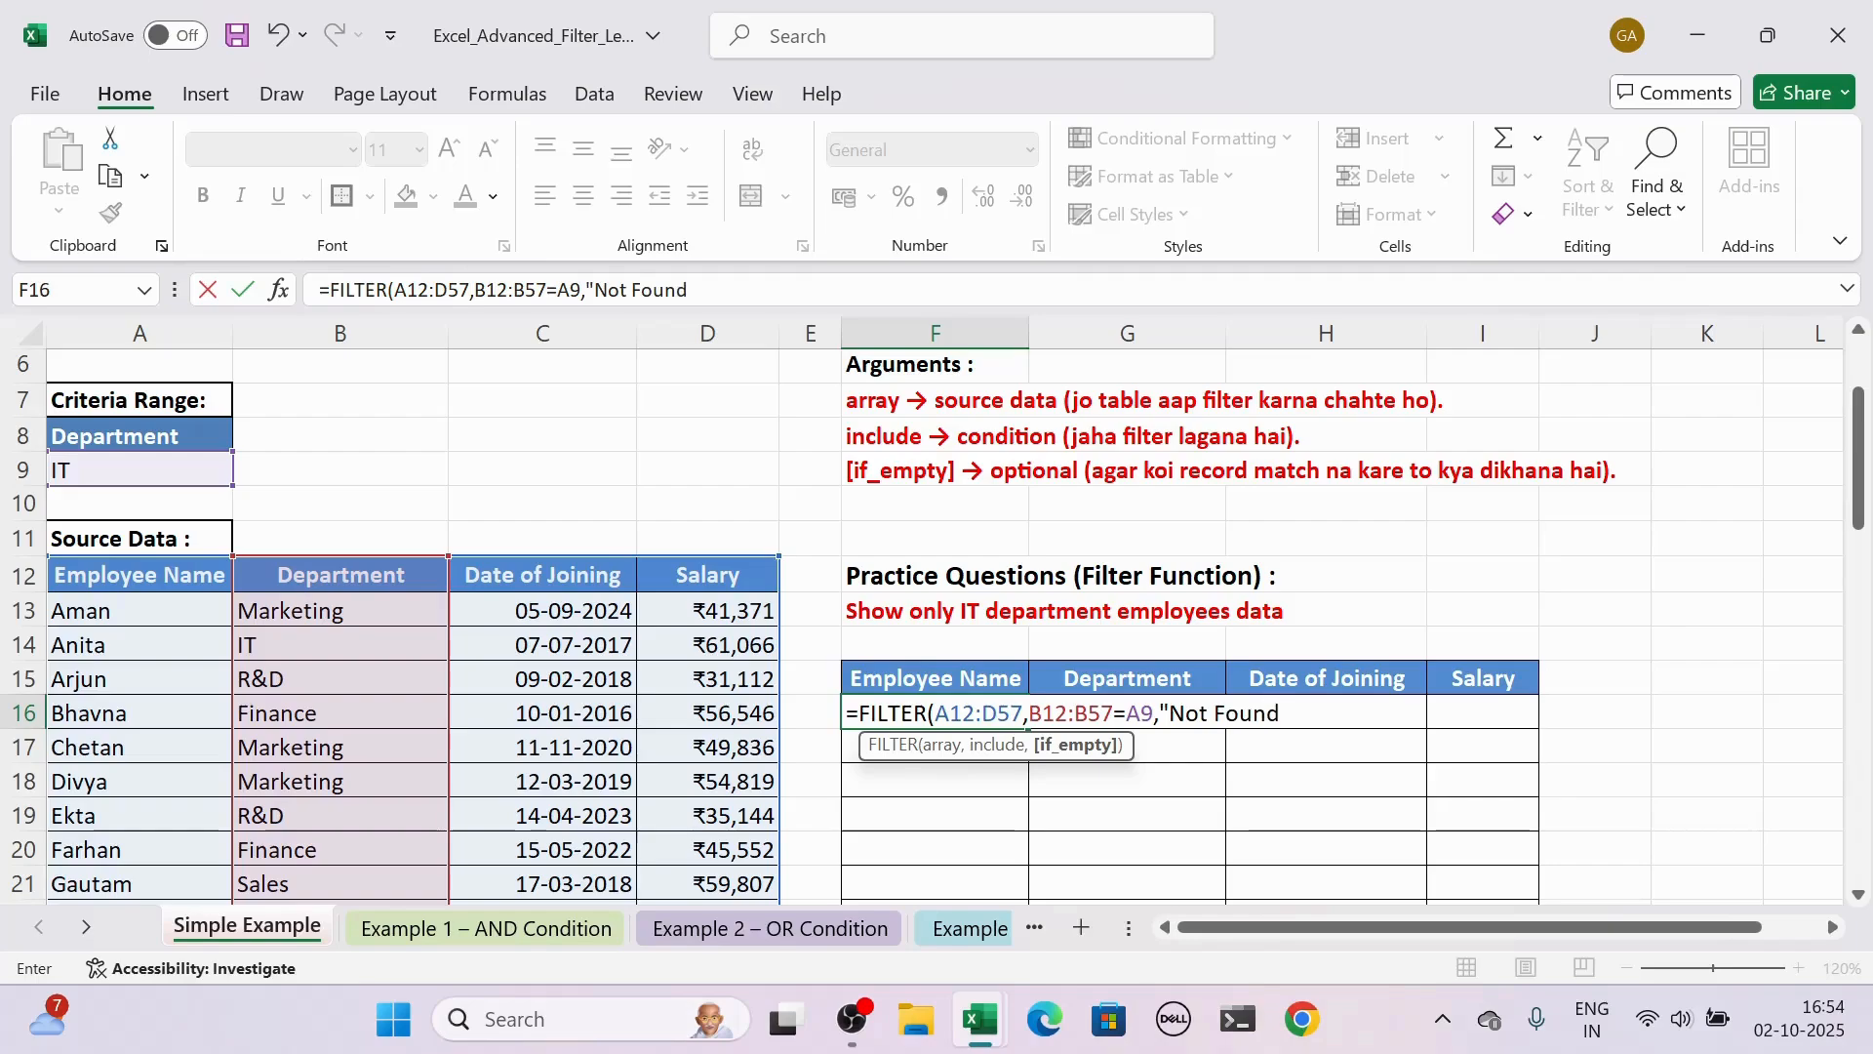
type("\")")
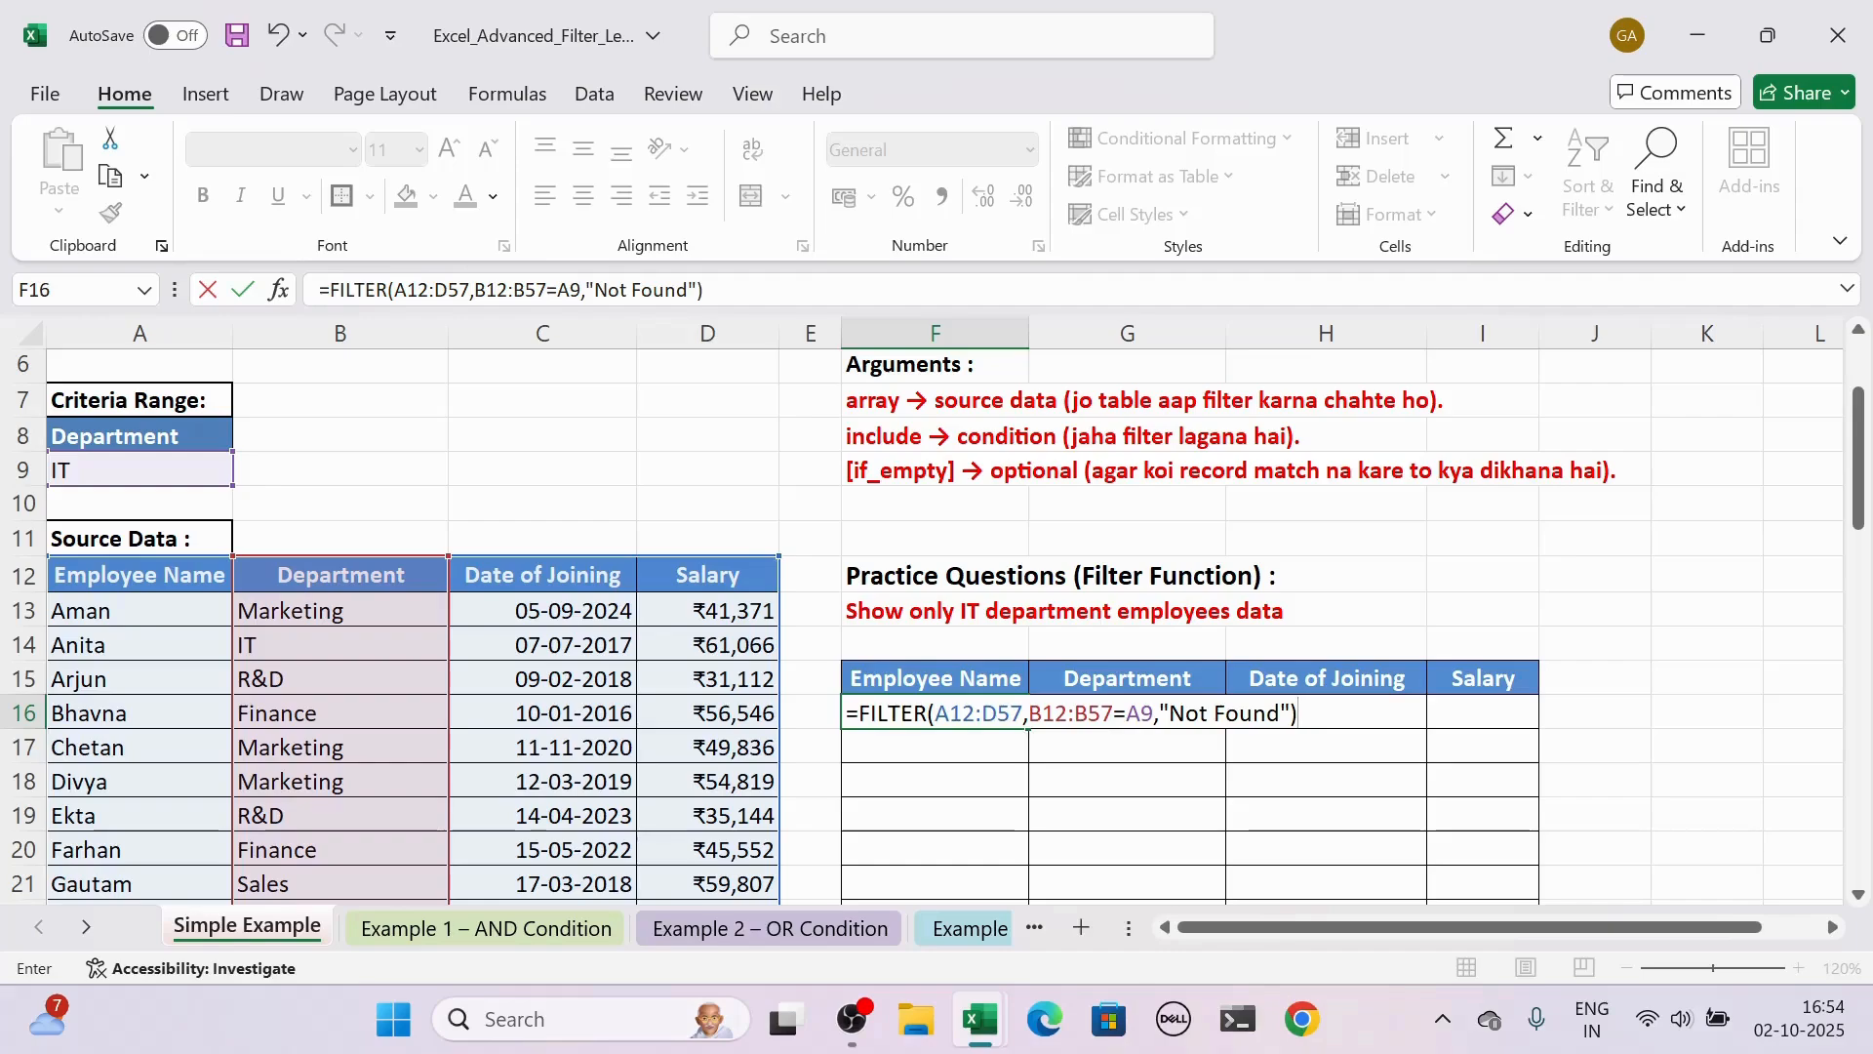
key("Return")
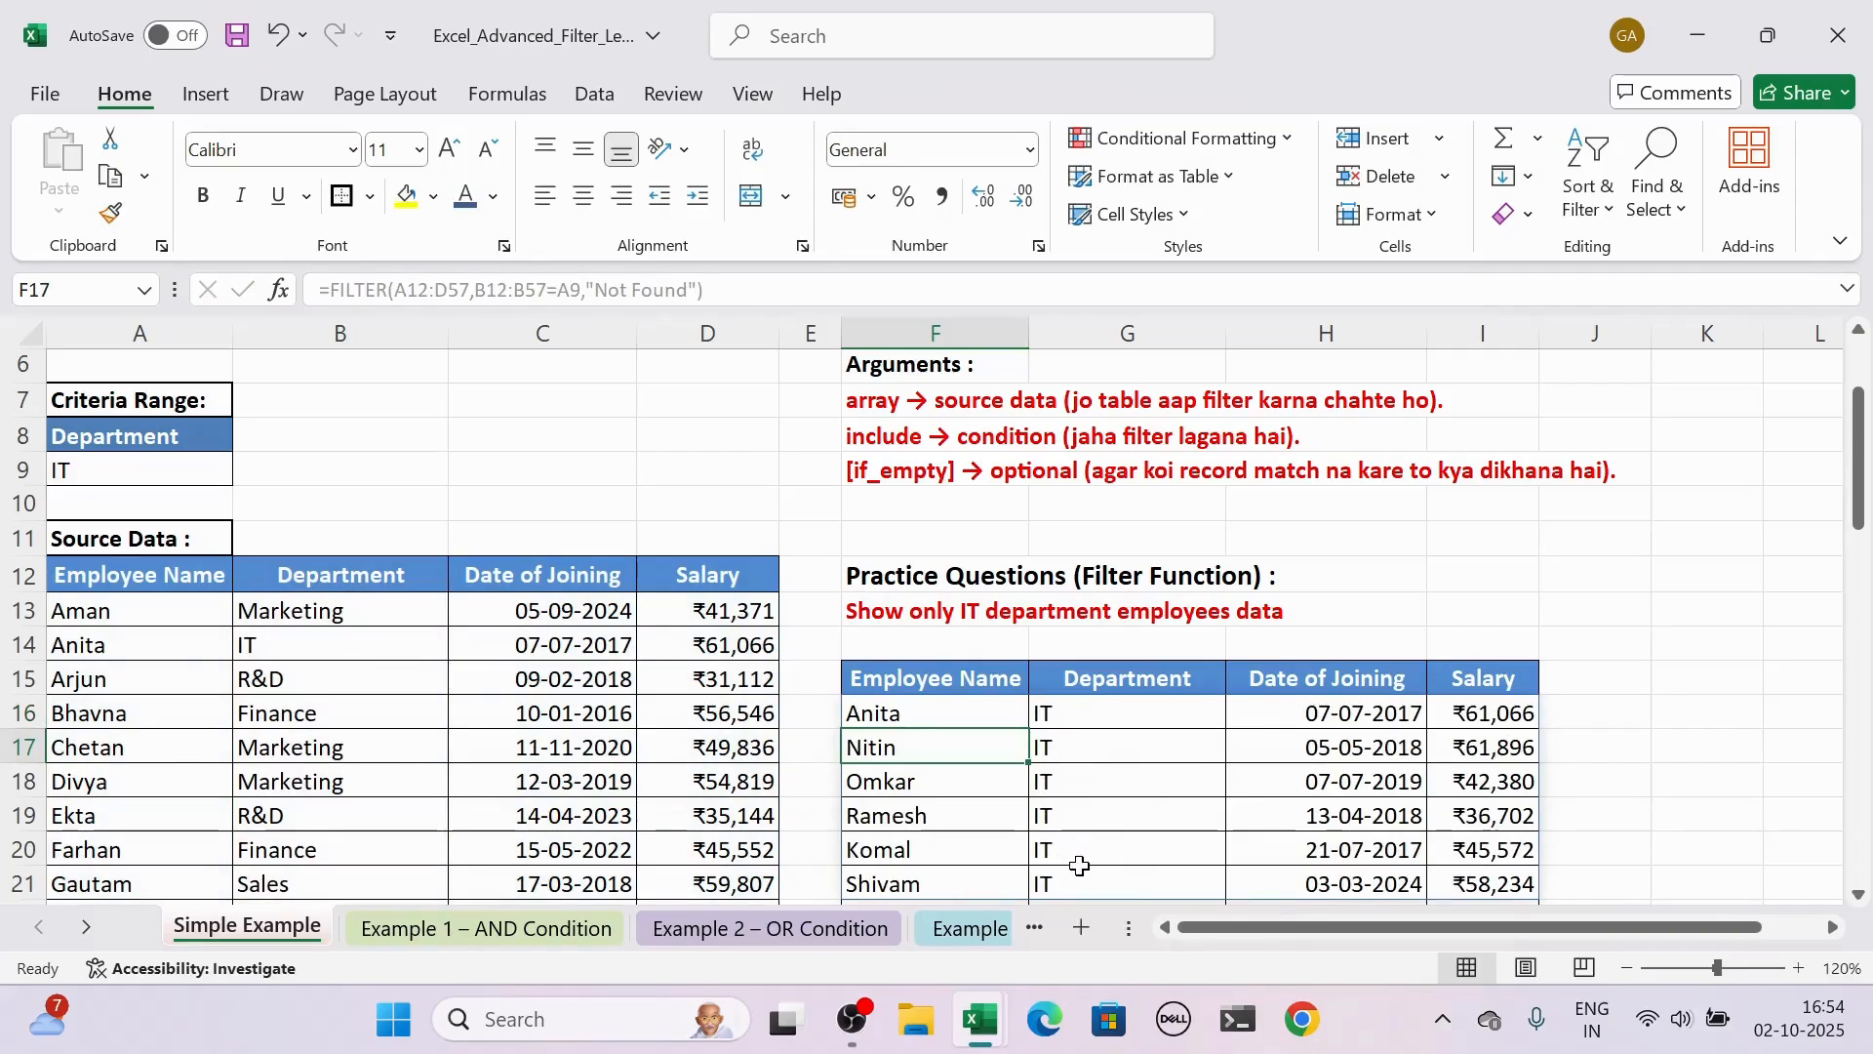
Step: Change the Department criterion in cell A9 to HR
left_click(113, 469)
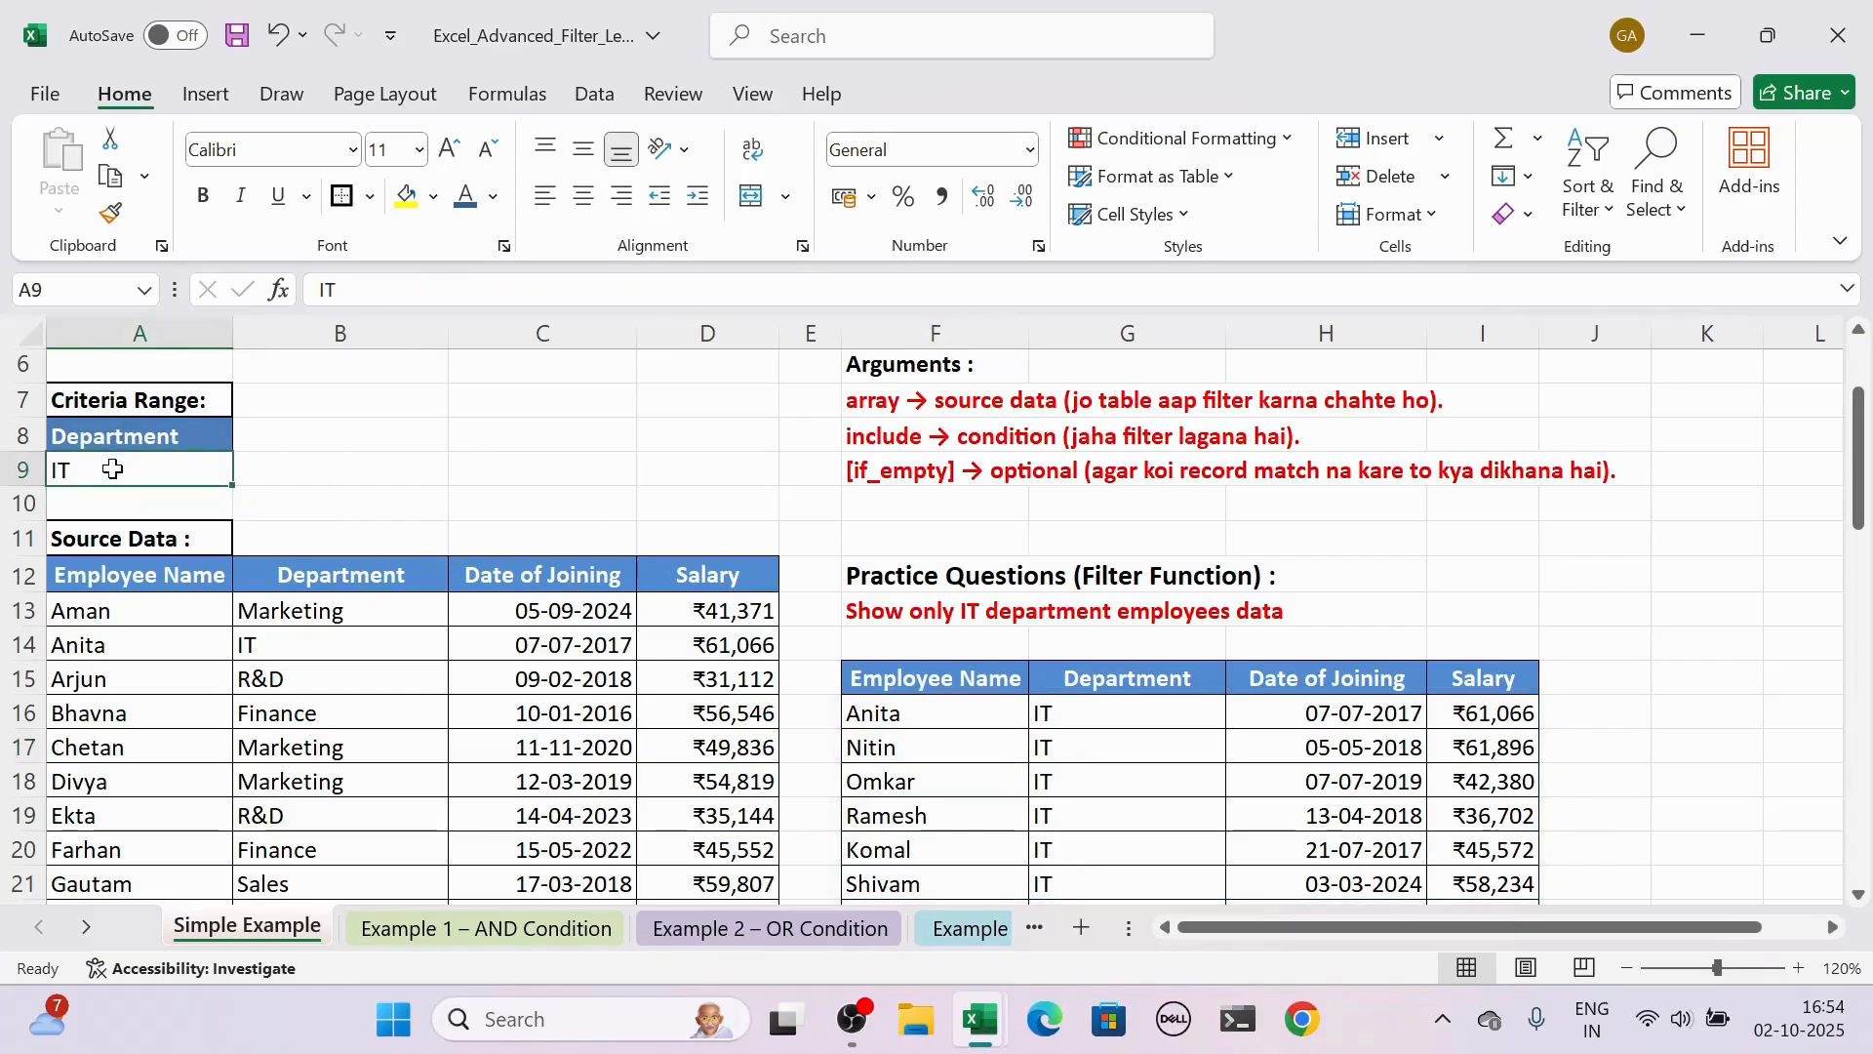
key("BackSpace")
type("H")
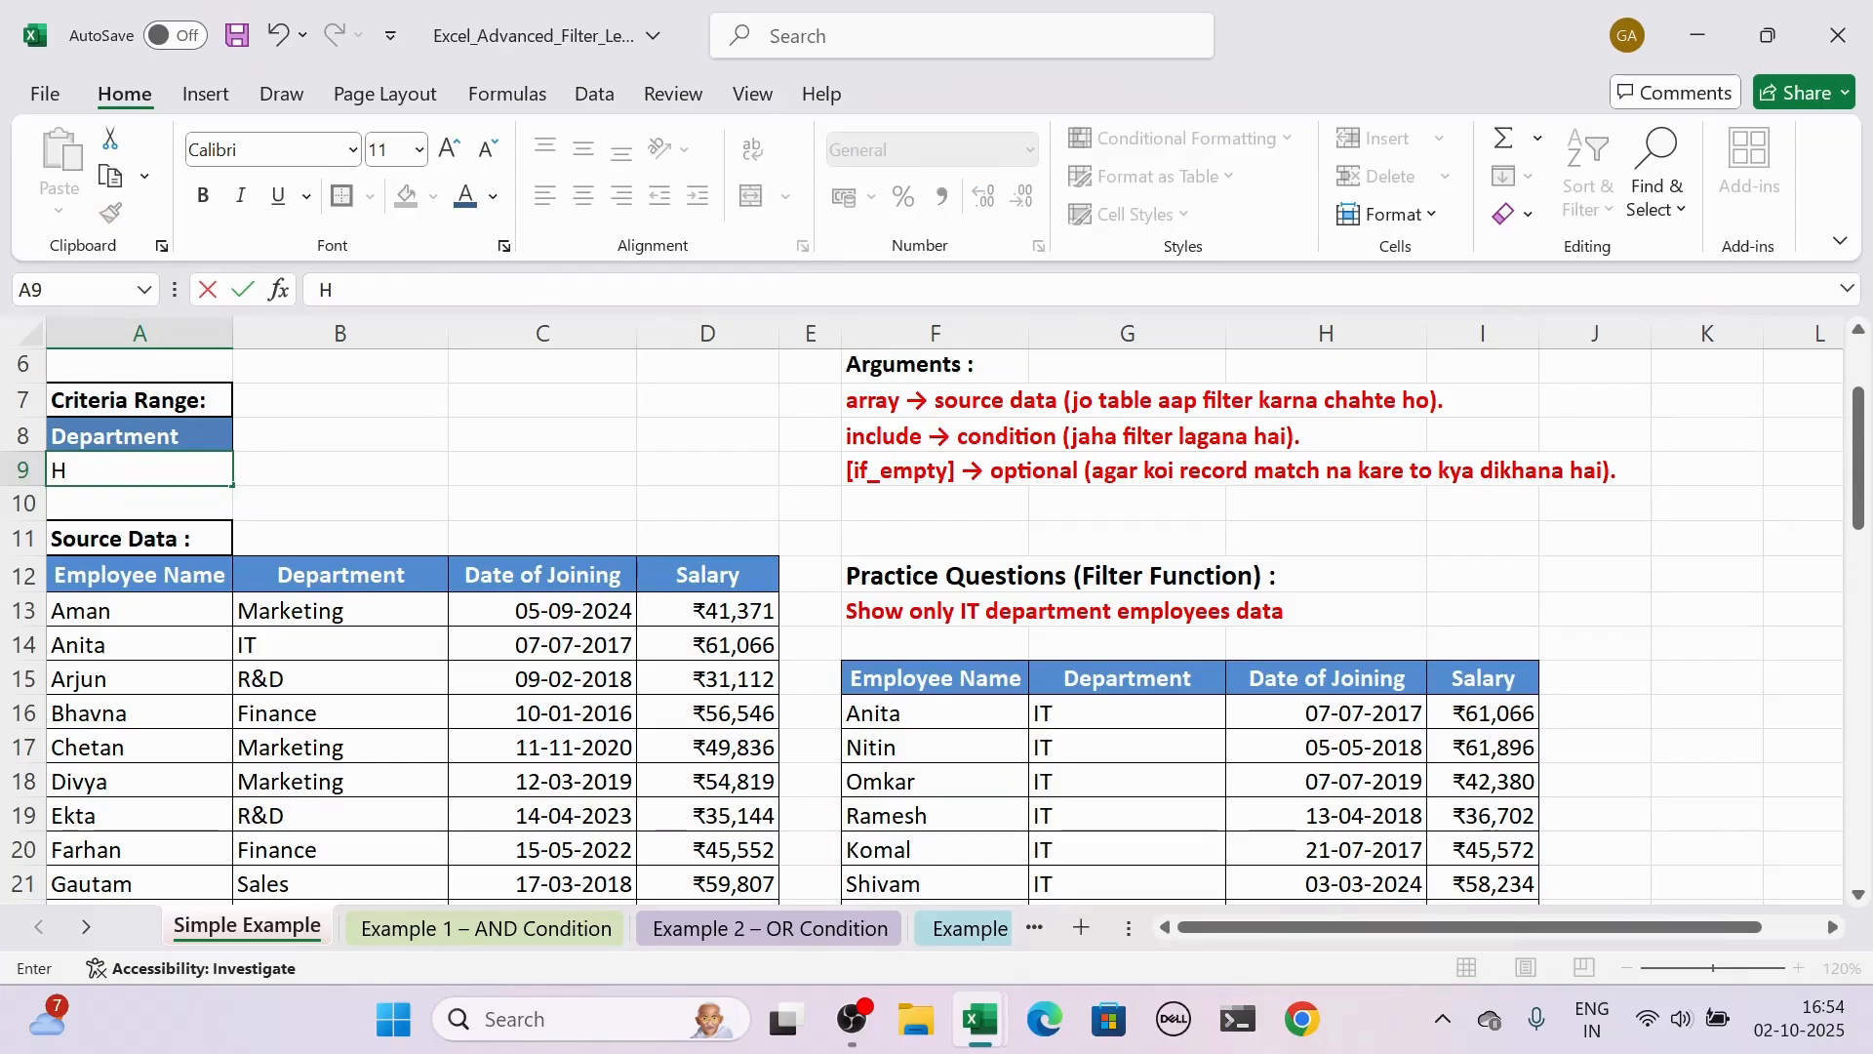
type("R")
key("Return")
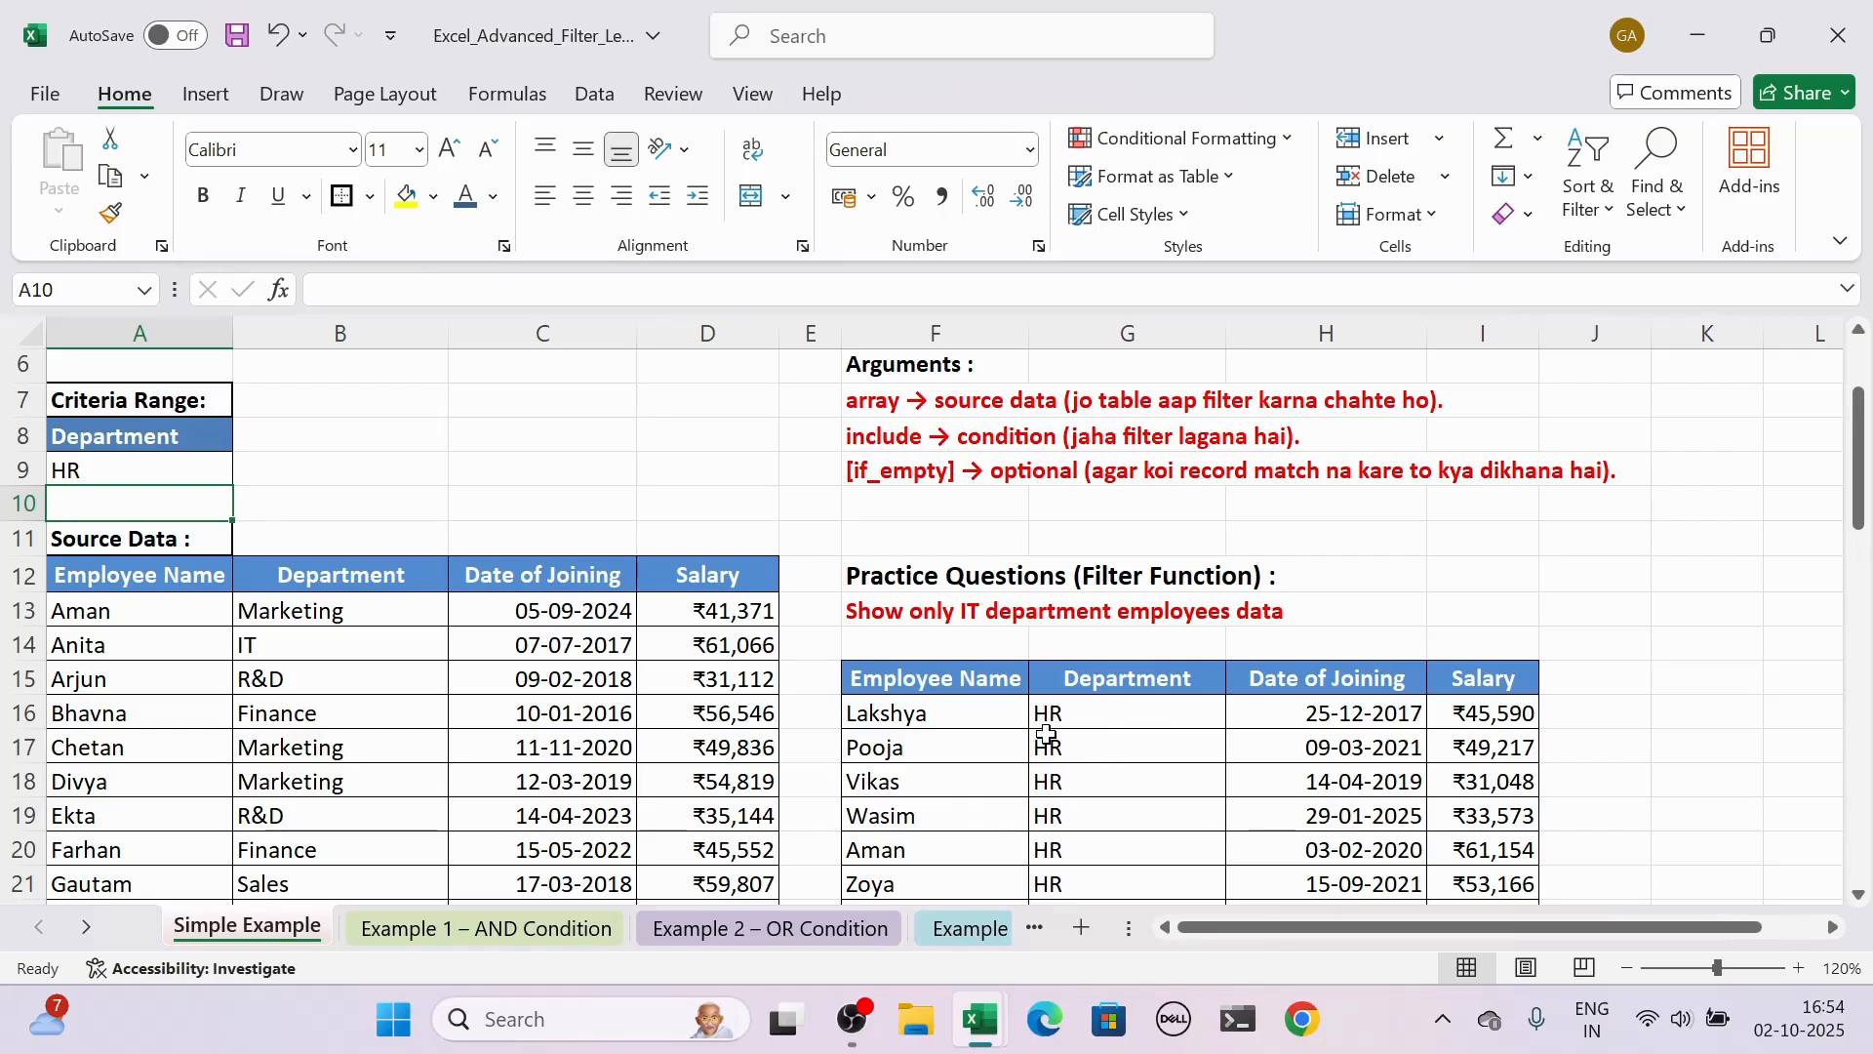
Step: Clear the Department criterion in cell A9 to test the formula's if_empty argument
left_click(185, 477)
key("BackSpace")
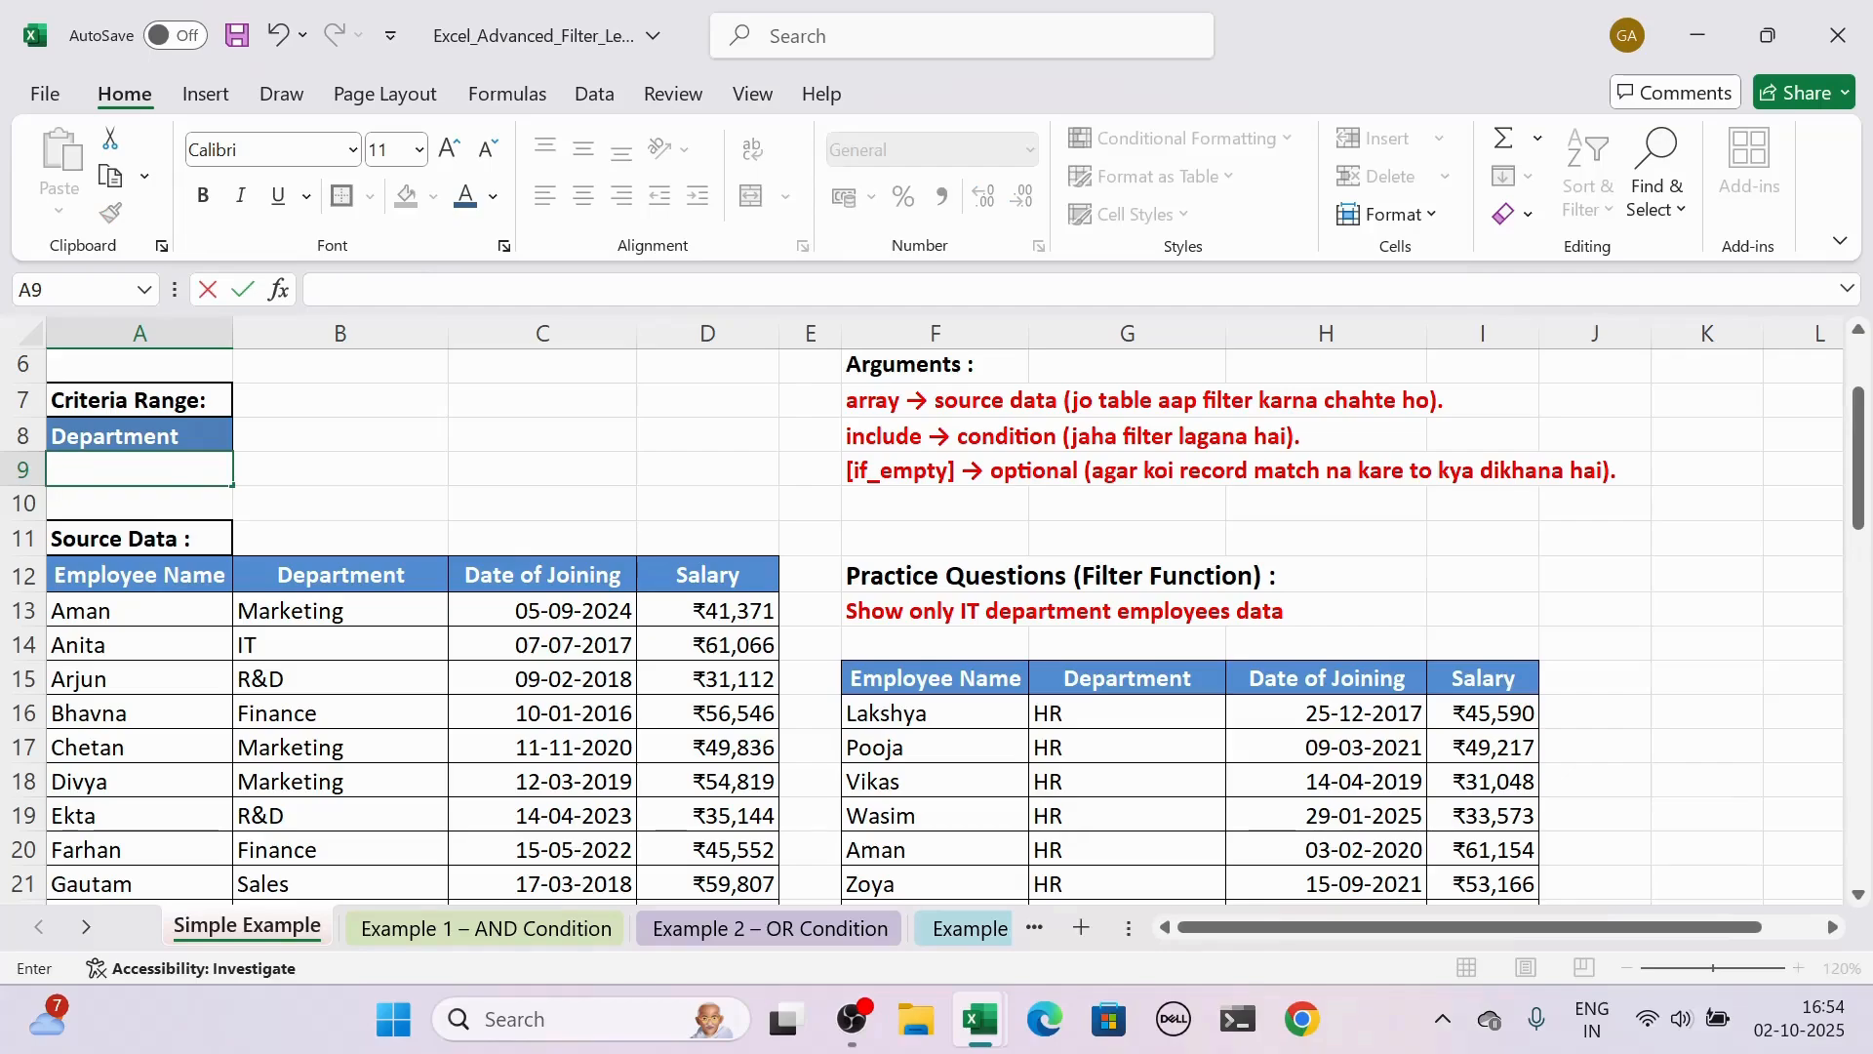
key("Return")
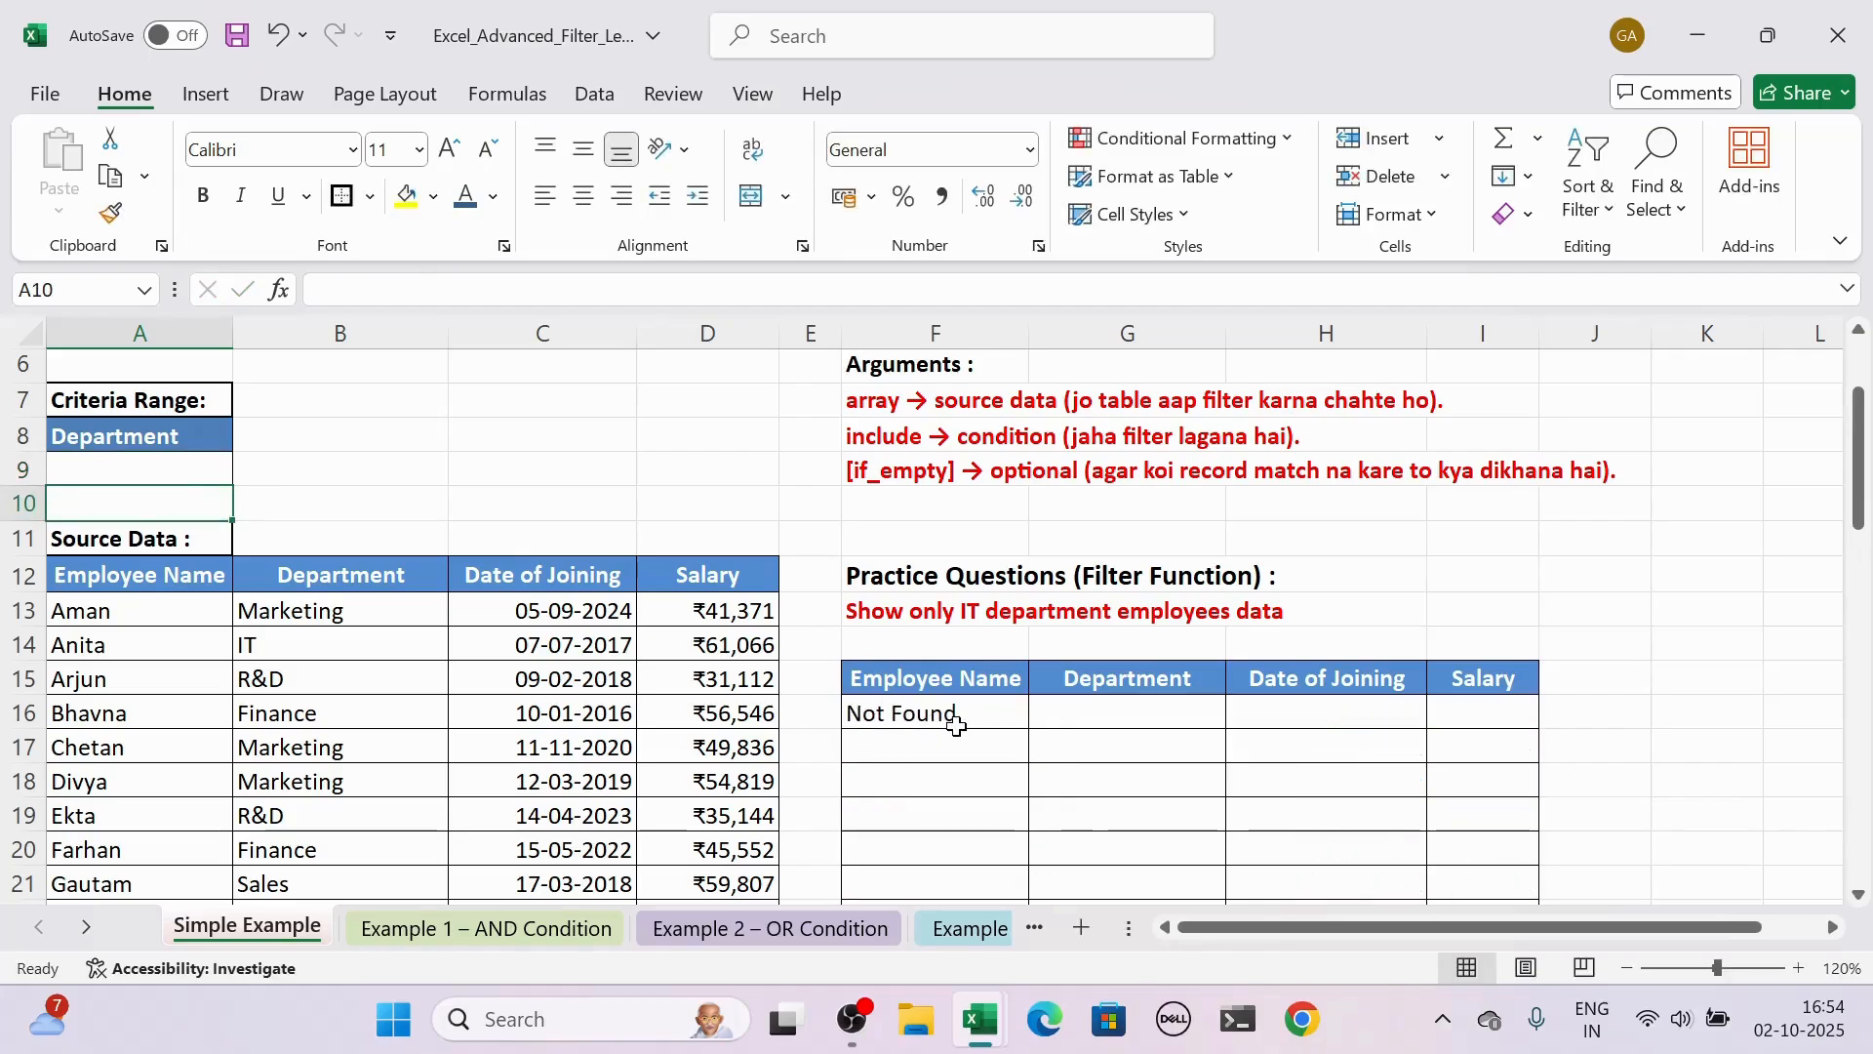
Step: On the Example 1 – AND Condition sheet, start a FILTER formula in F15 with the source table A11:D56 as its array
left_click(493, 932)
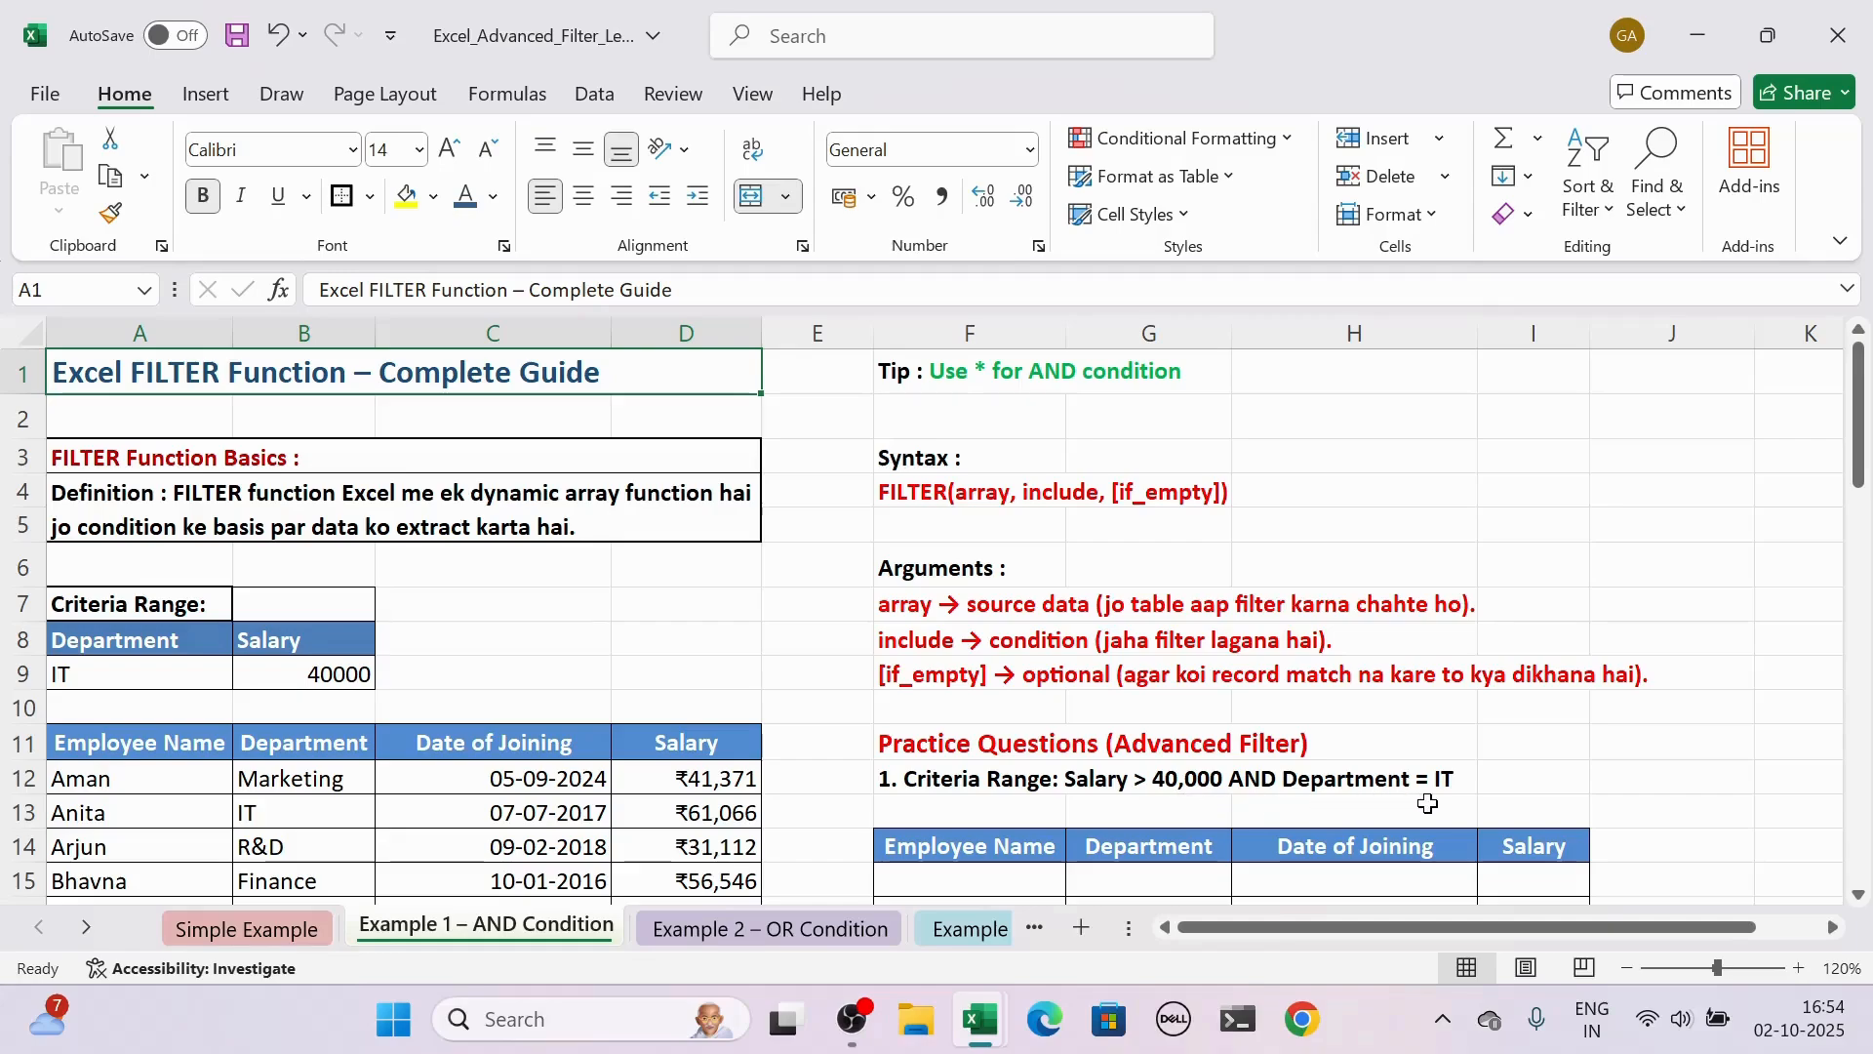
left_click(1005, 871)
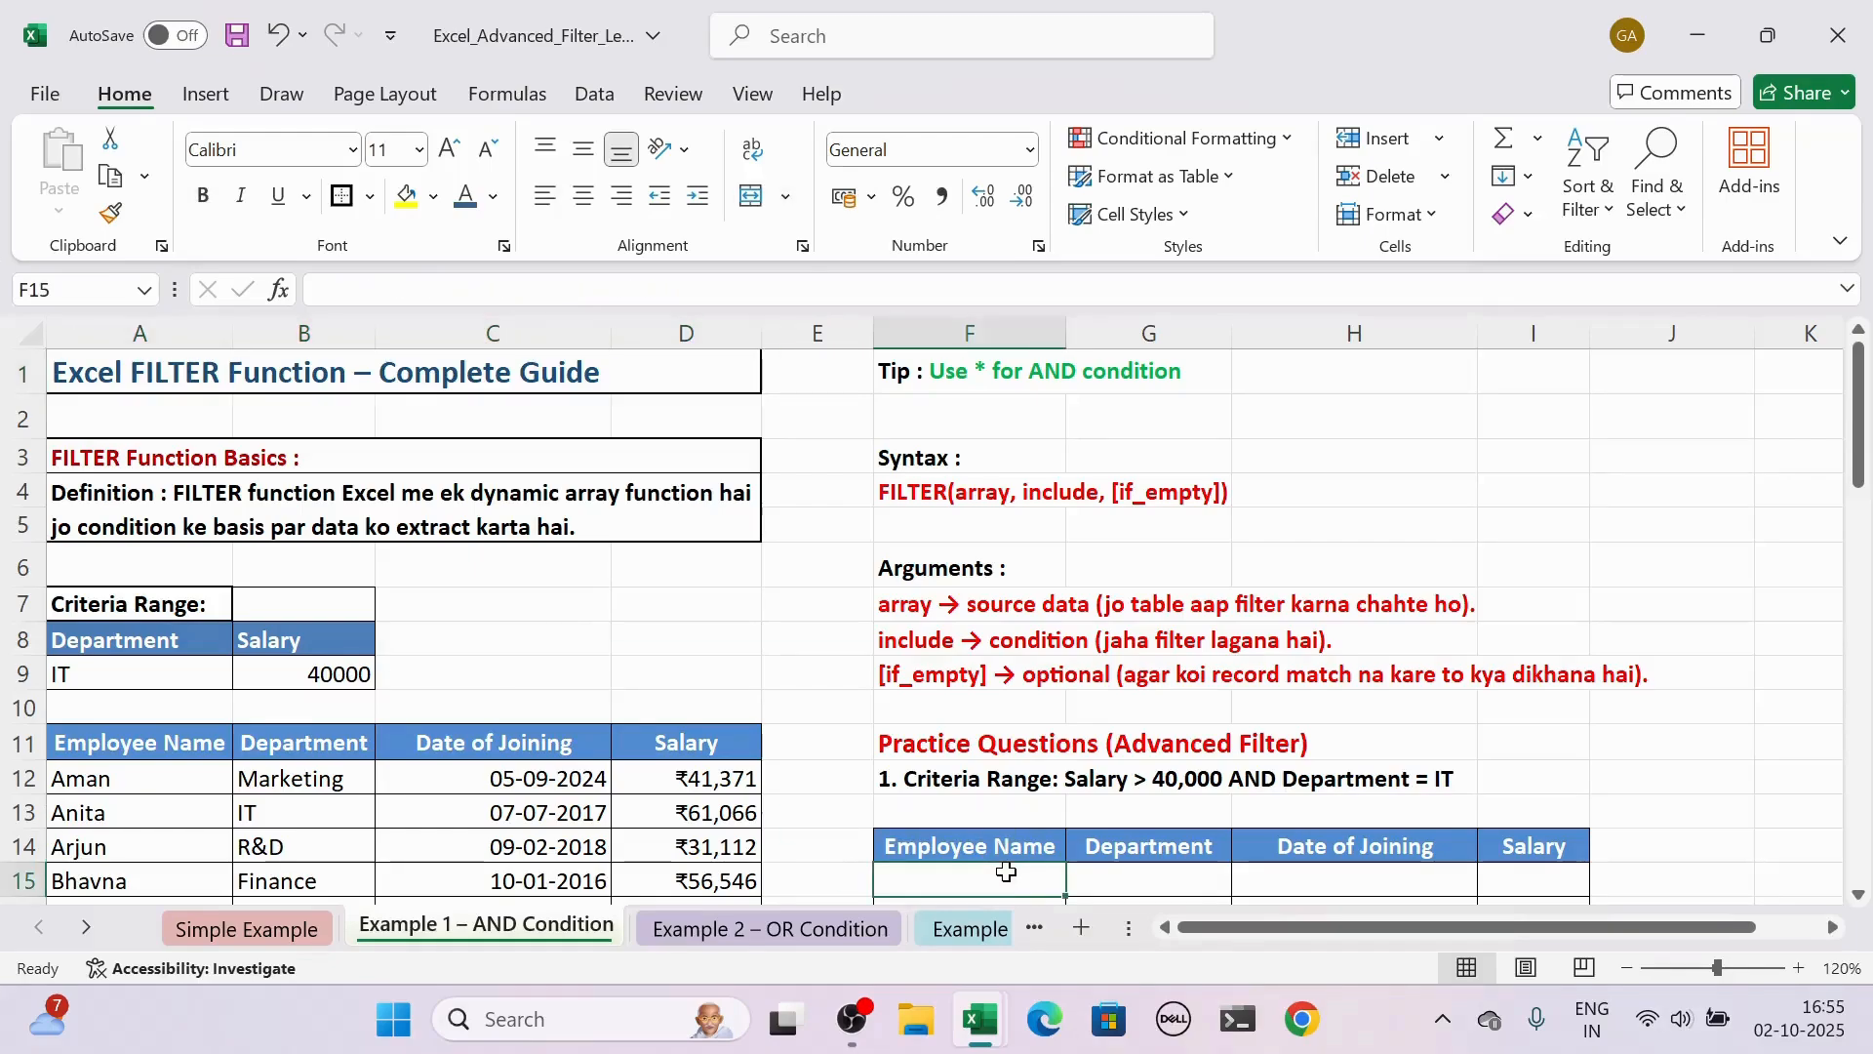
type("=Filter")
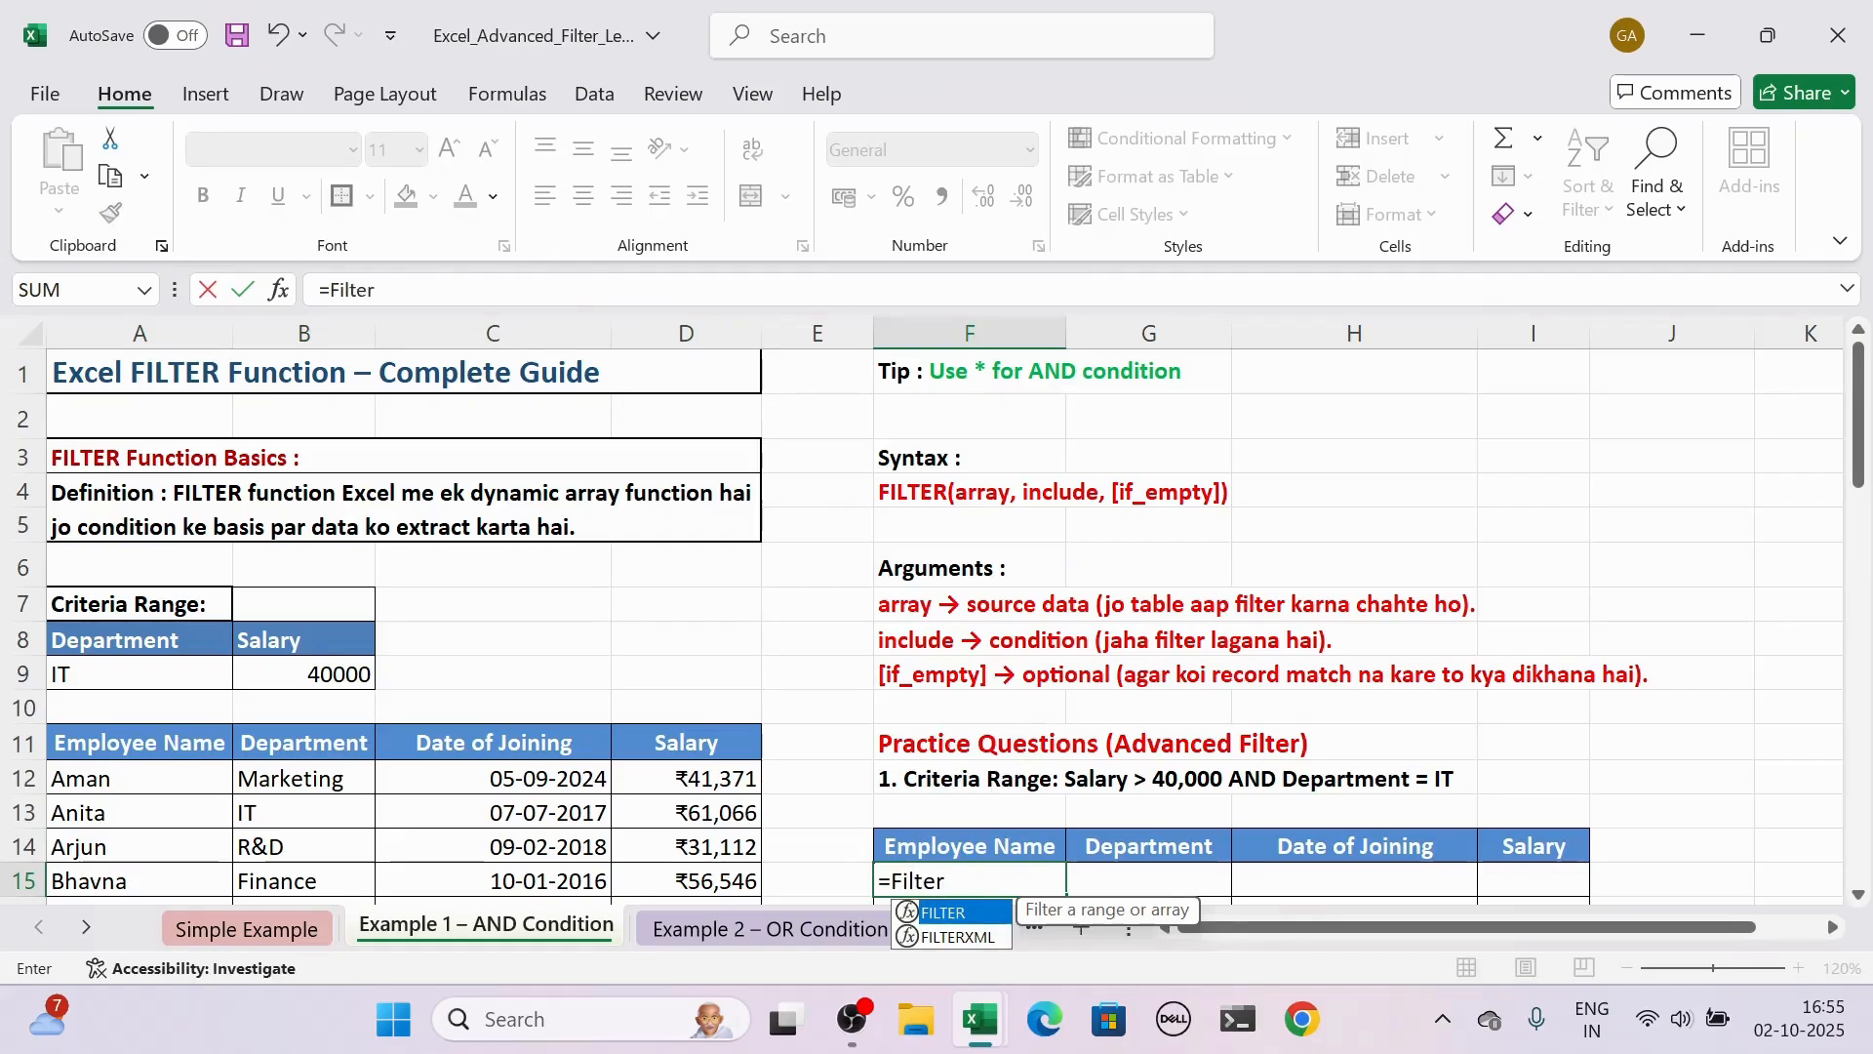
key("Tab")
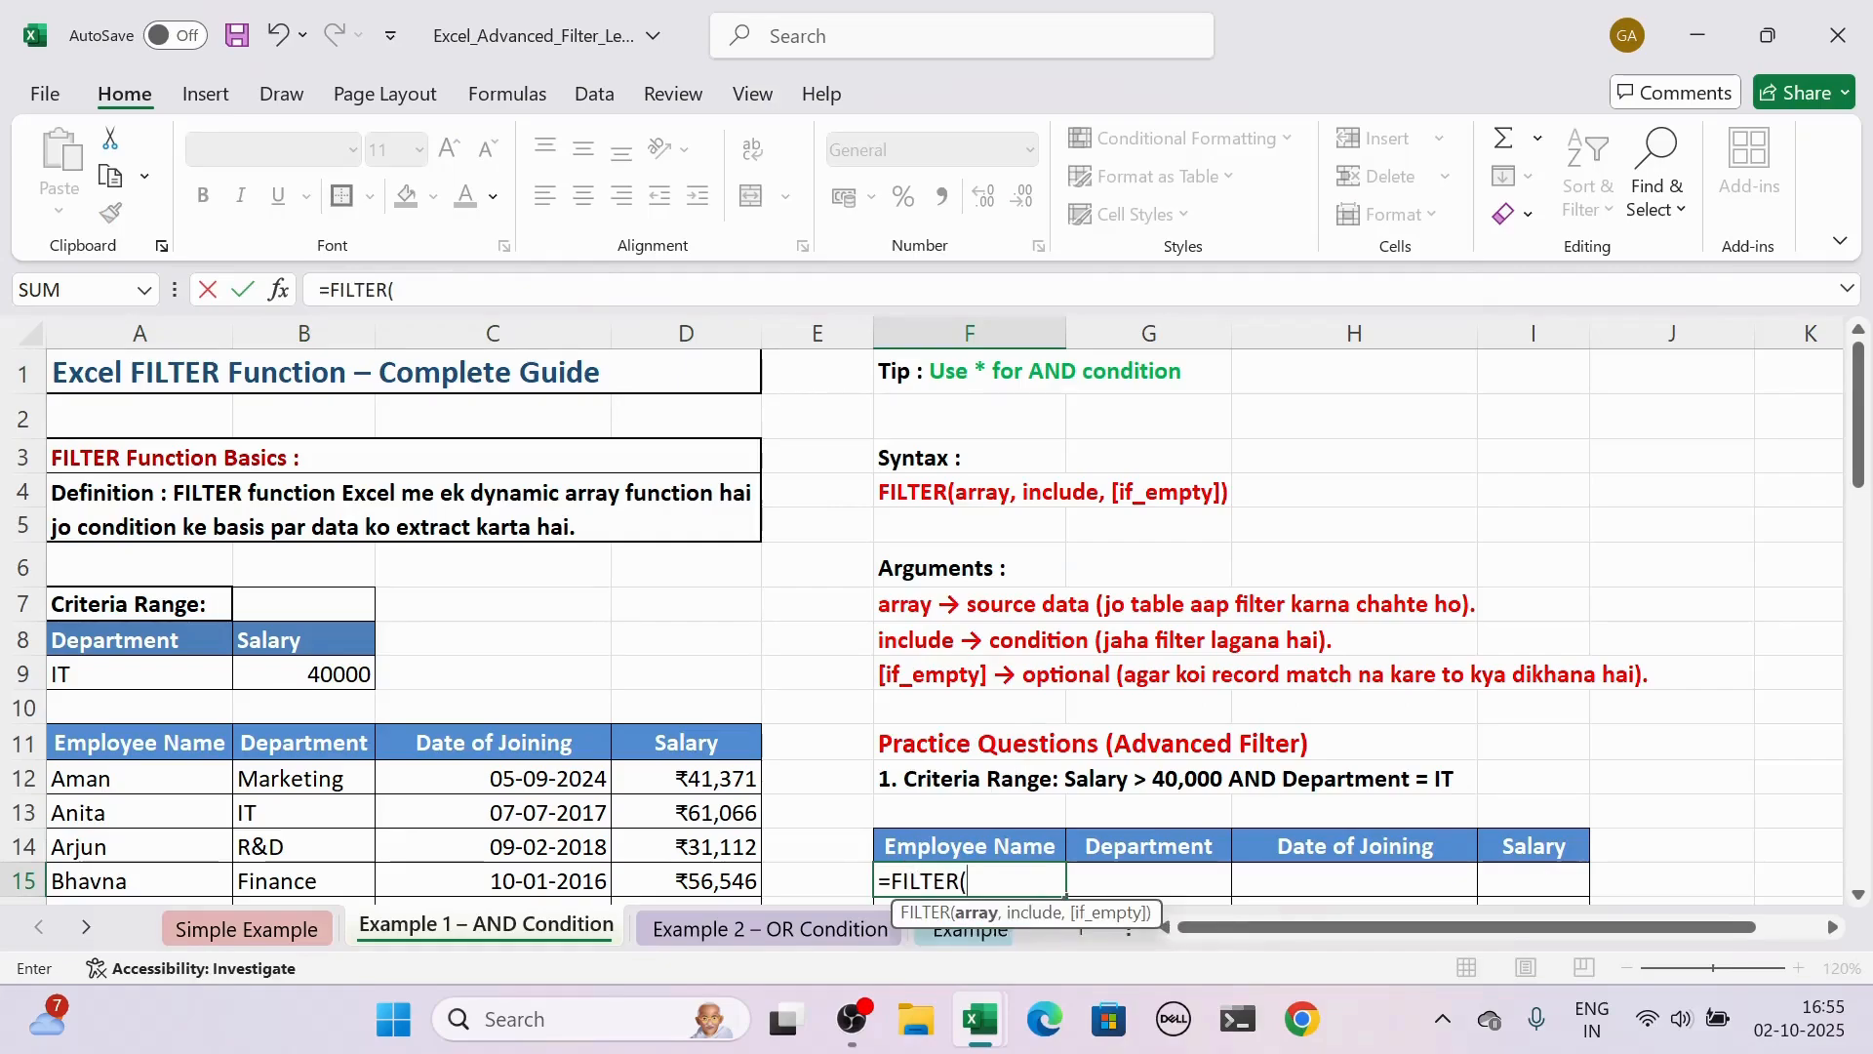
left_click(202, 734)
key("ctrl+shift+Right")
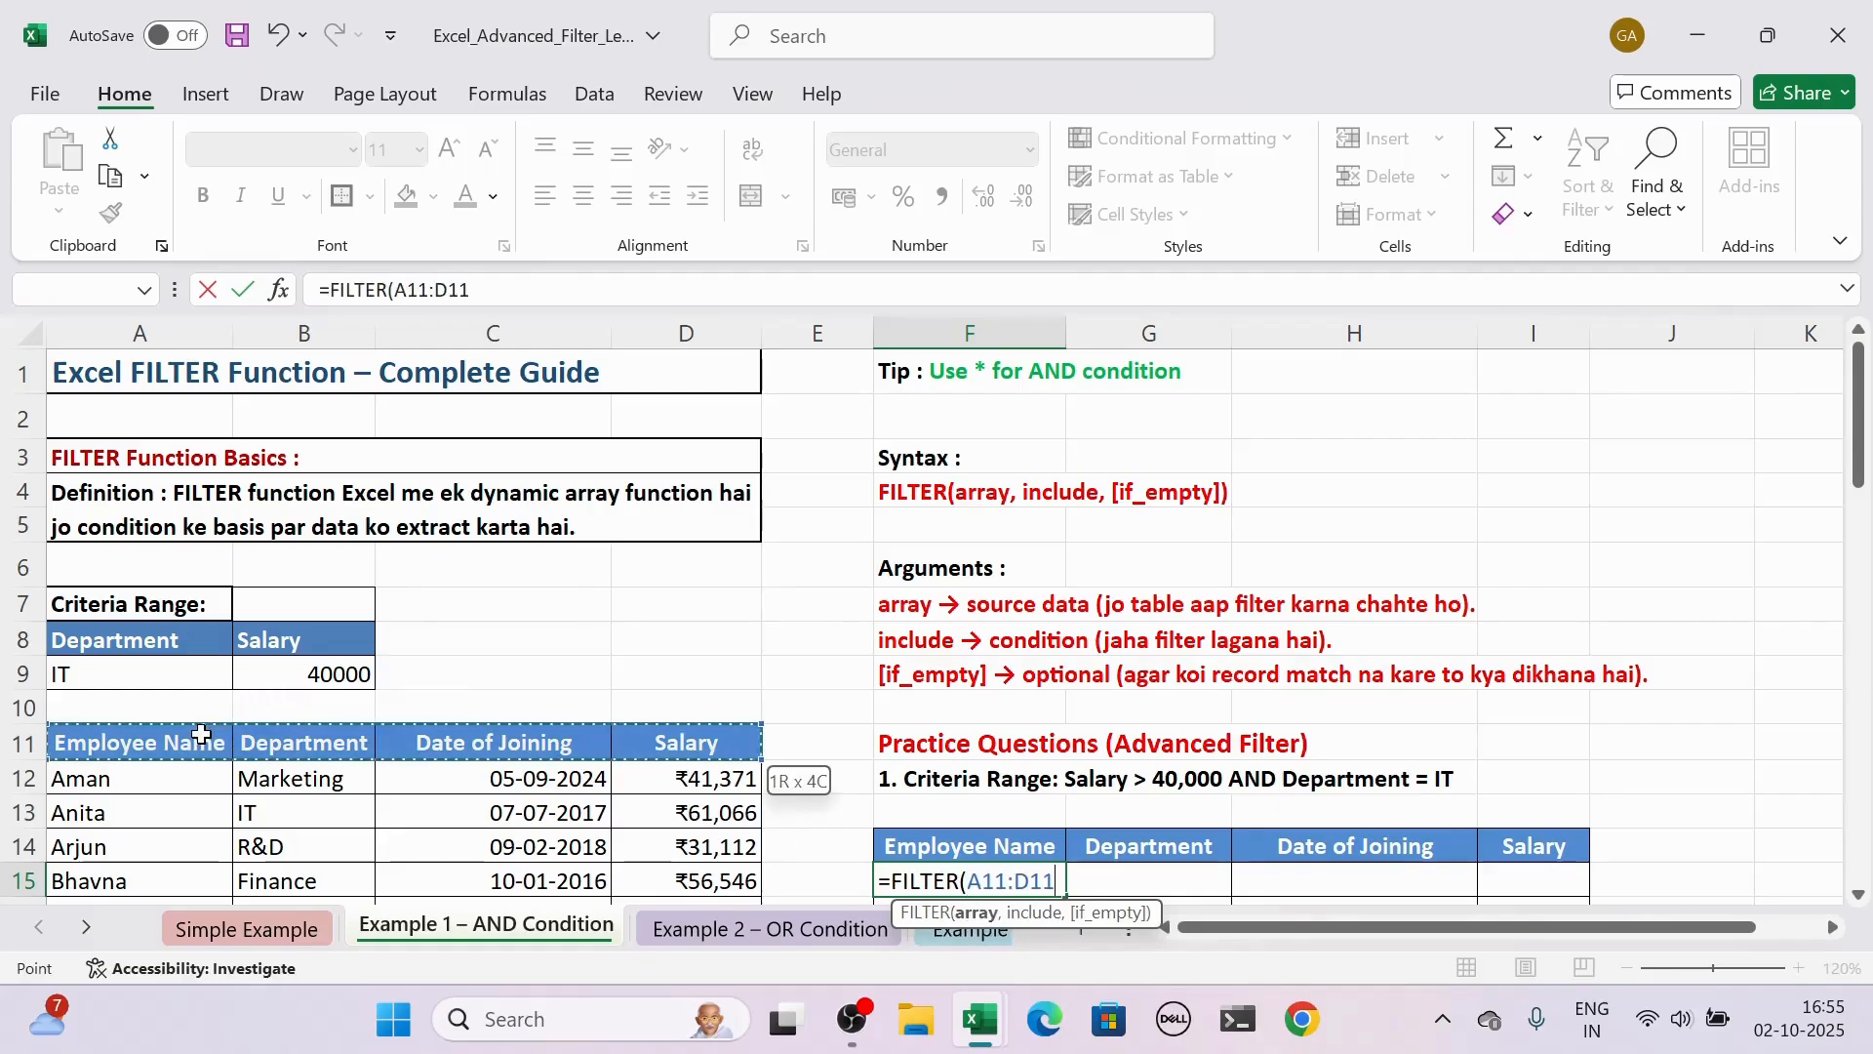
key("ctrl+shift+Down")
left_click_drag(1865, 780, 1866, 478)
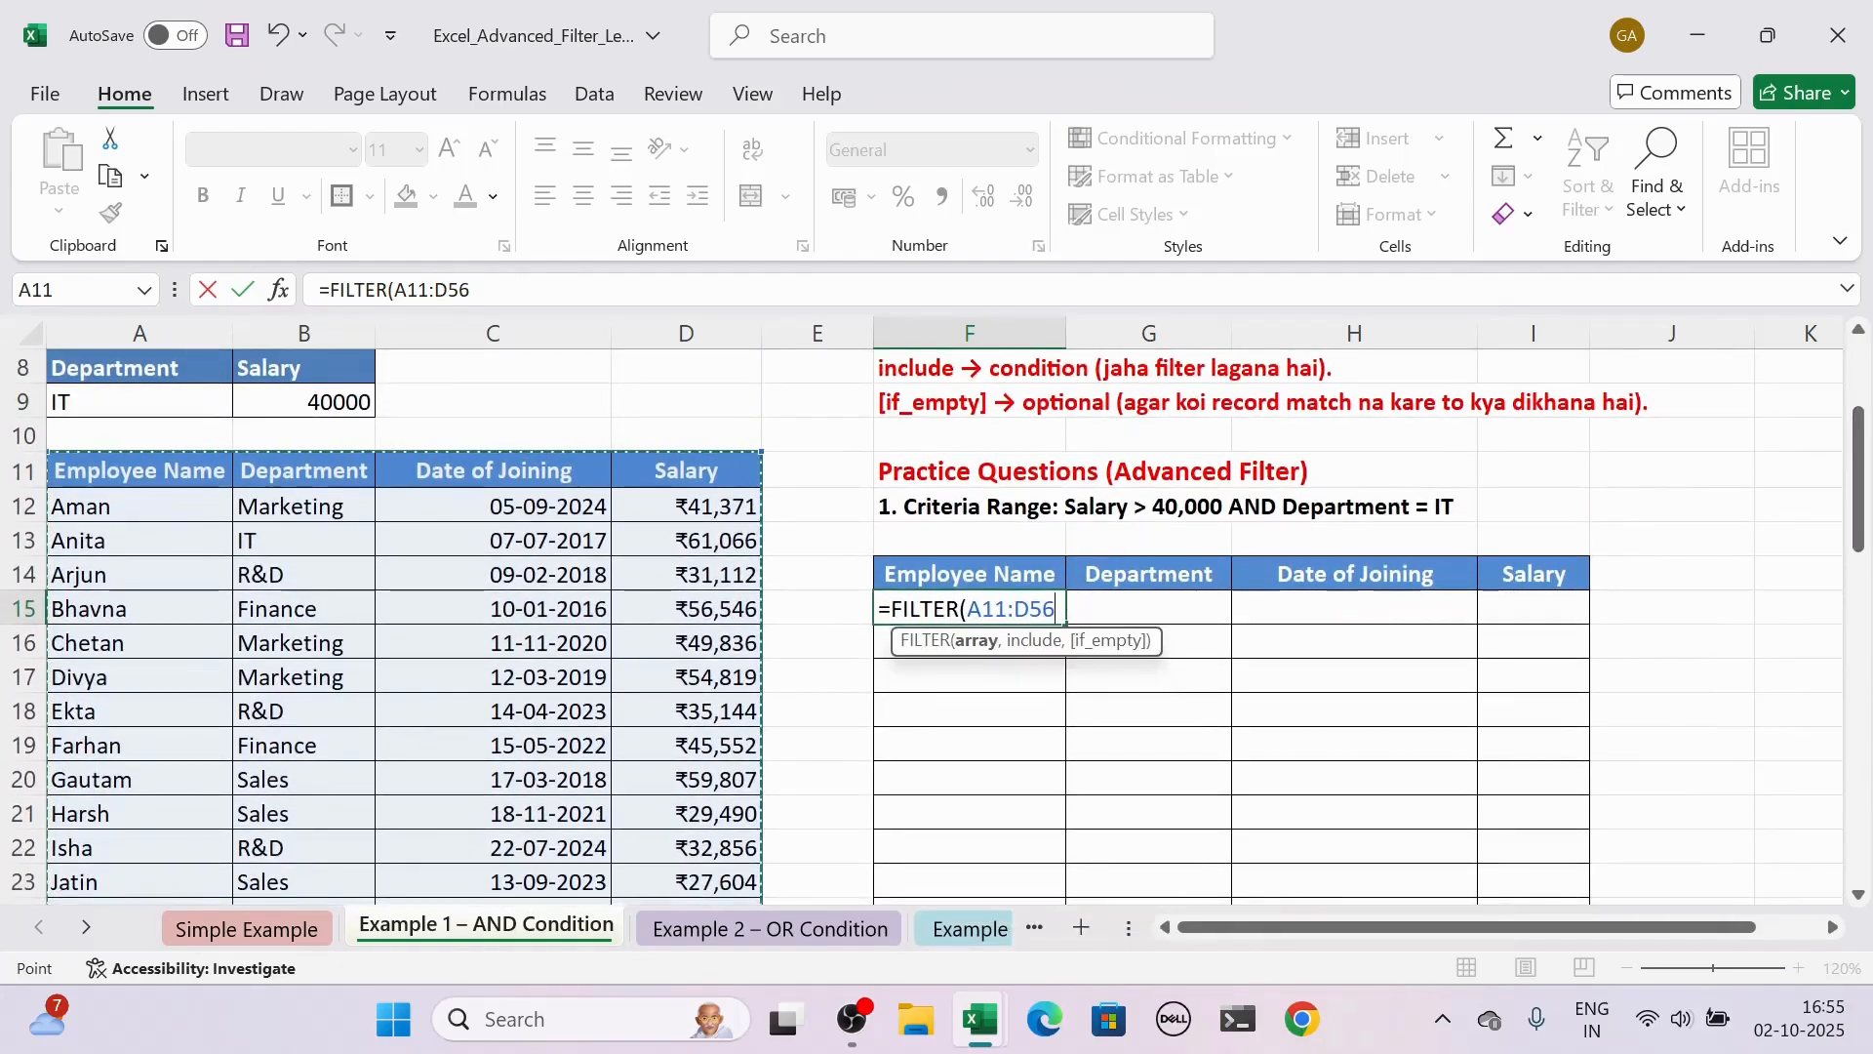
type(",")
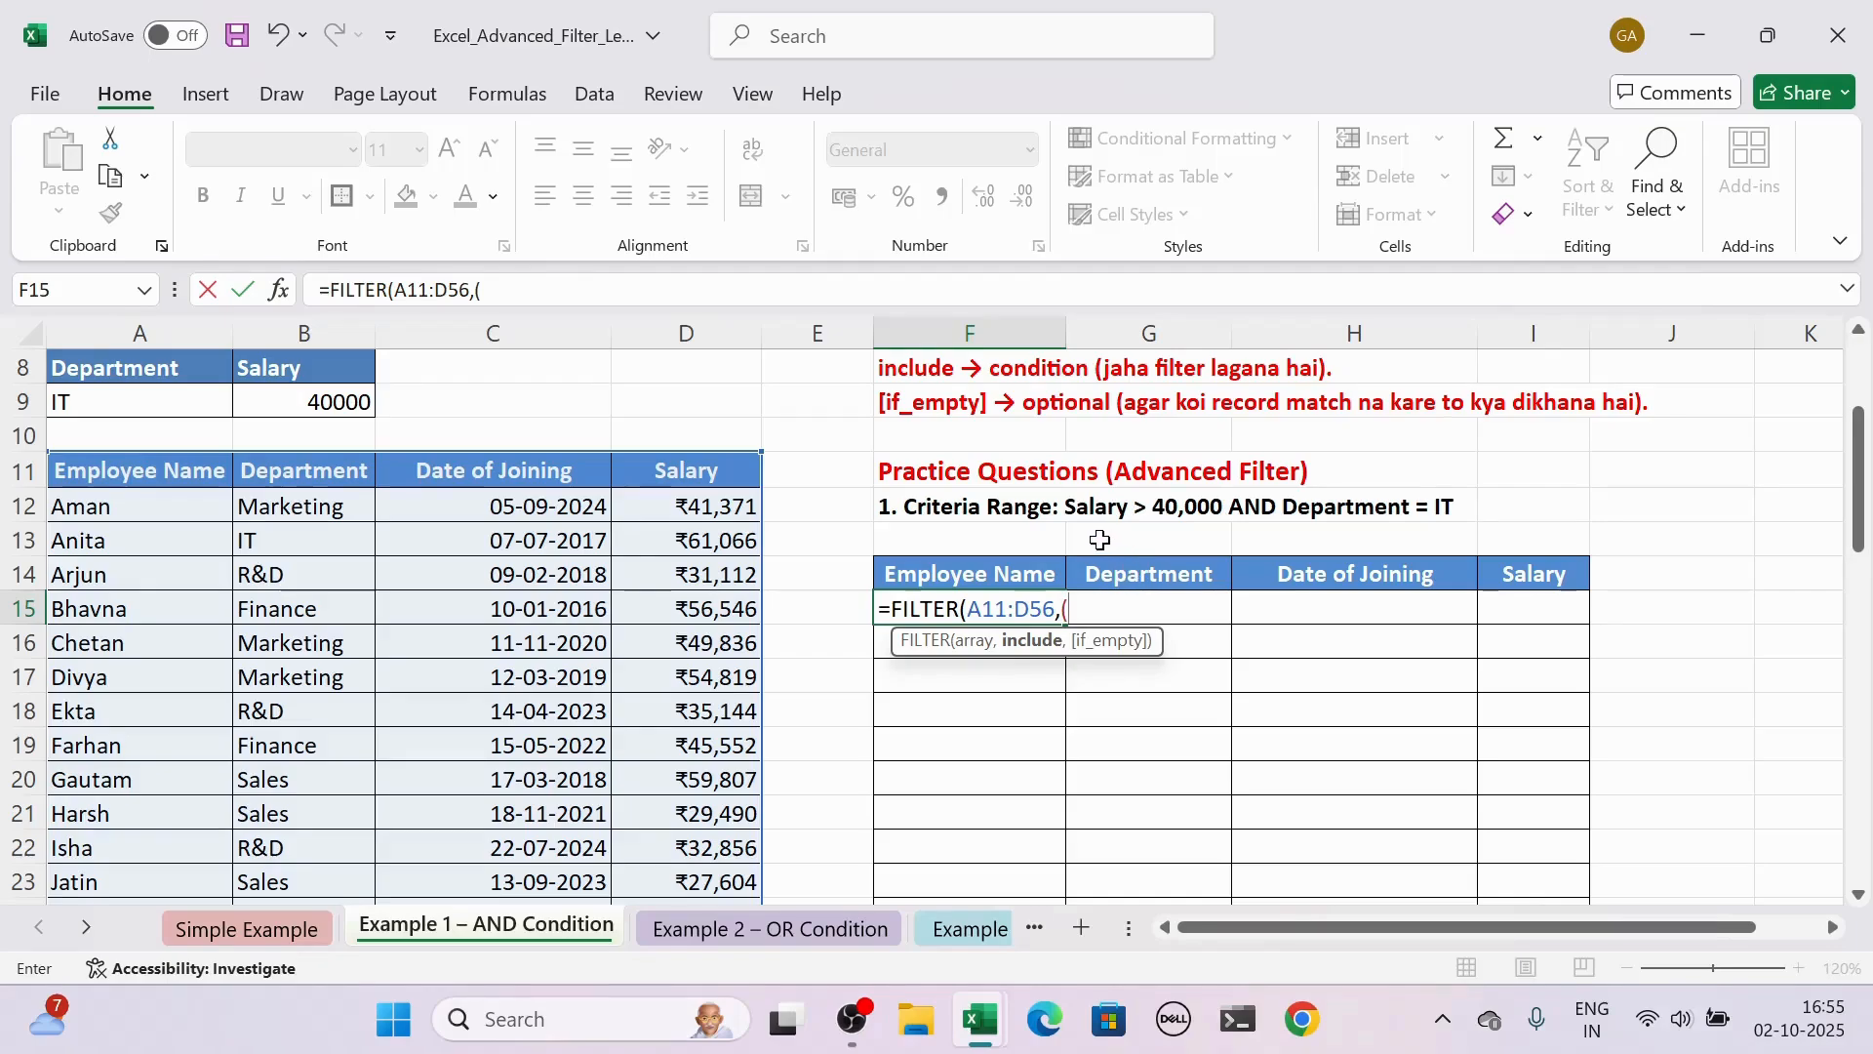
Step: Enter the bracketed salary condition (D11:D56>B9) as the first include criterion and follow it with *( for an AND condition
type("(")
left_click(719, 476)
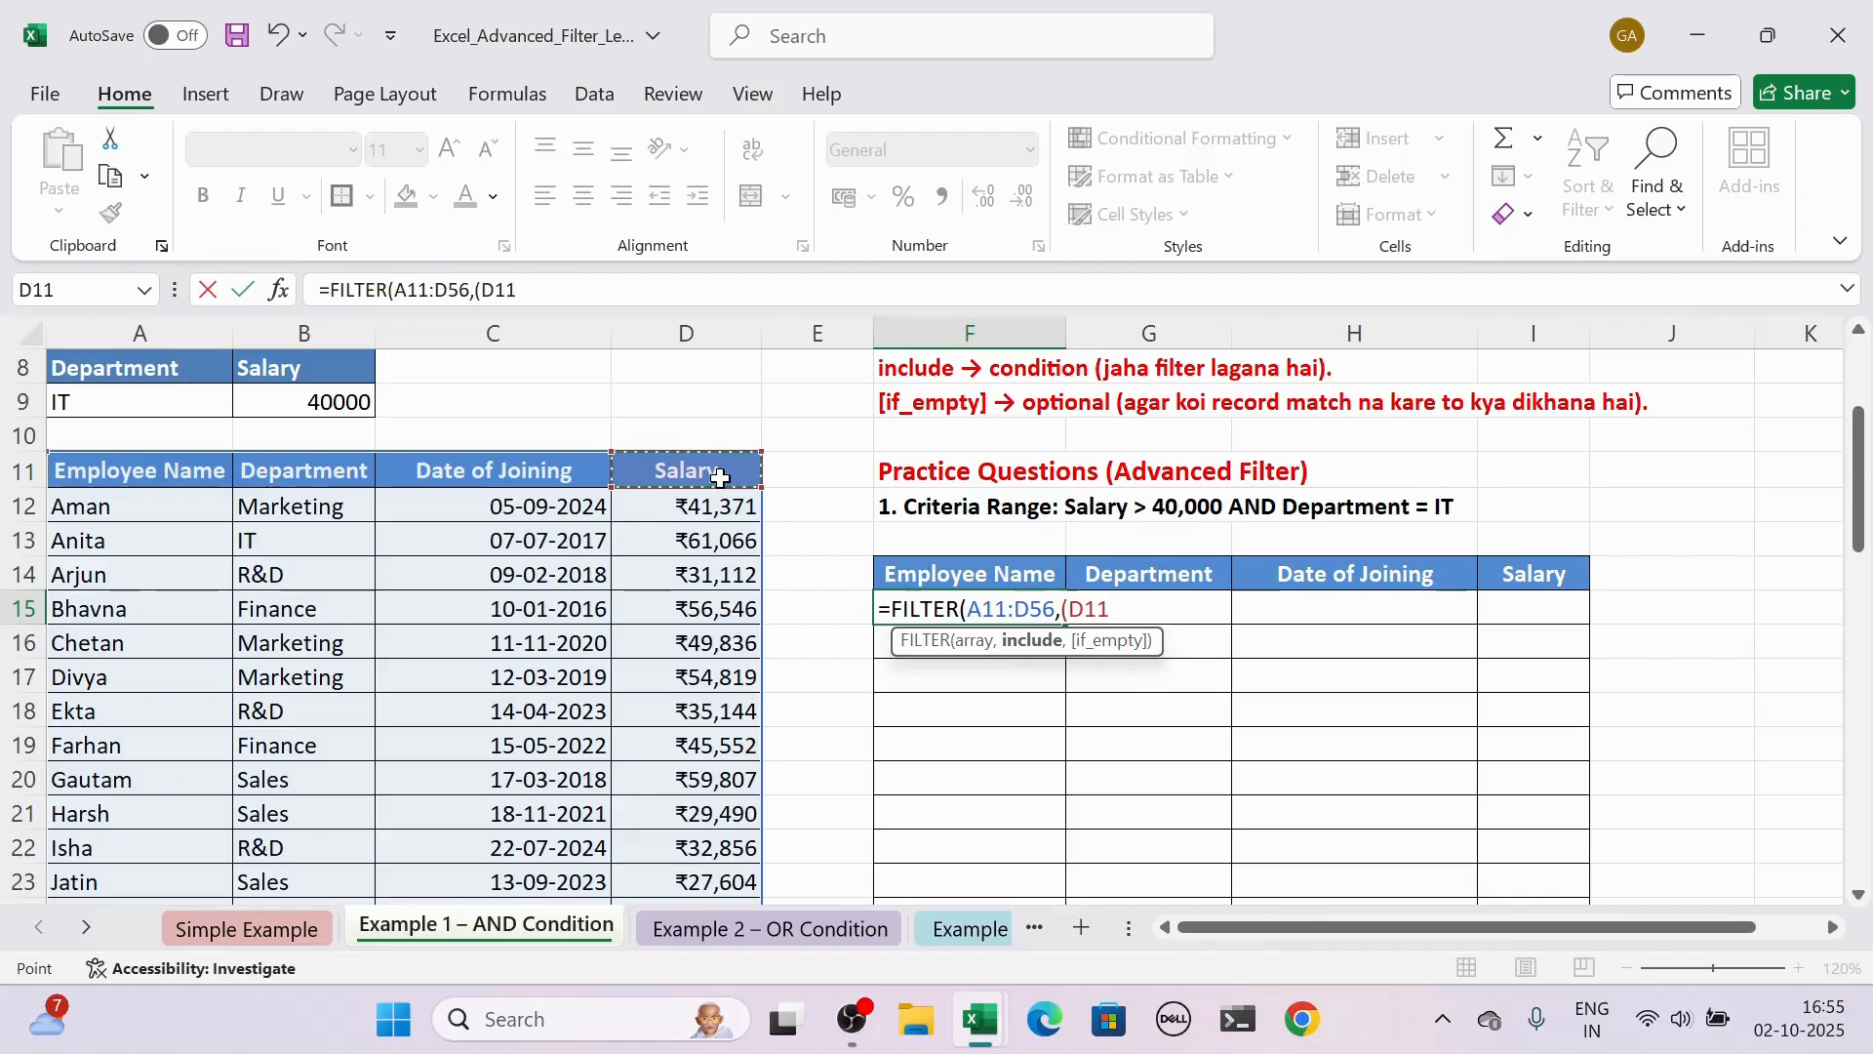
key("ctrl+shift+Down")
left_click_drag(1858, 781, 1867, 421)
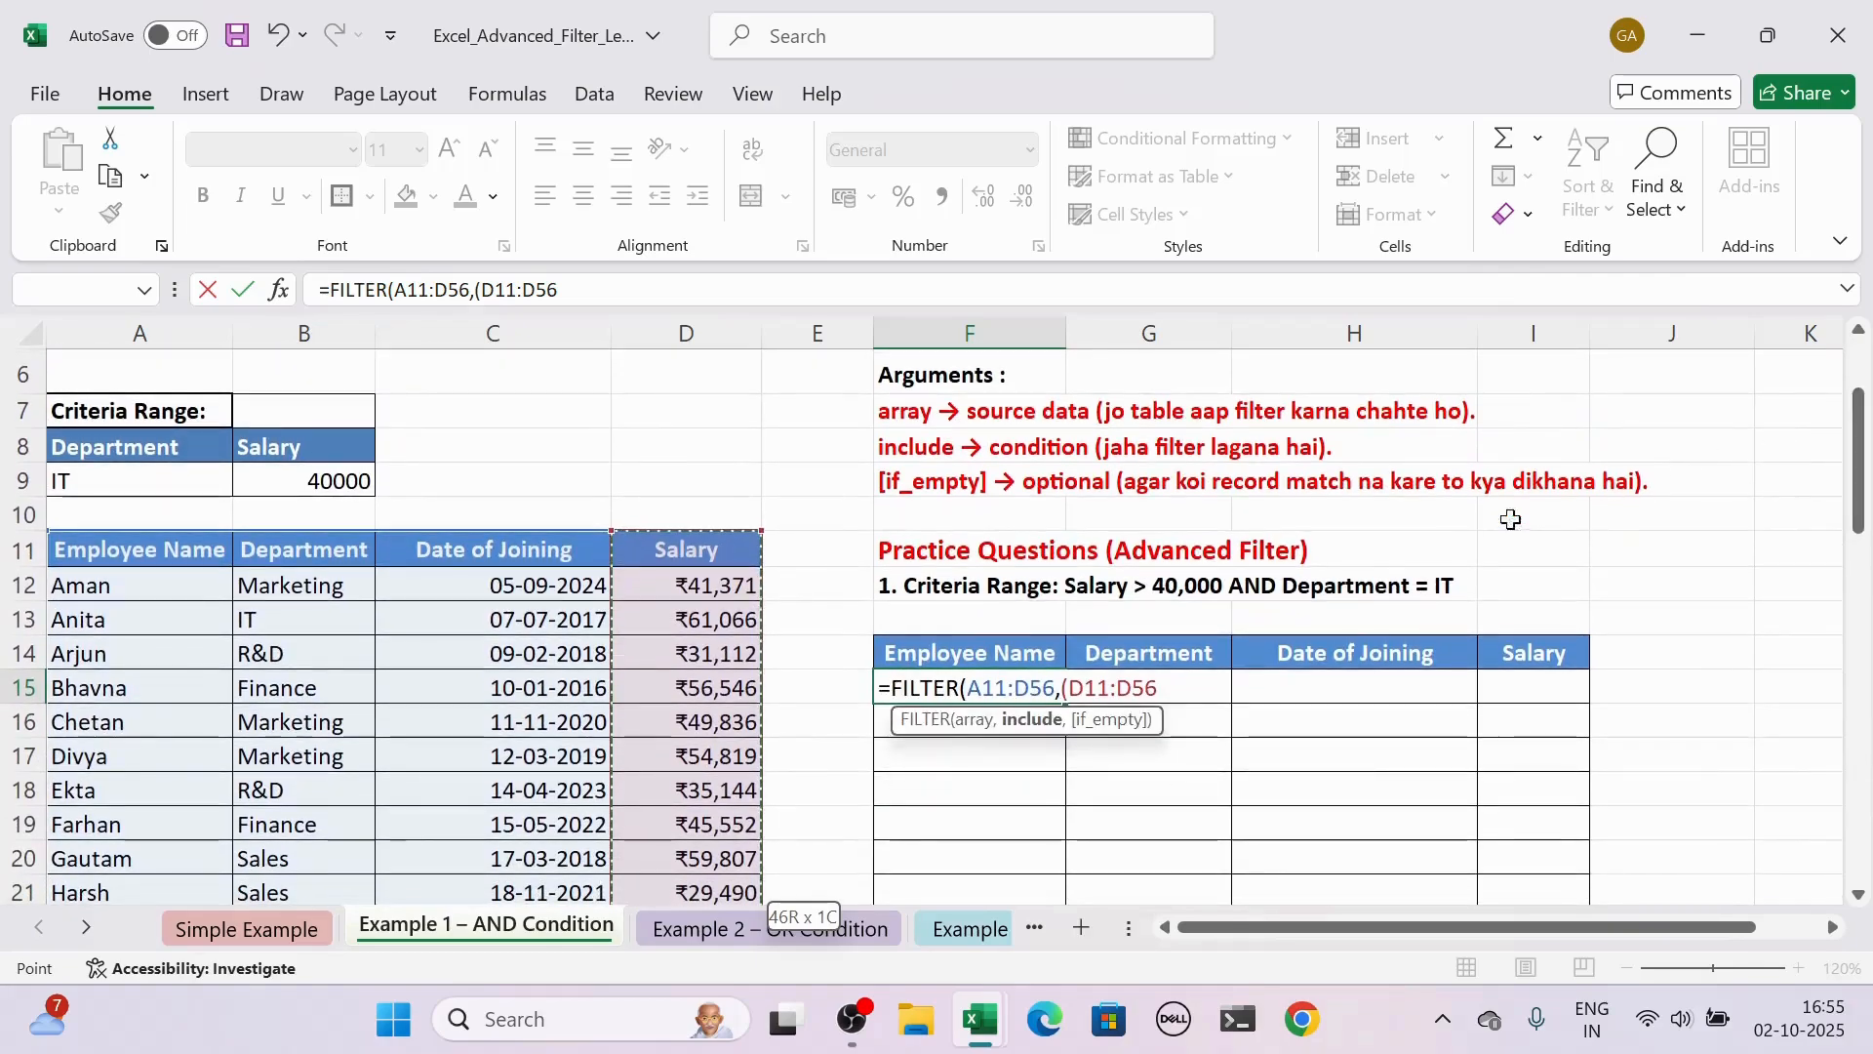
type(">")
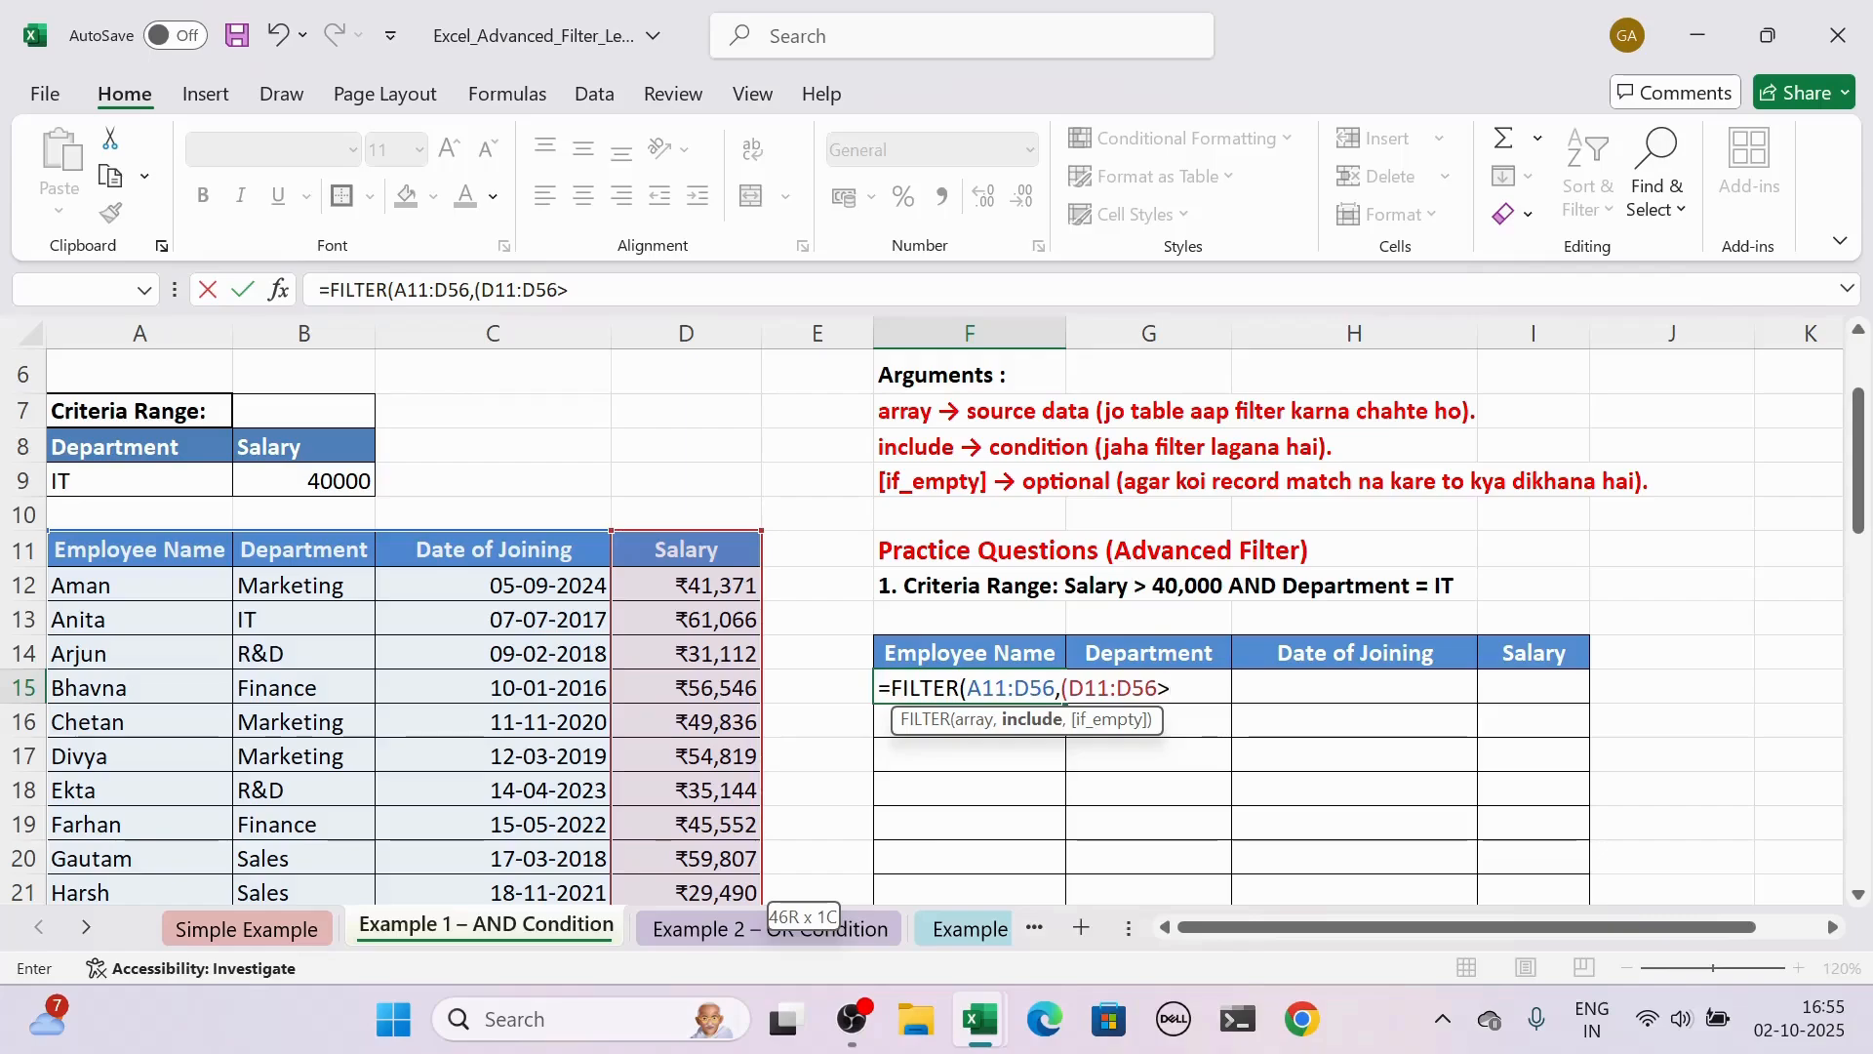
left_click(276, 479)
type(")")
left_click_drag(1859, 524, 1860, 480)
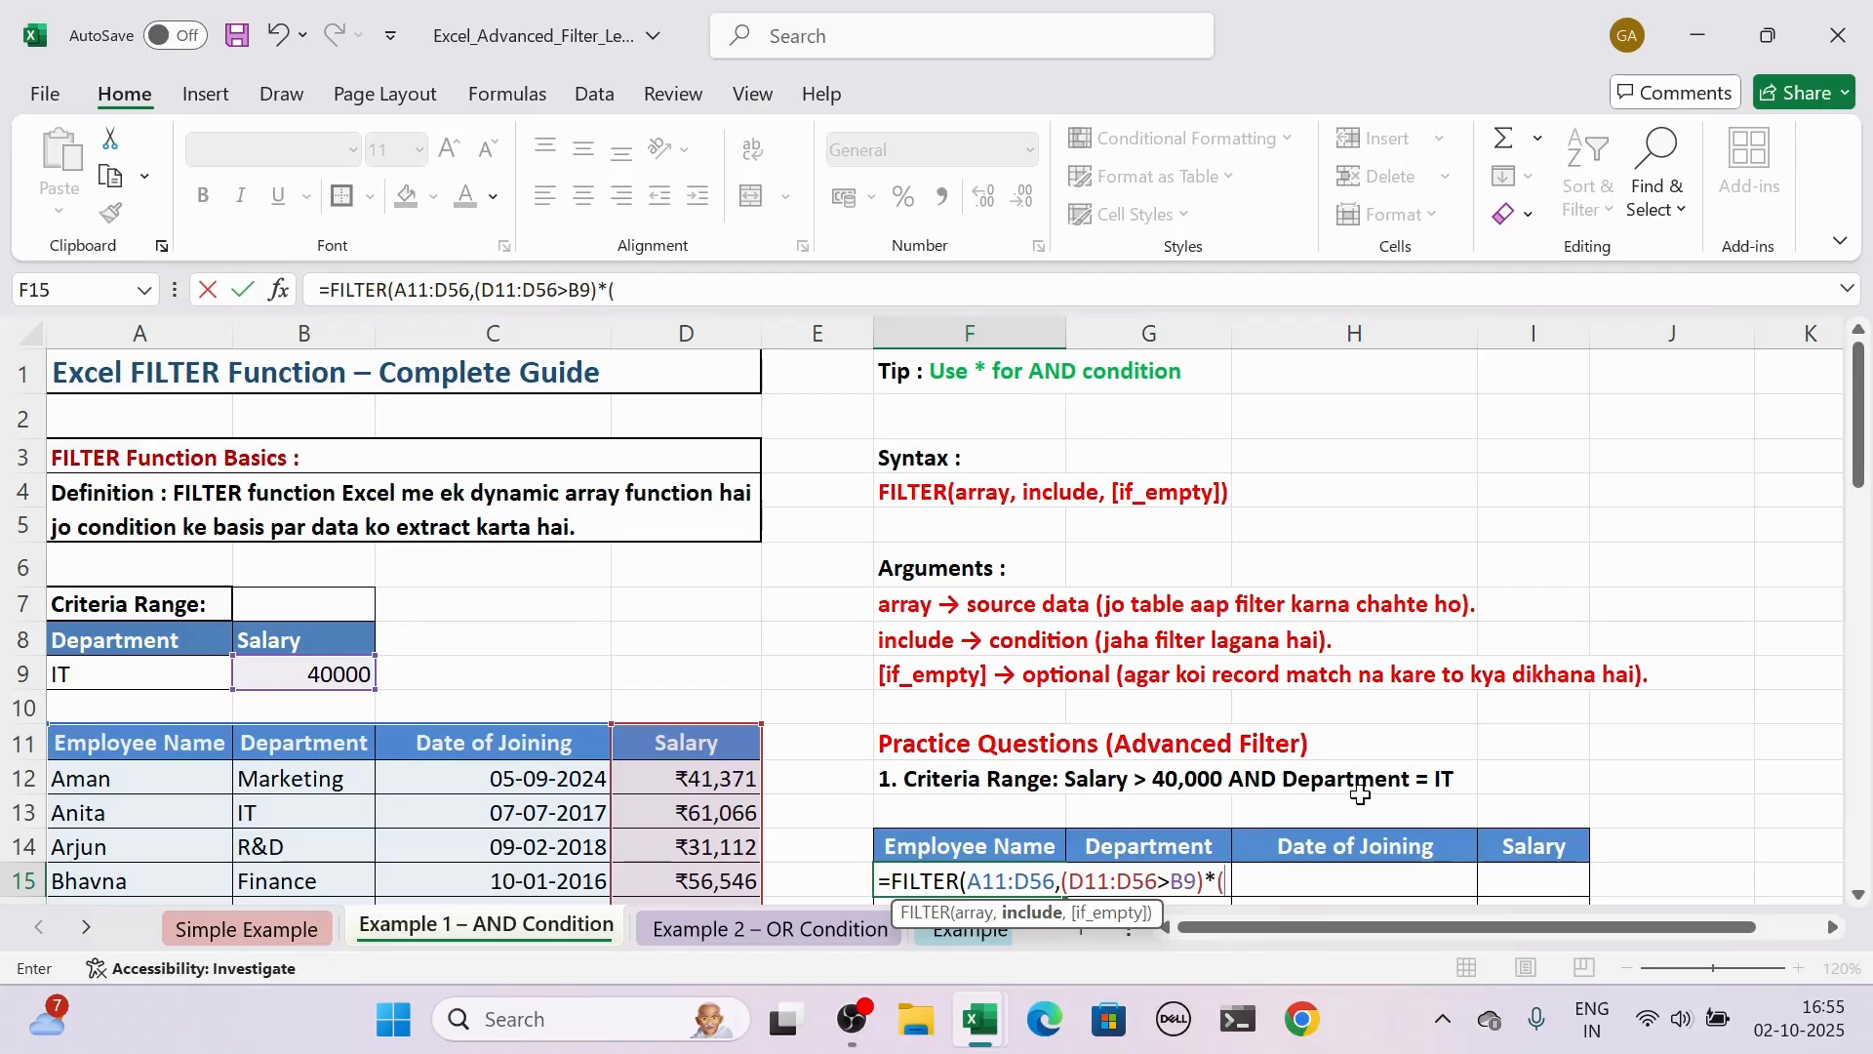
Step: Complete the include argument in F15 with the department condition B11:B56=A9 and close its bracket
left_click(280, 743)
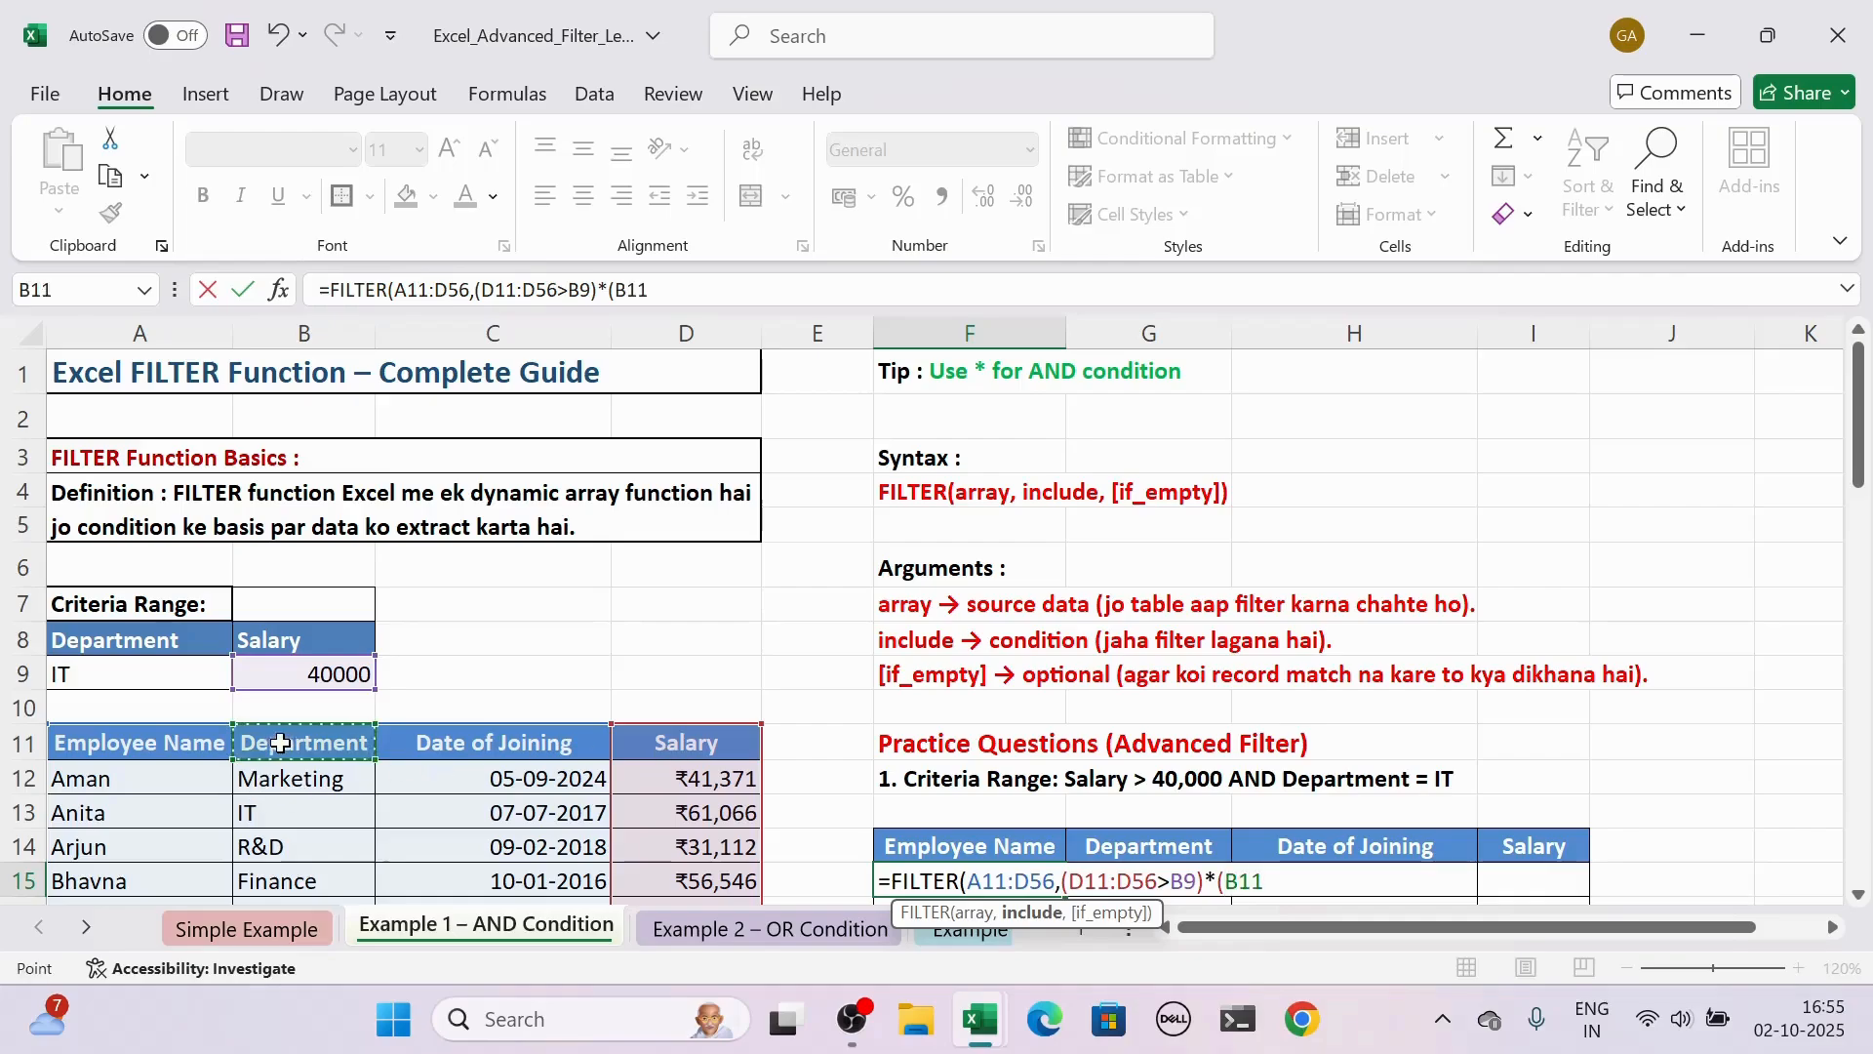
key("ctrl+shift+Down")
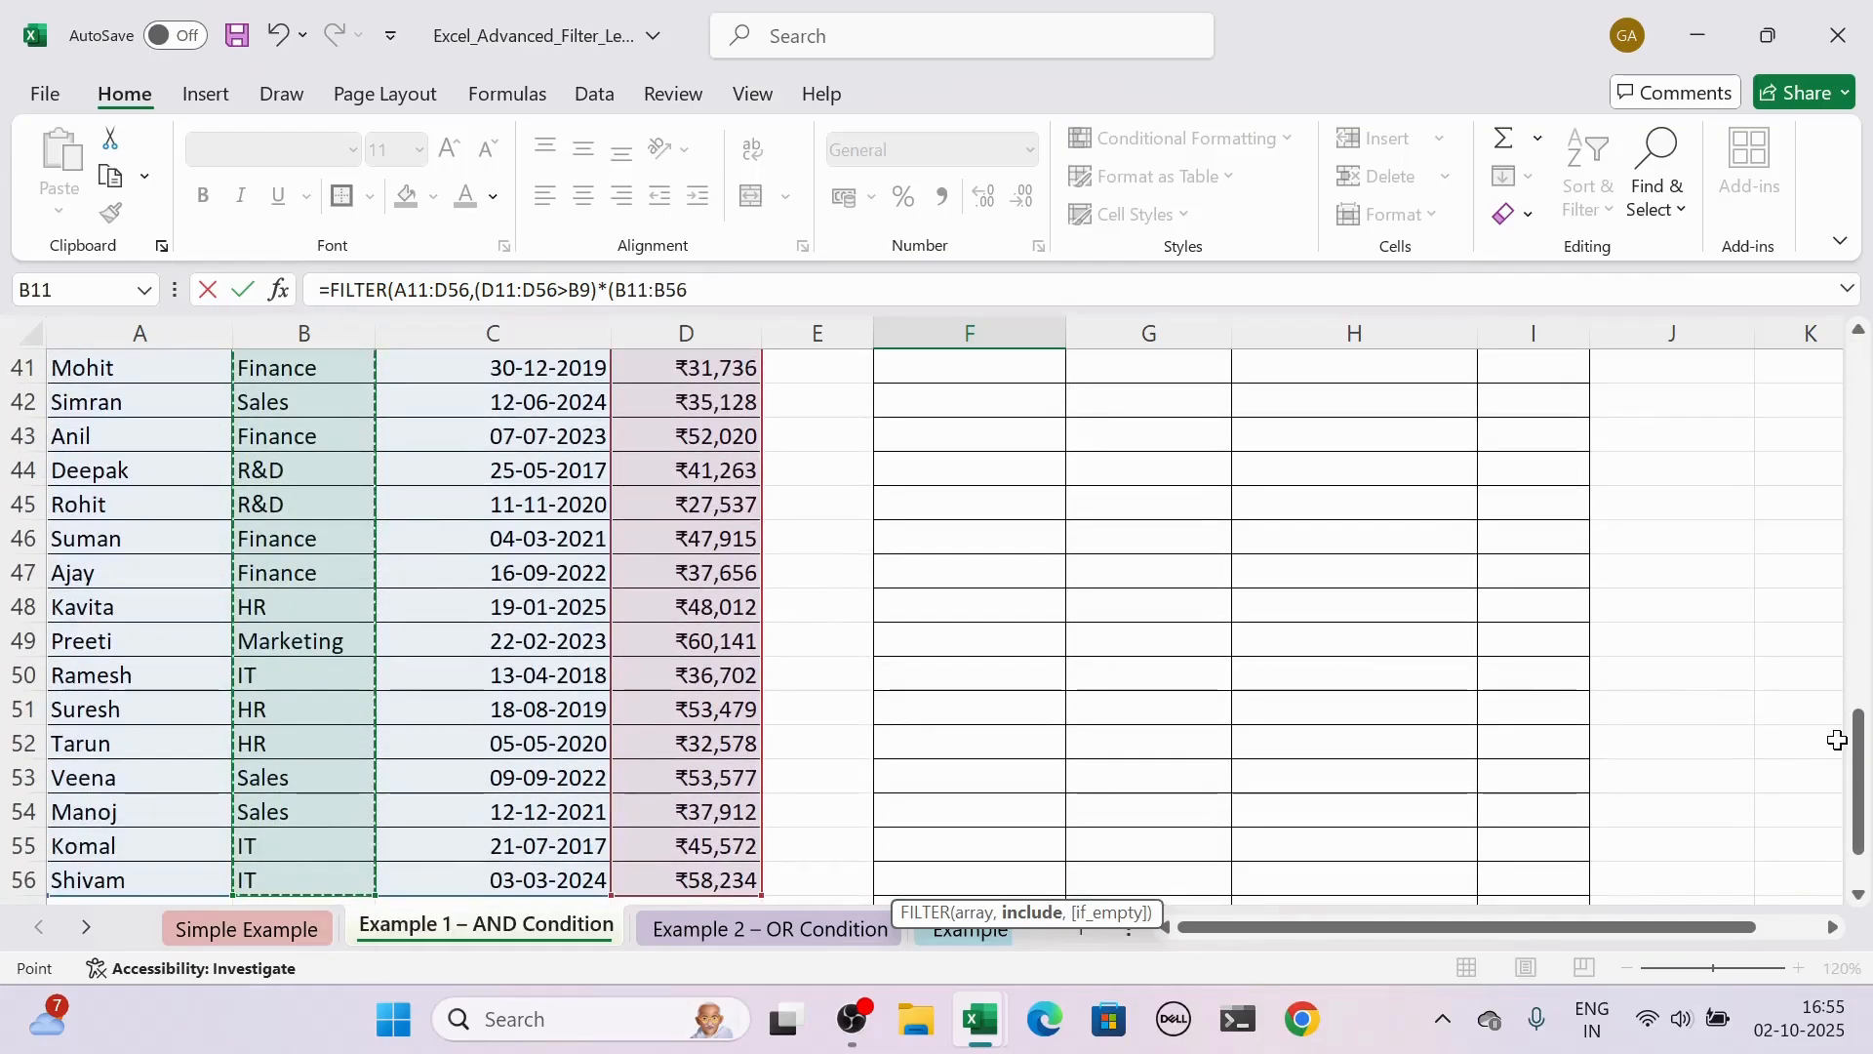
left_click_drag(1864, 770, 1865, 413)
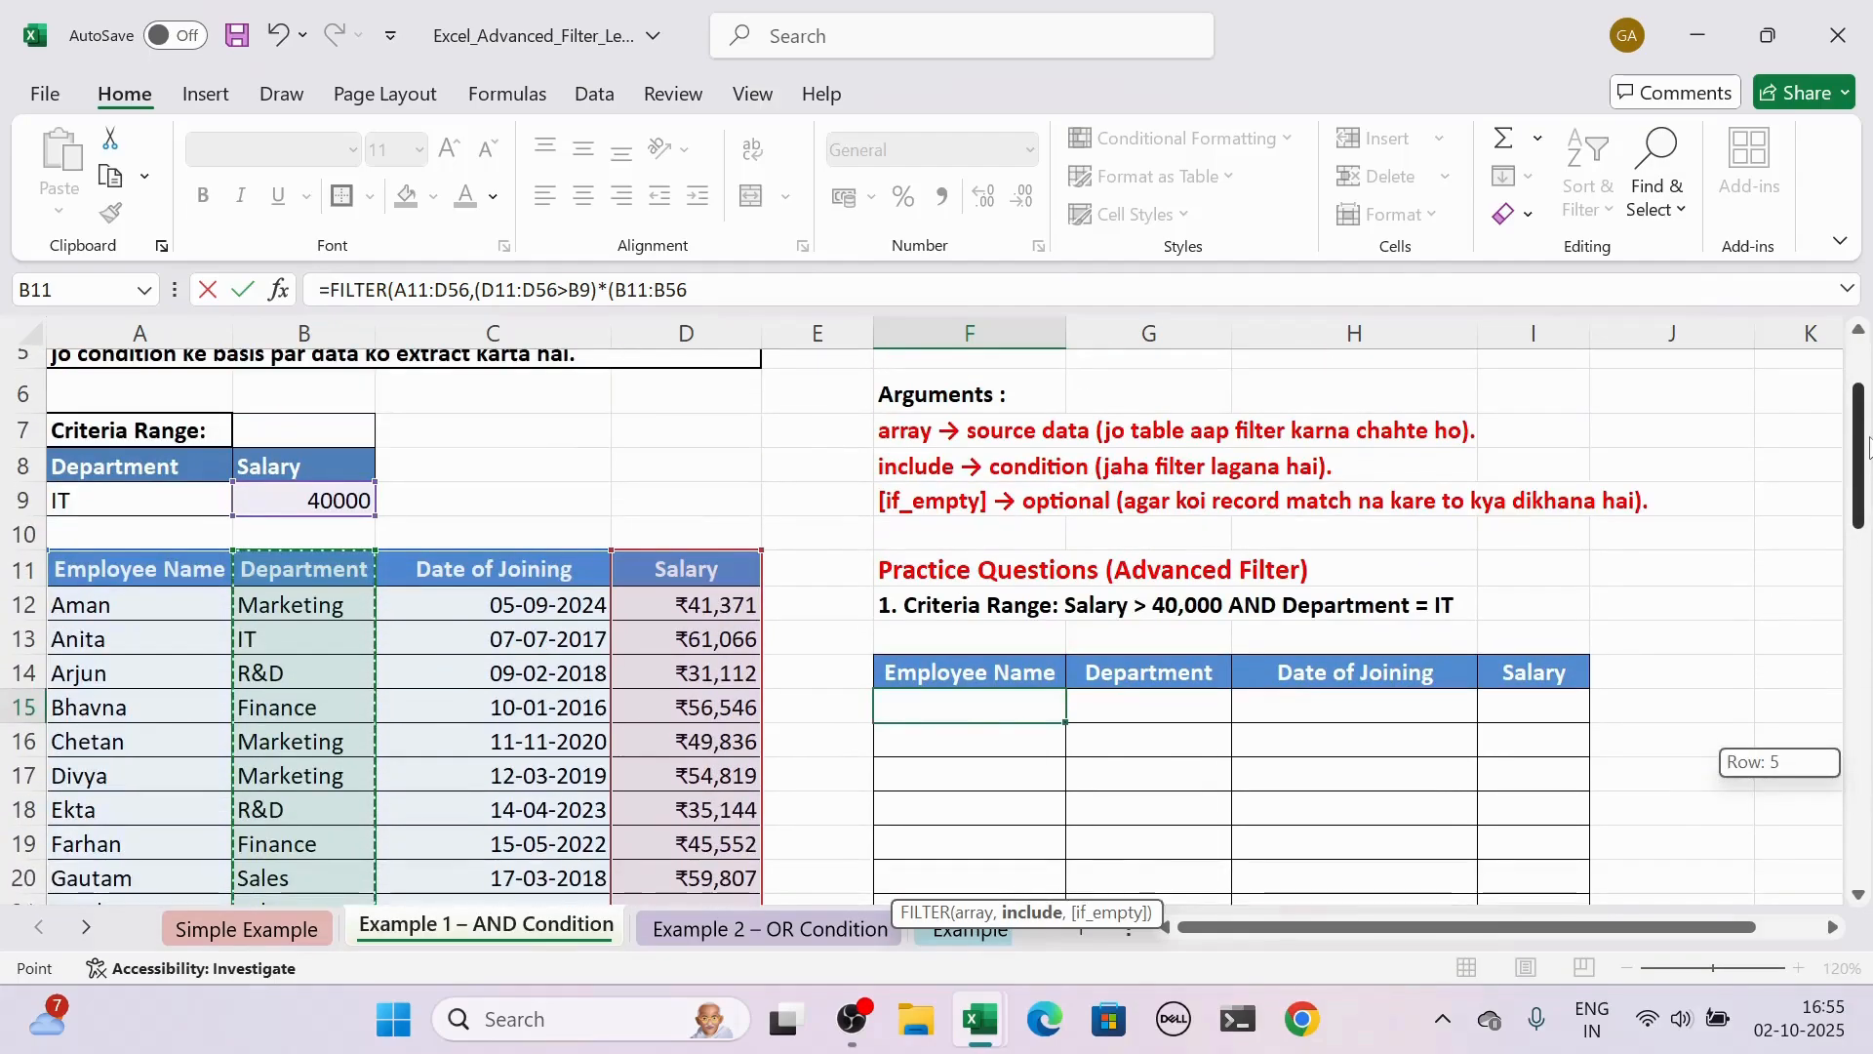
type("=")
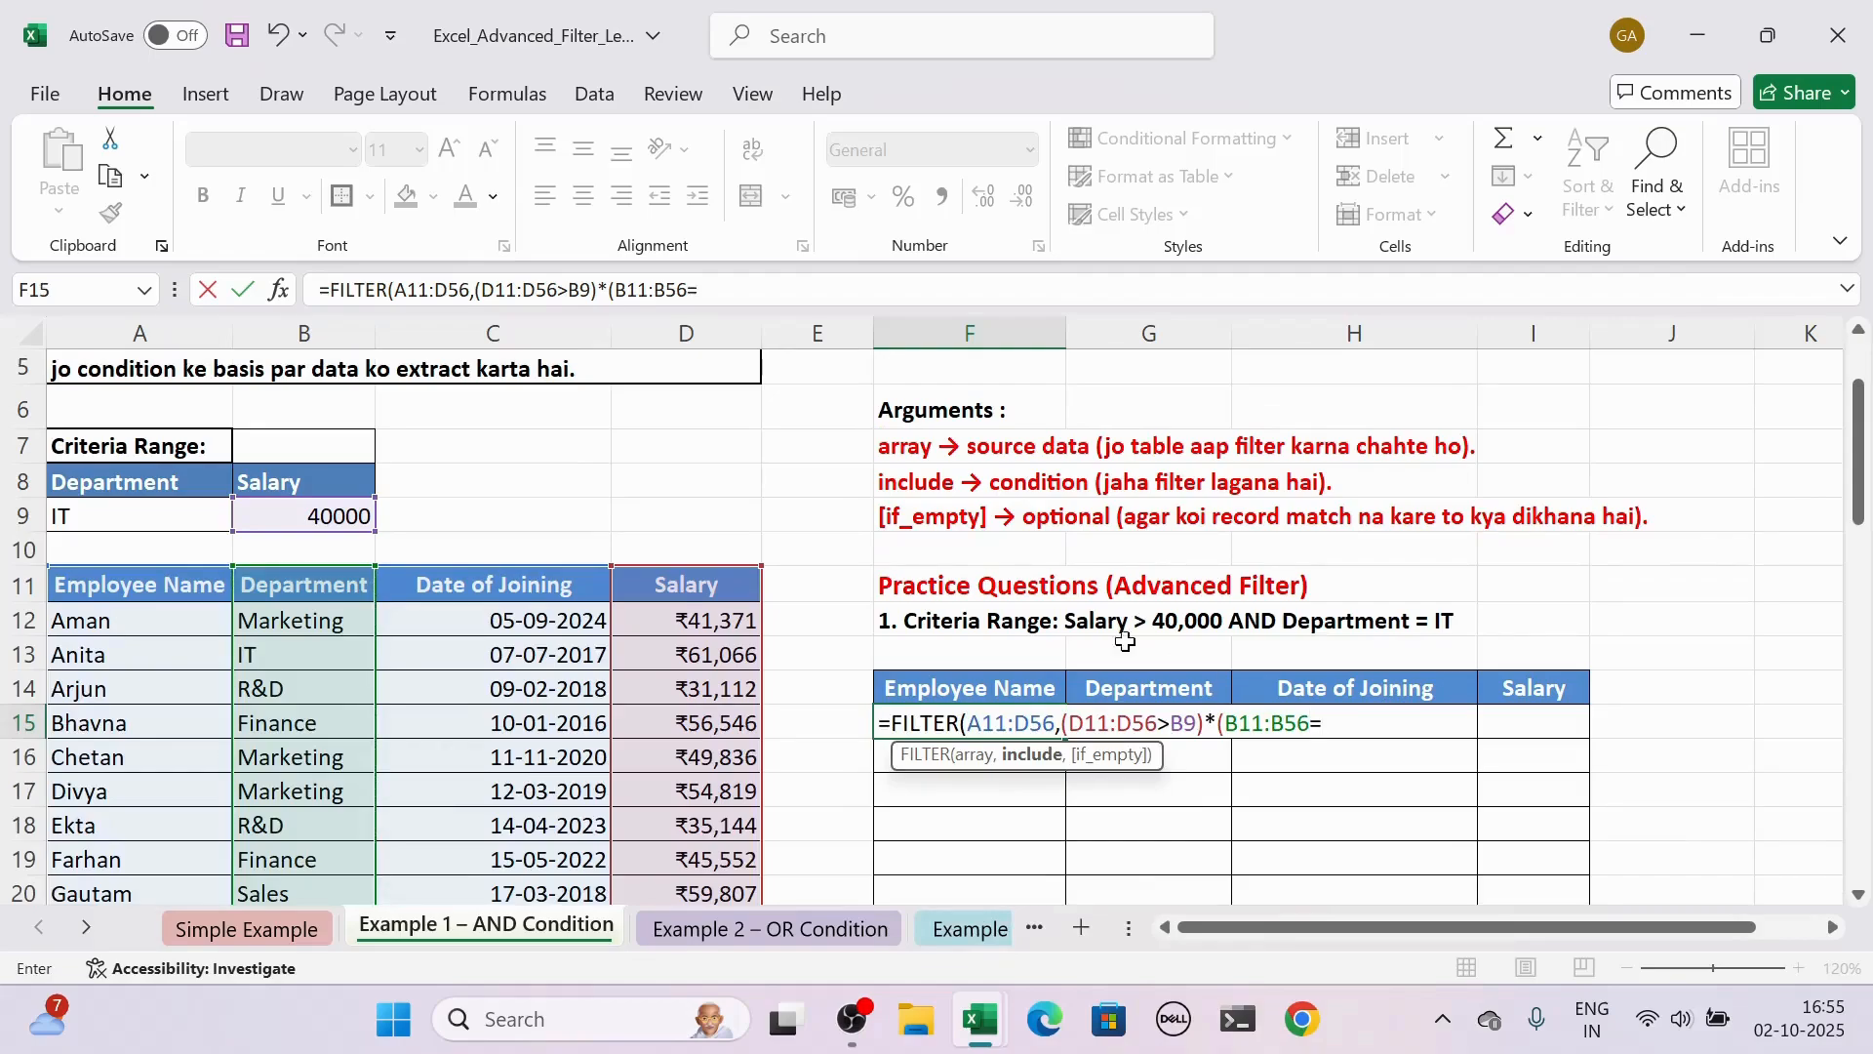
left_click(187, 507)
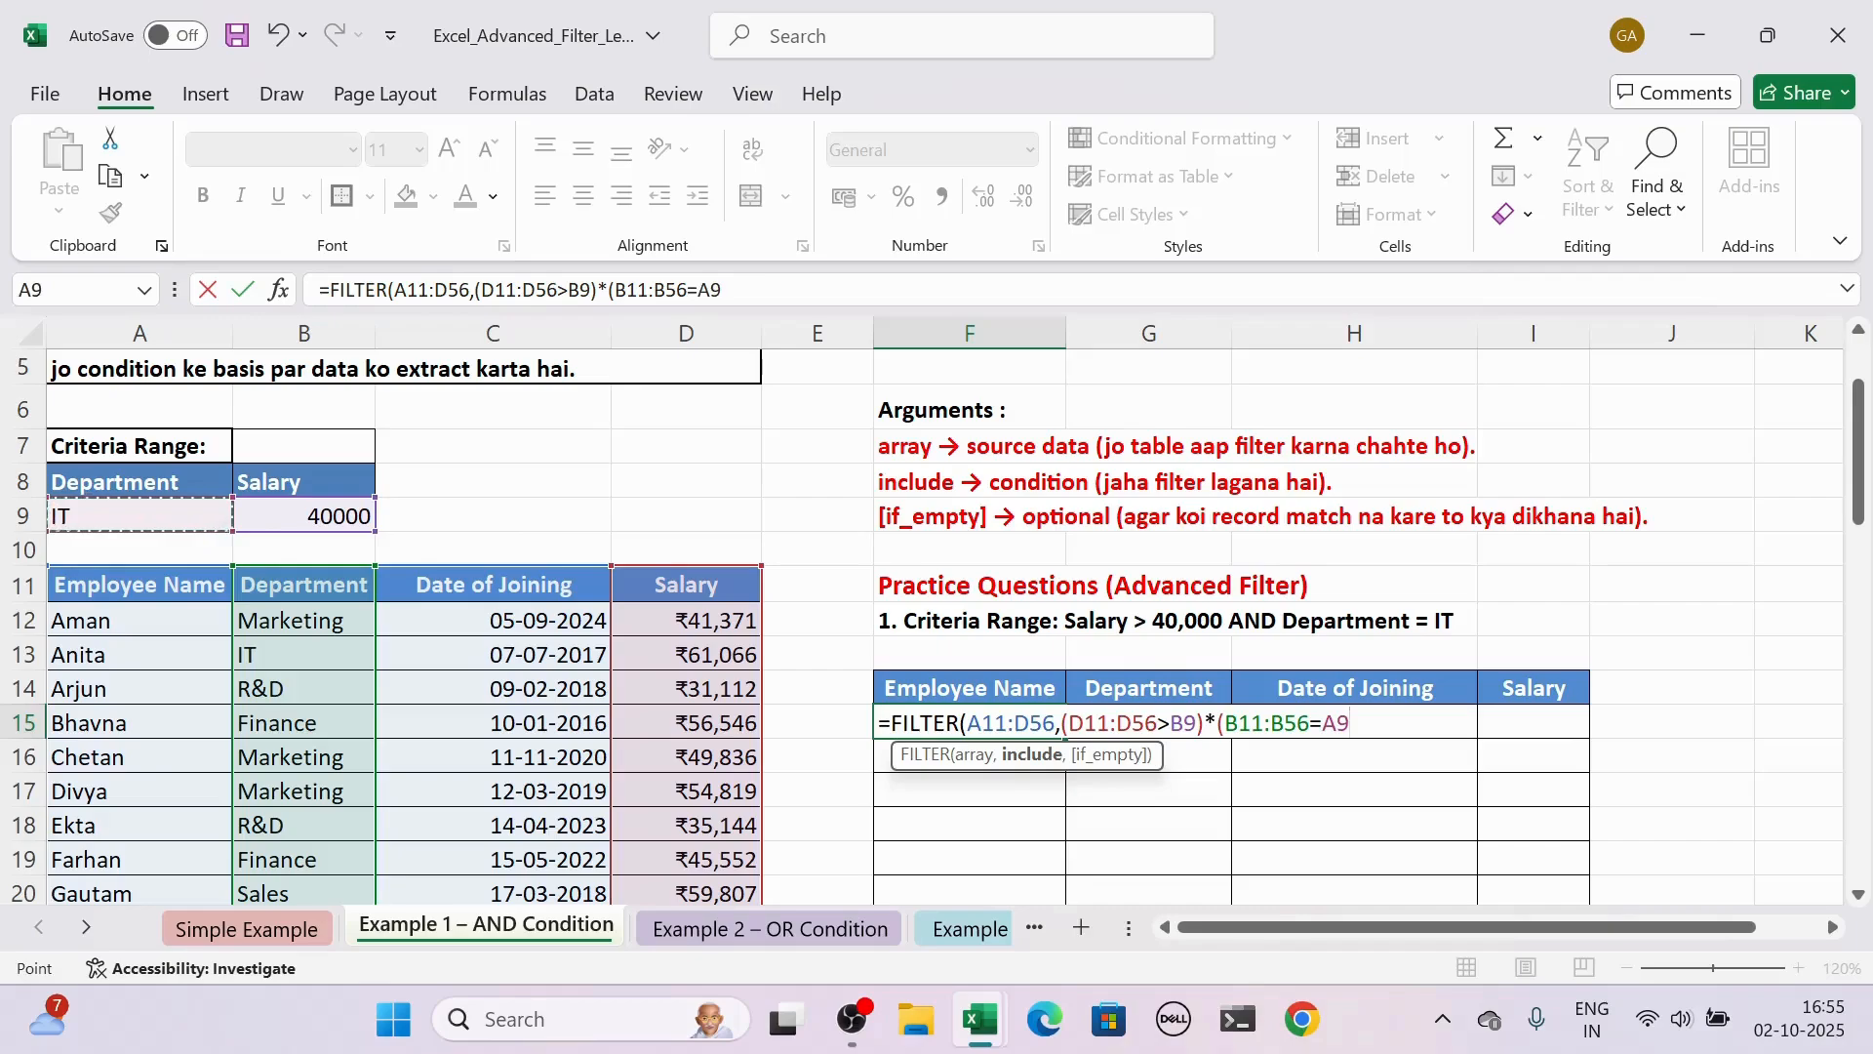
type("),")
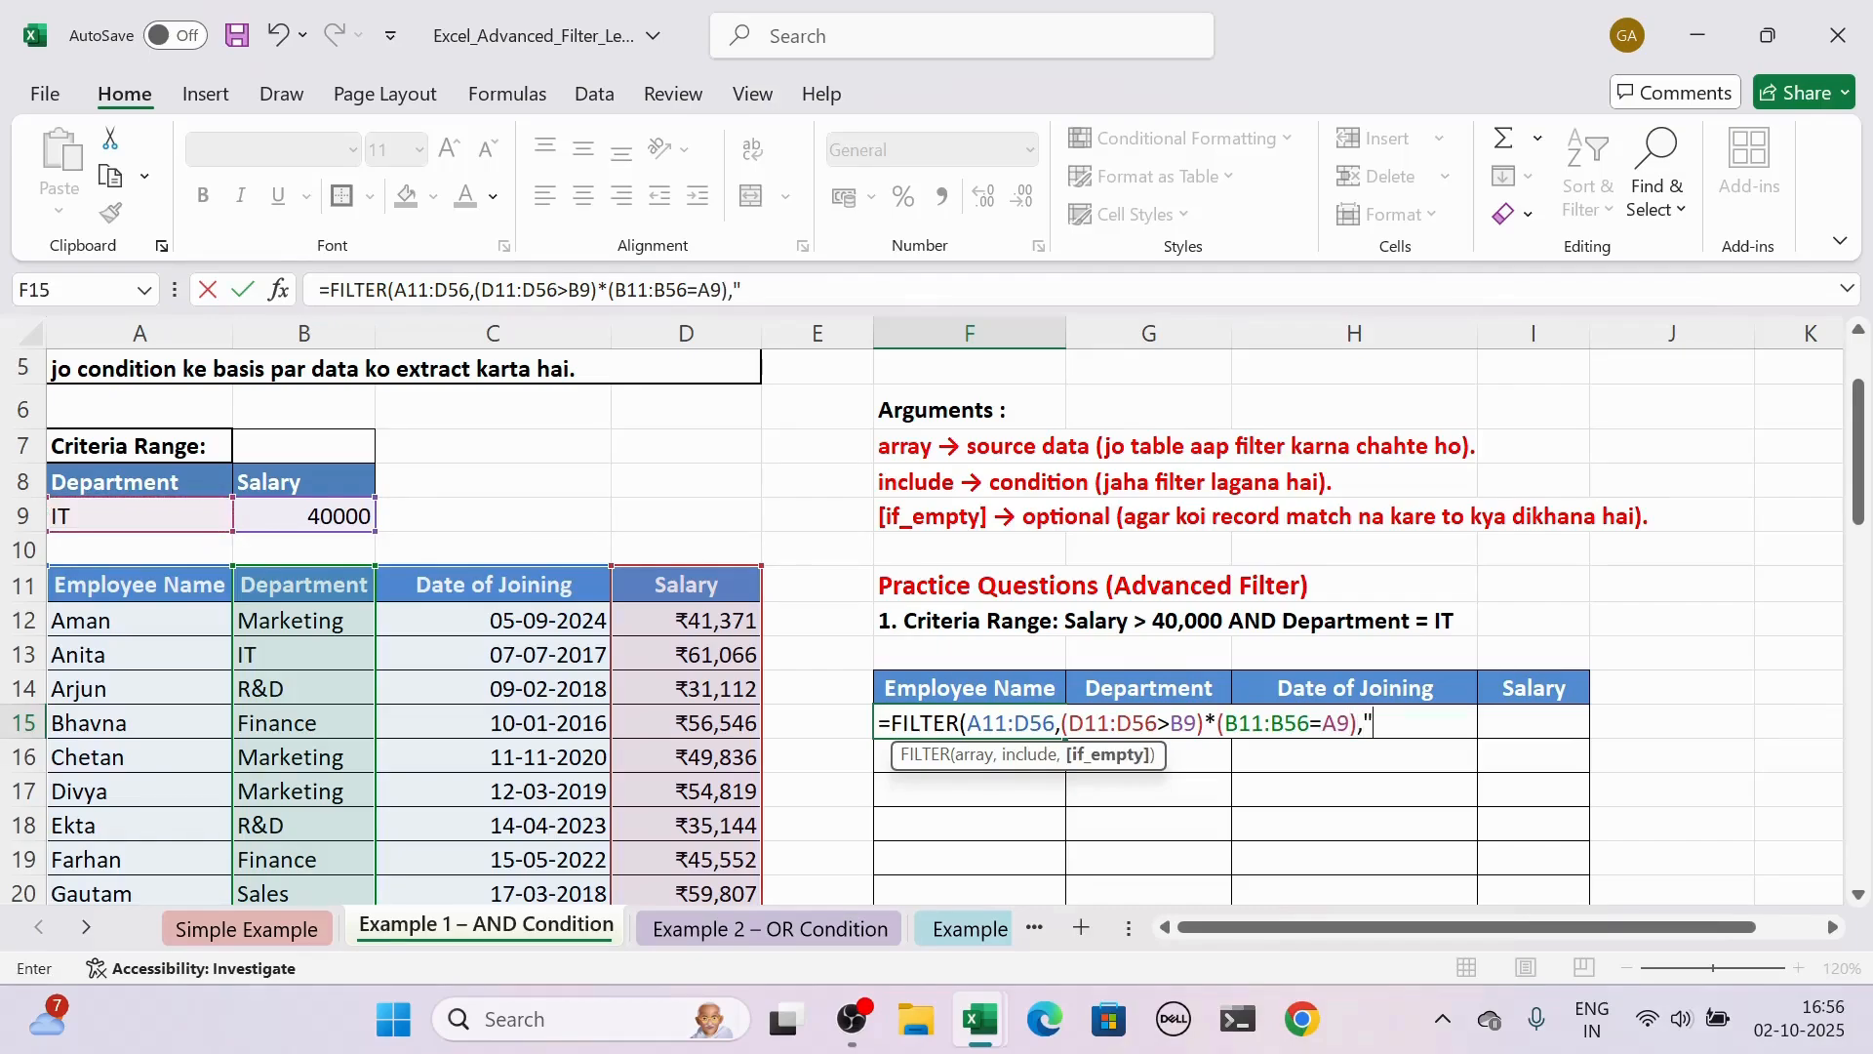
Step: Add "Not Found" as the if_empty argument of the F15 formula, close it and commit it
type("\"Not Found")
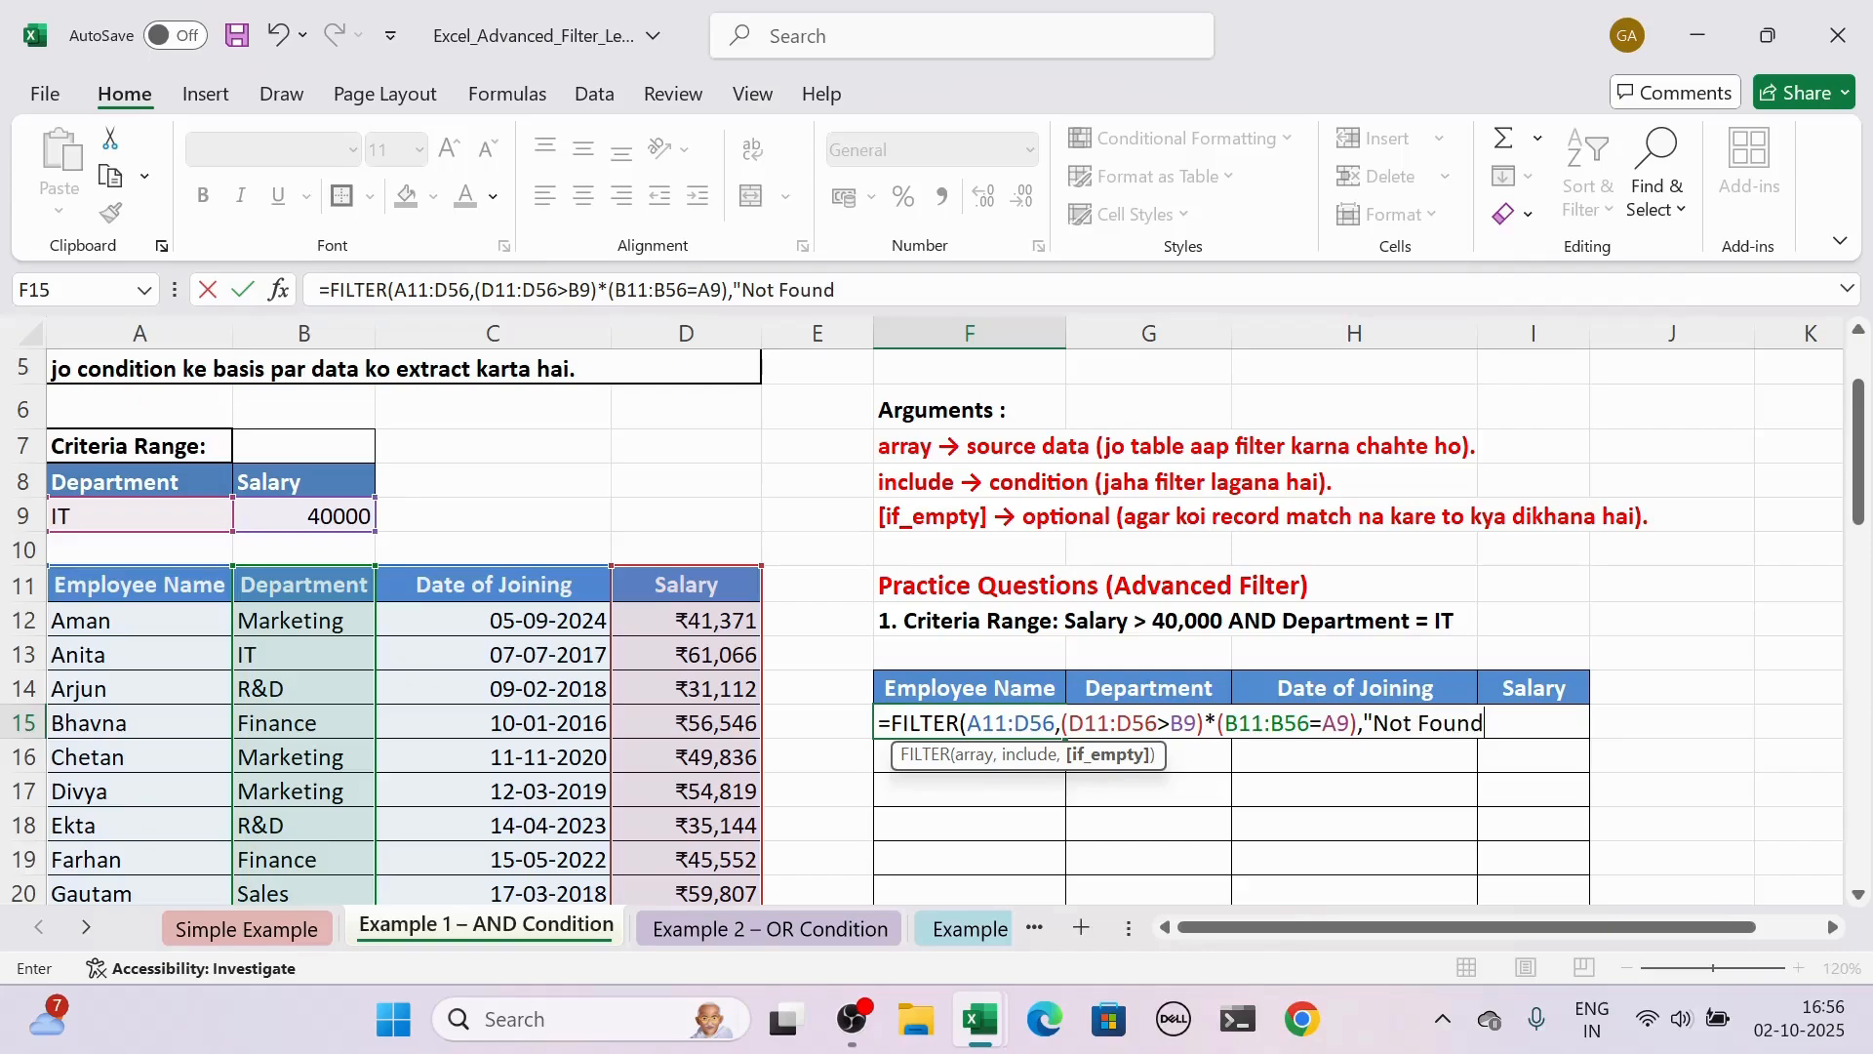
type("\")")
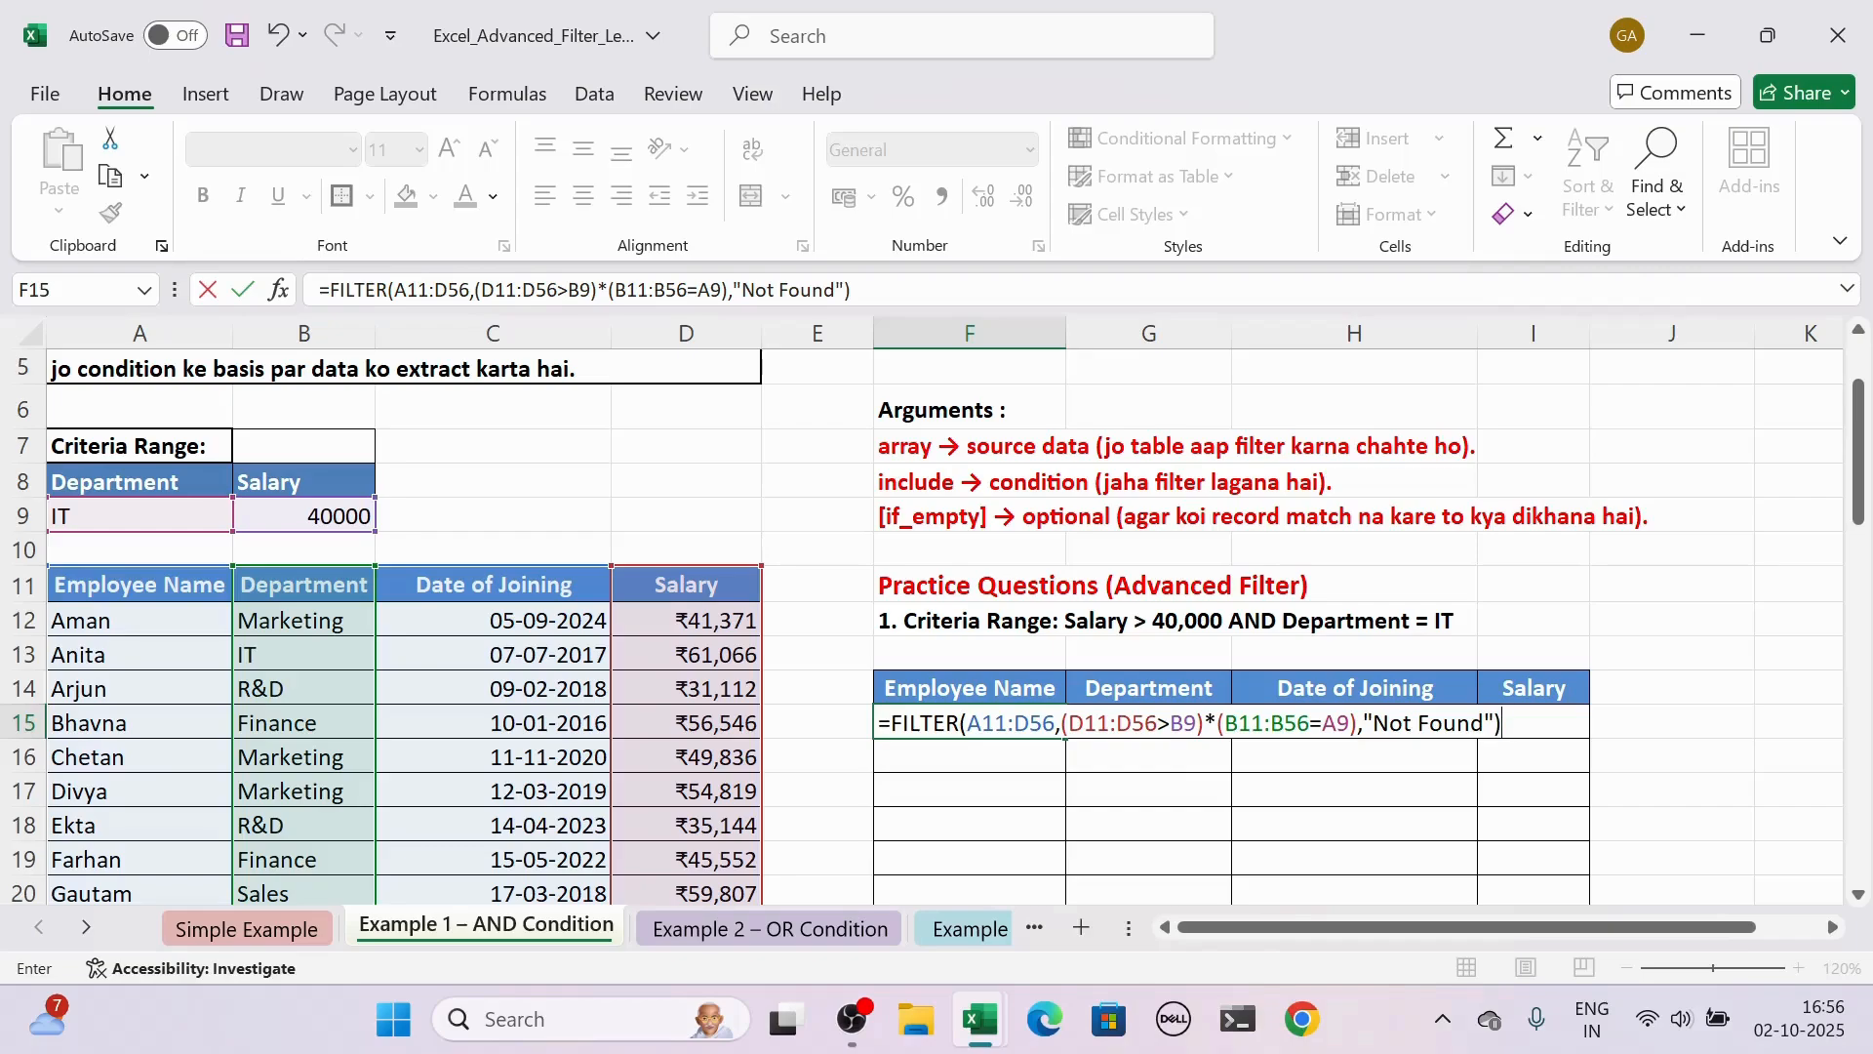
key("Return")
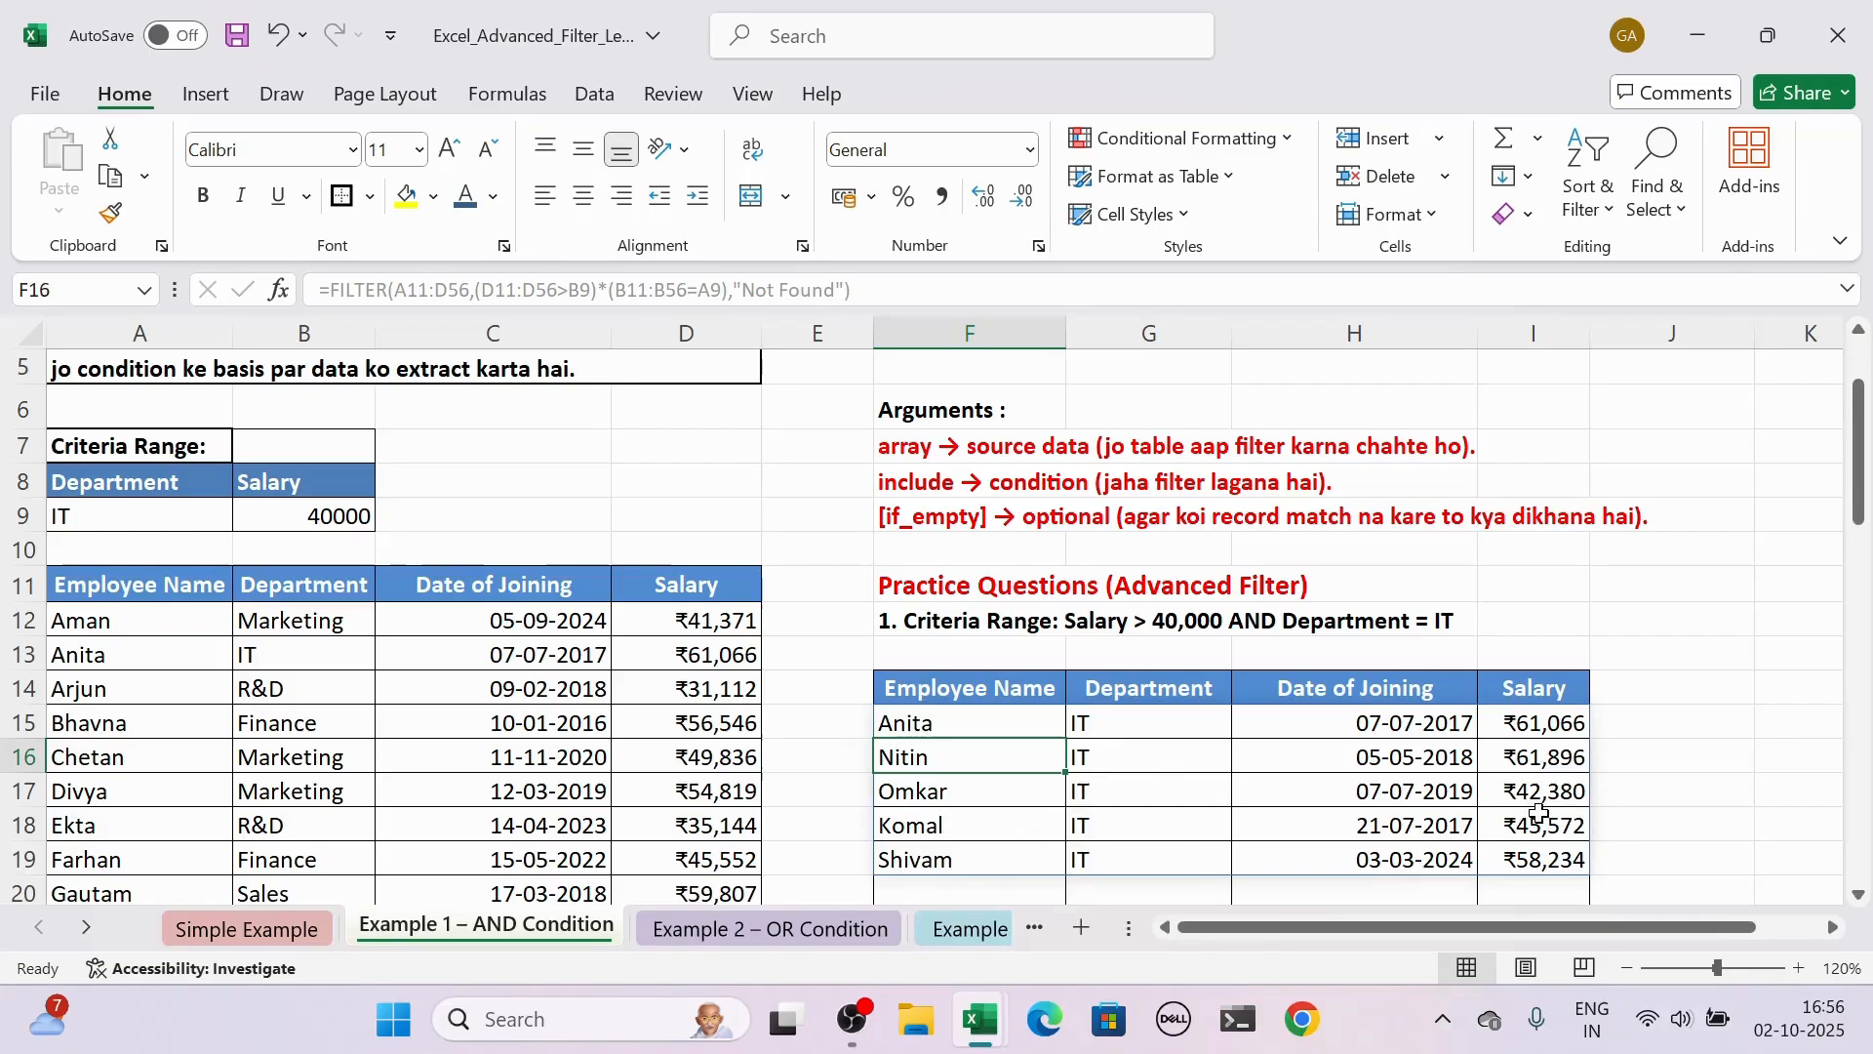
Step: Change the Salary criterion in cell B9 to 50000
left_click(336, 520)
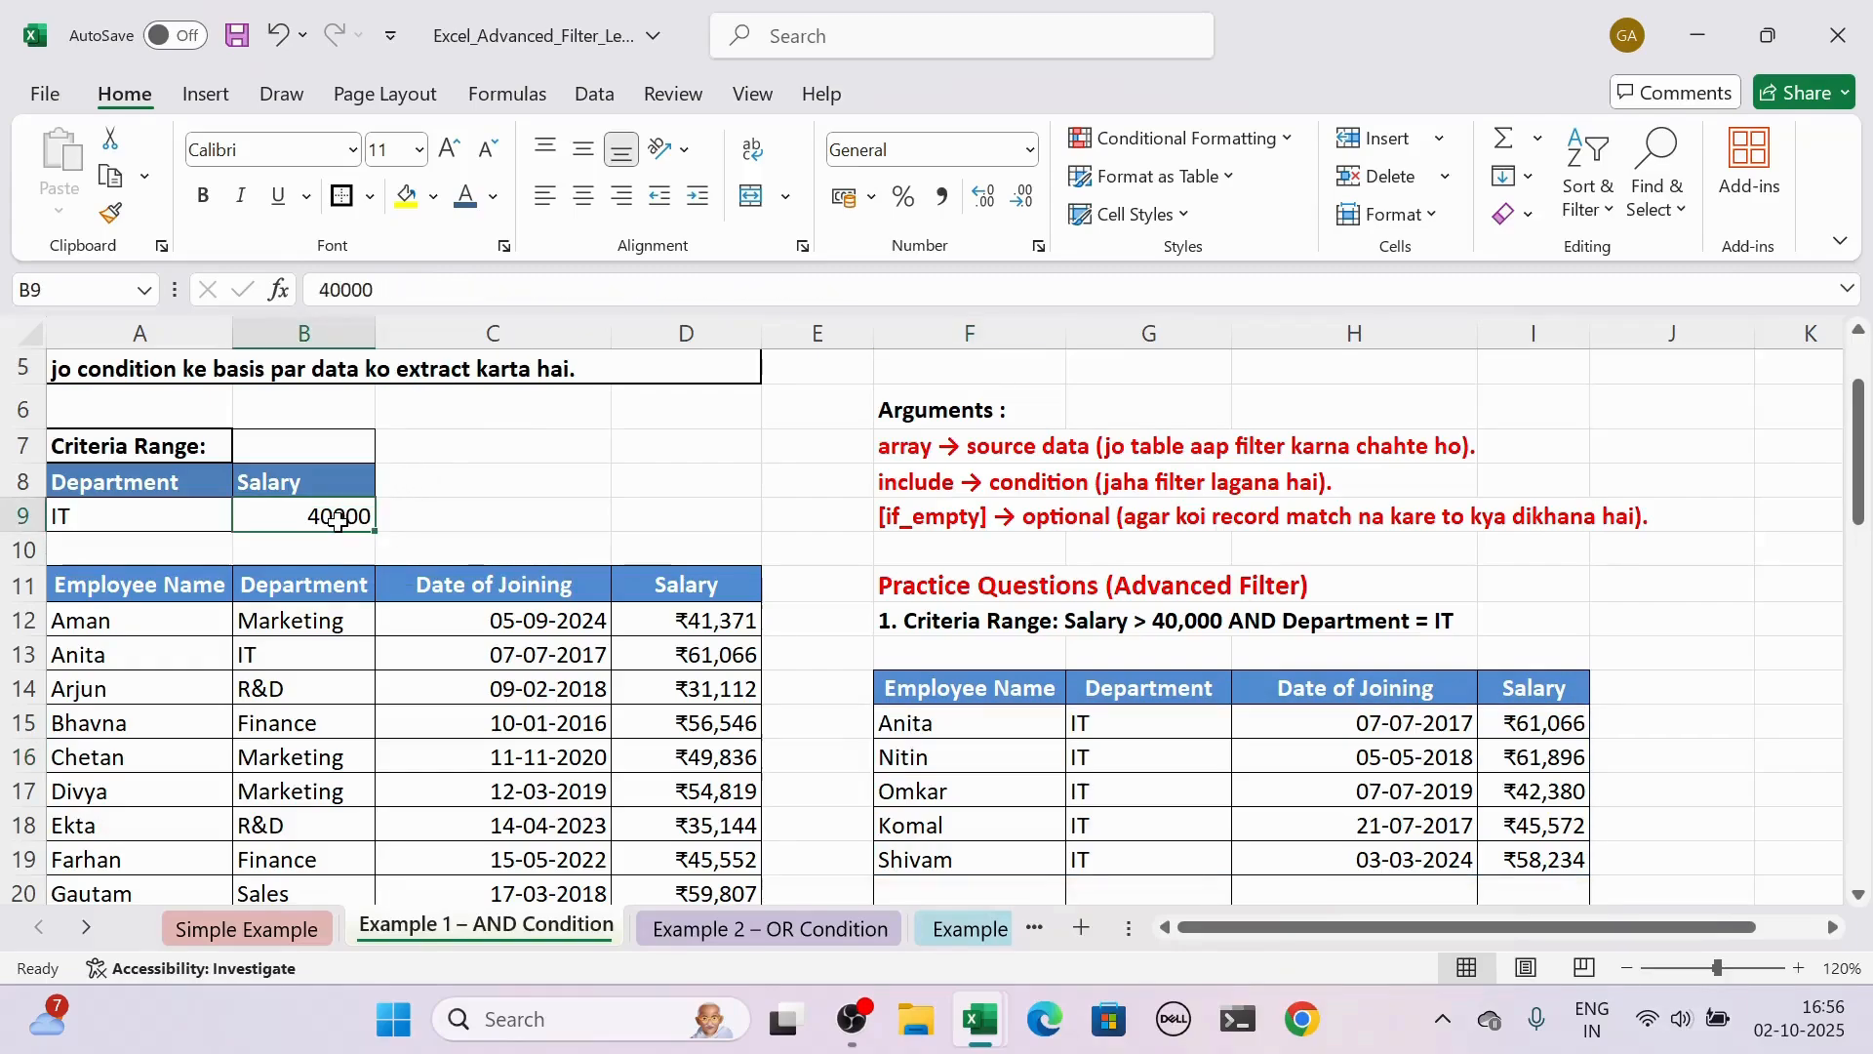
key("BackSpace")
type("50000")
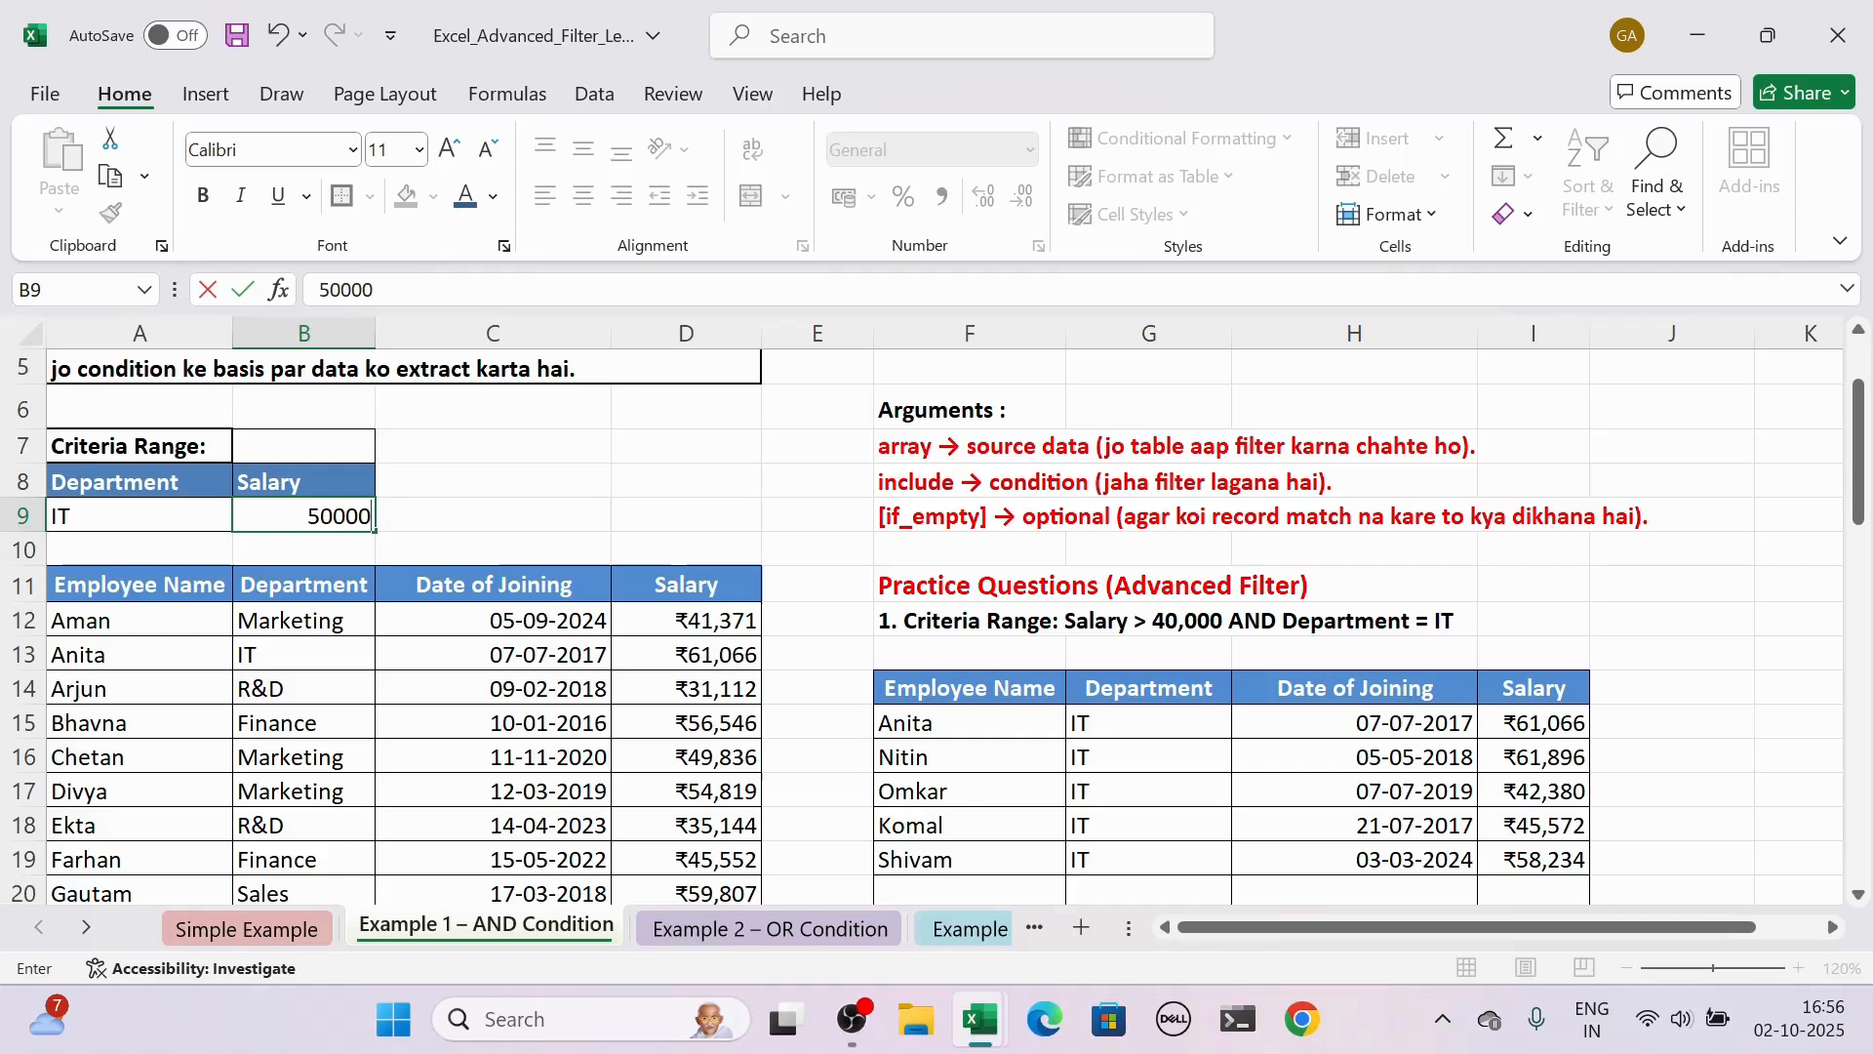
key("Return")
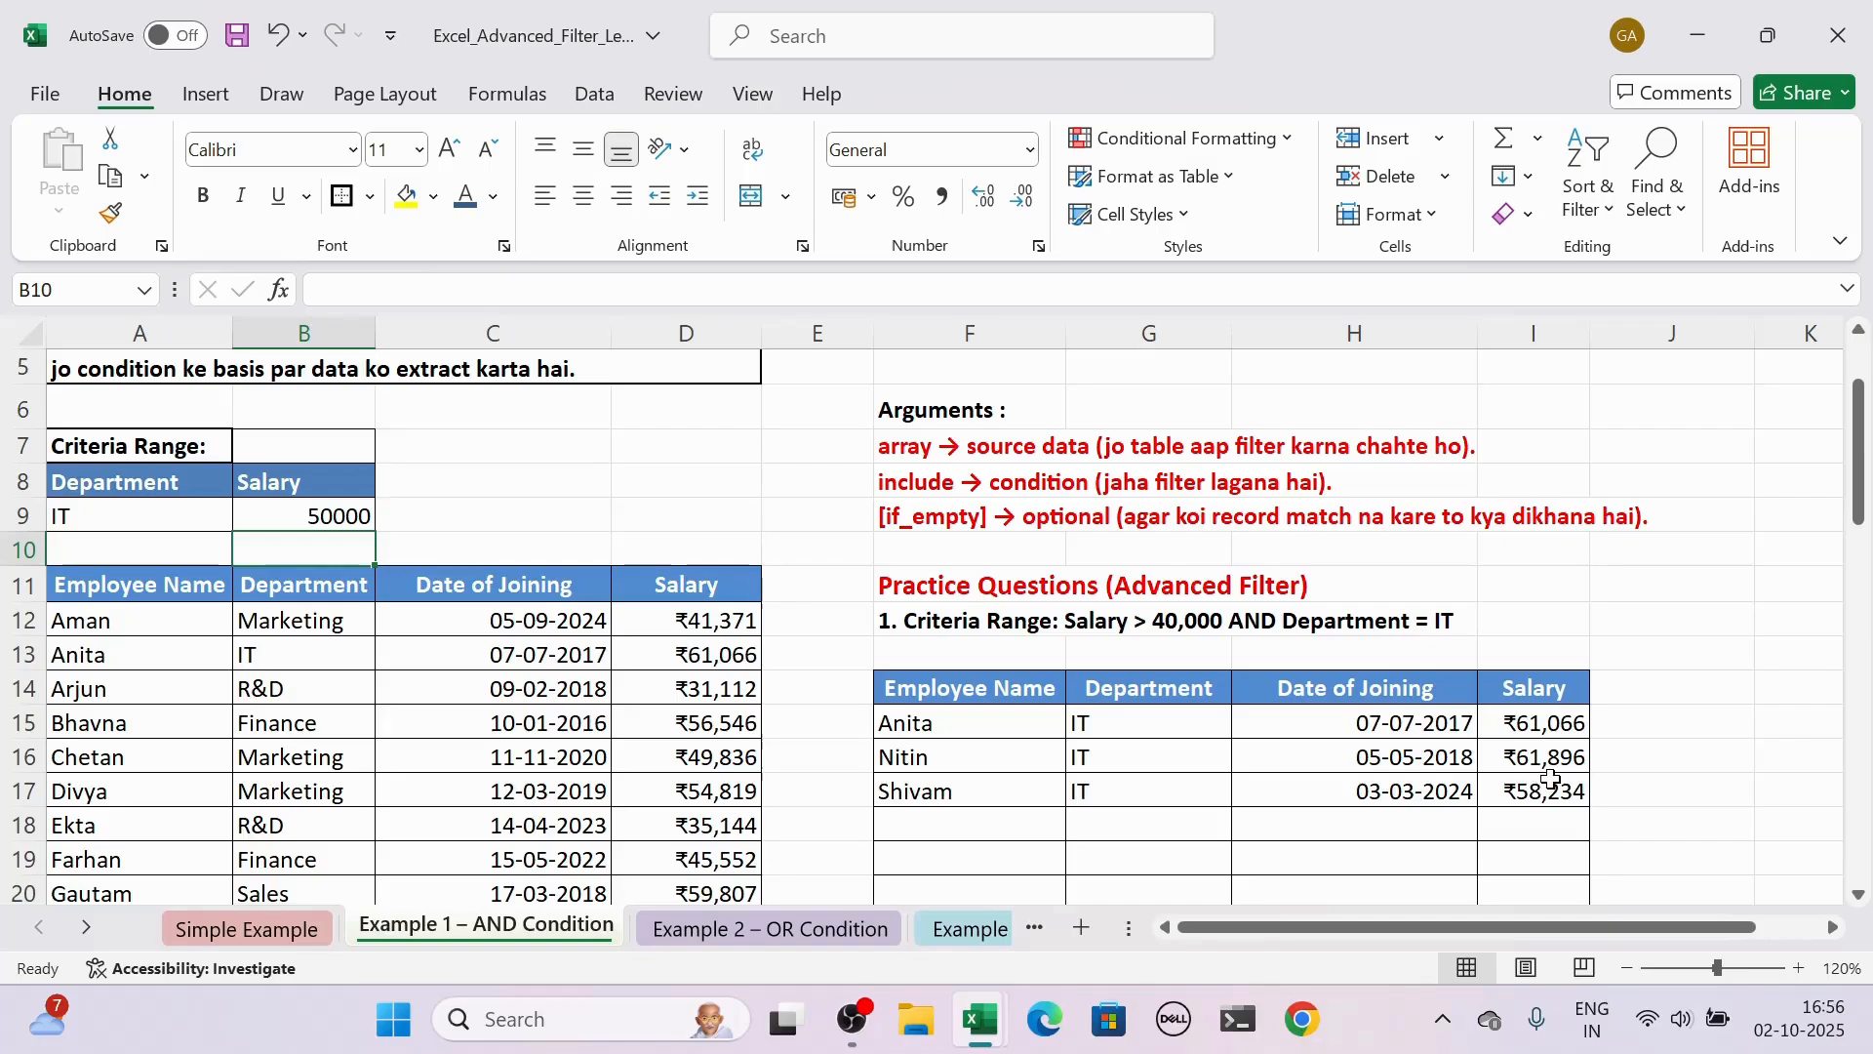
Step: On the Example 2 – OR Condition sheet, start a FILTER formula in F9 with the source table A8:D53 as its array
left_click(804, 925)
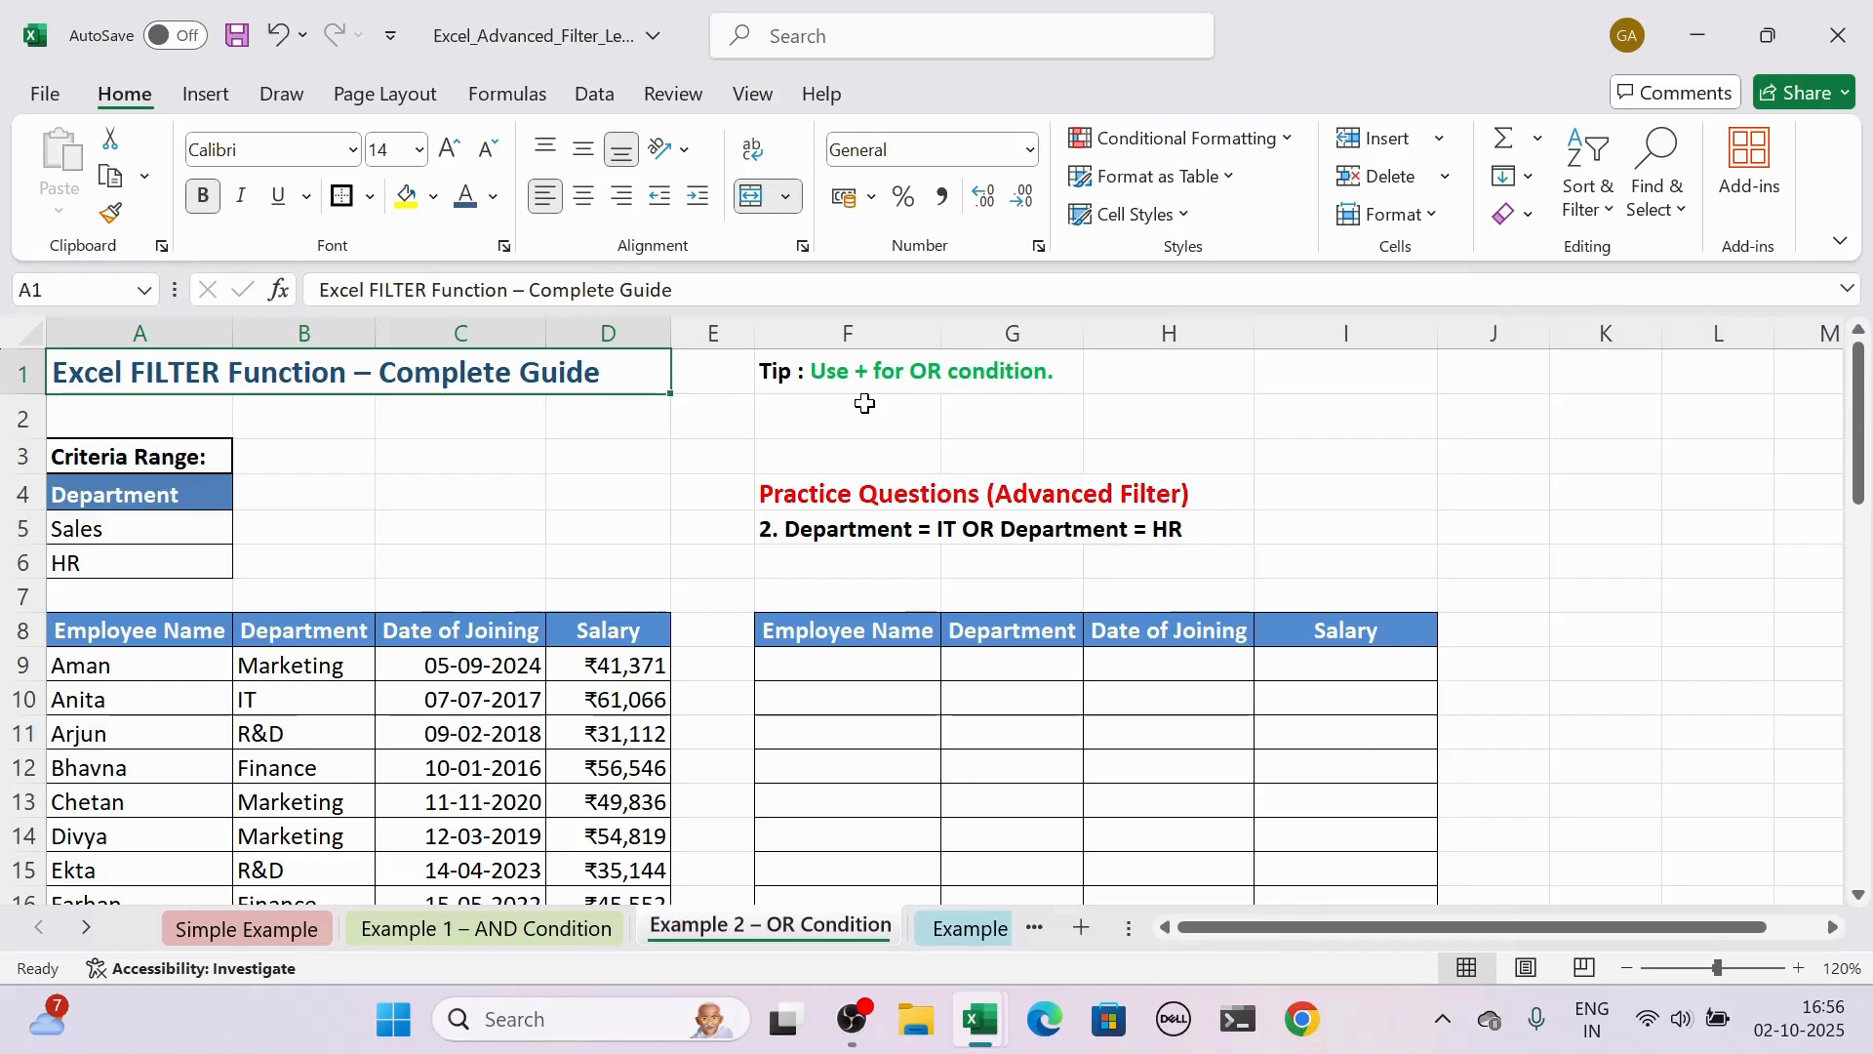
left_click(810, 659)
type("=")
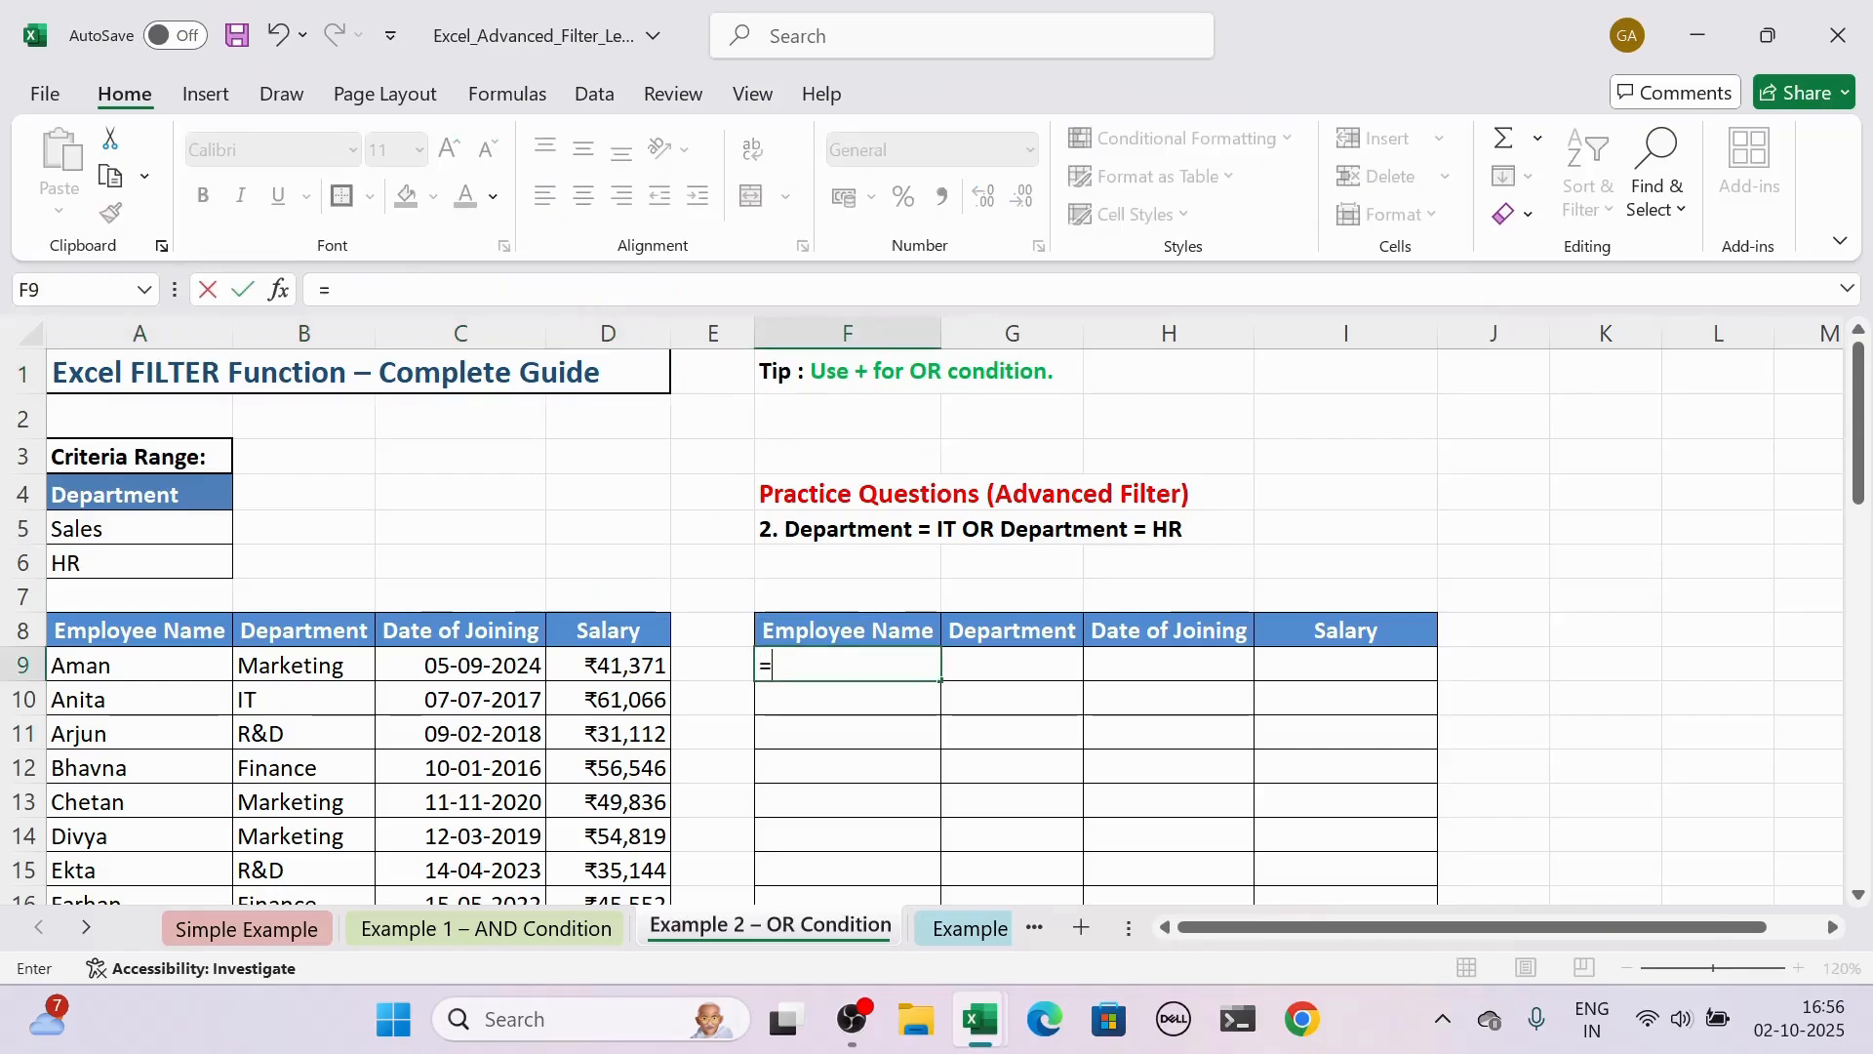
type("Filte")
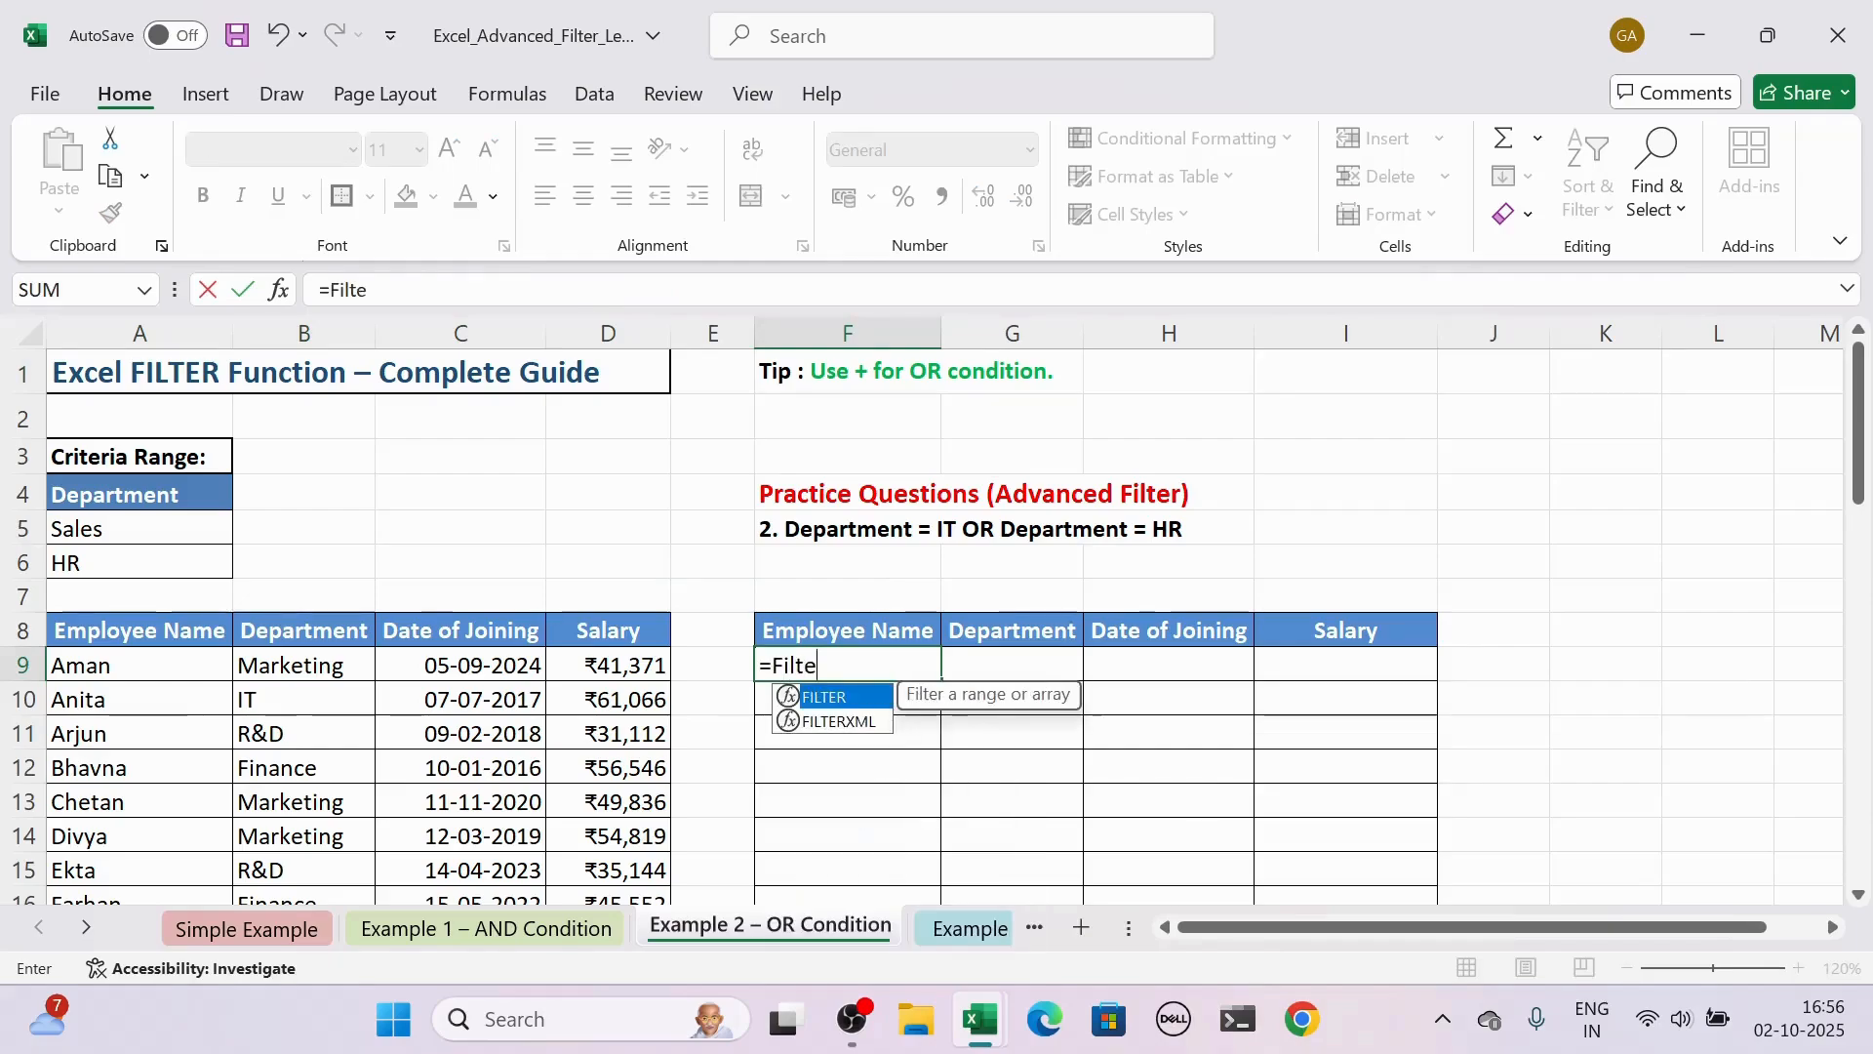
type("r")
key("Tab")
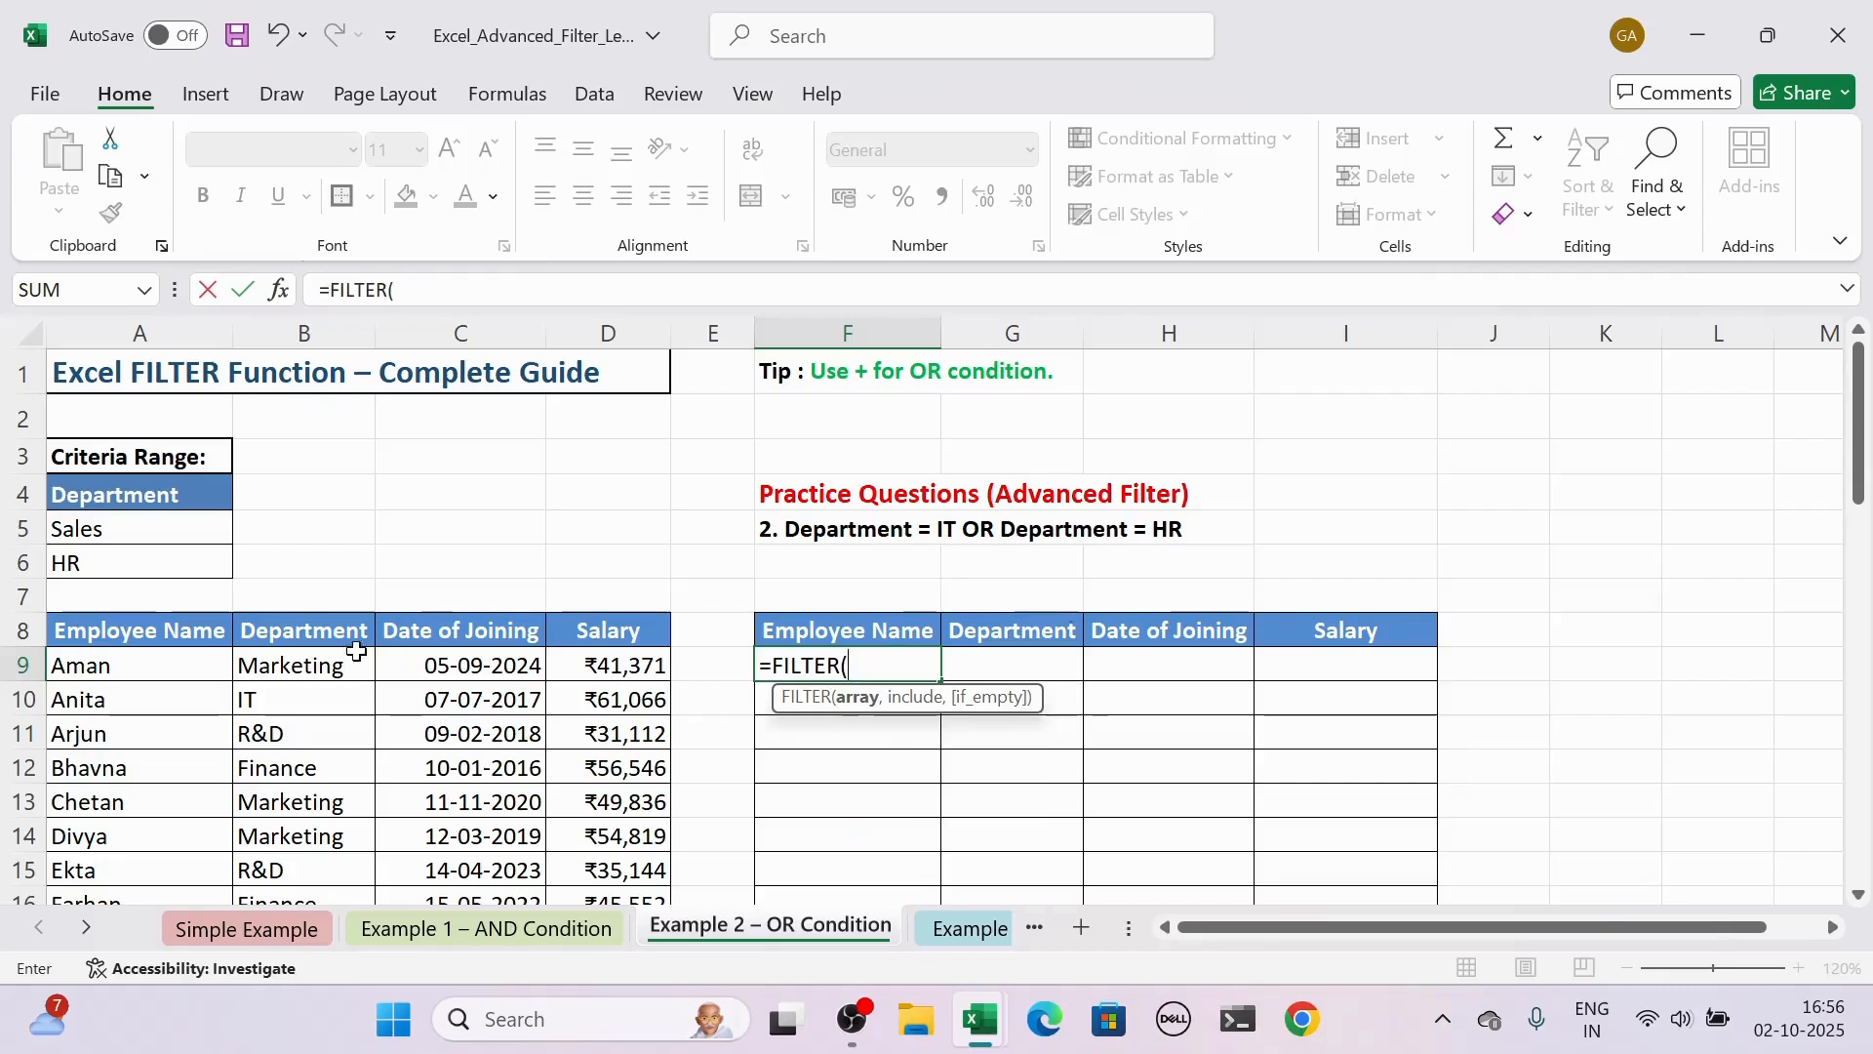
left_click(216, 632)
left_click_drag(216, 631, 663, 636)
key("ctrl+shift+Down")
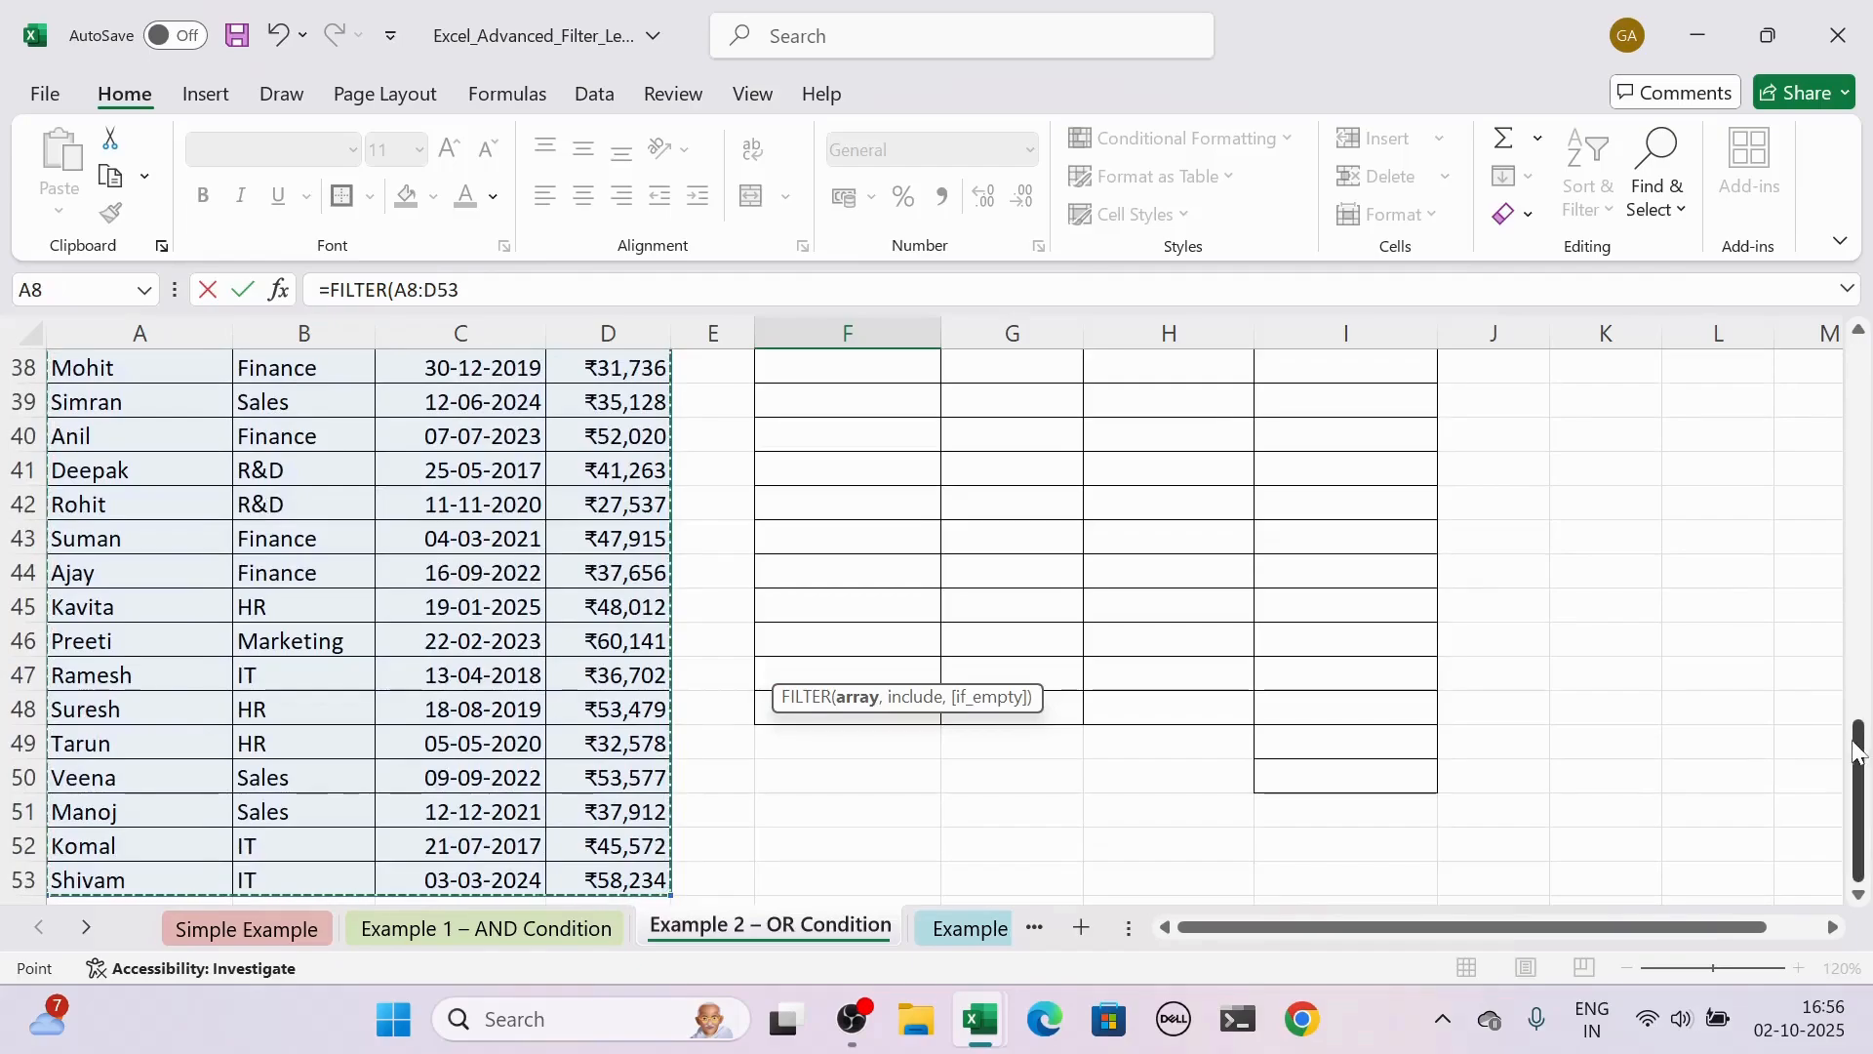
left_click_drag(1860, 749, 1862, 378)
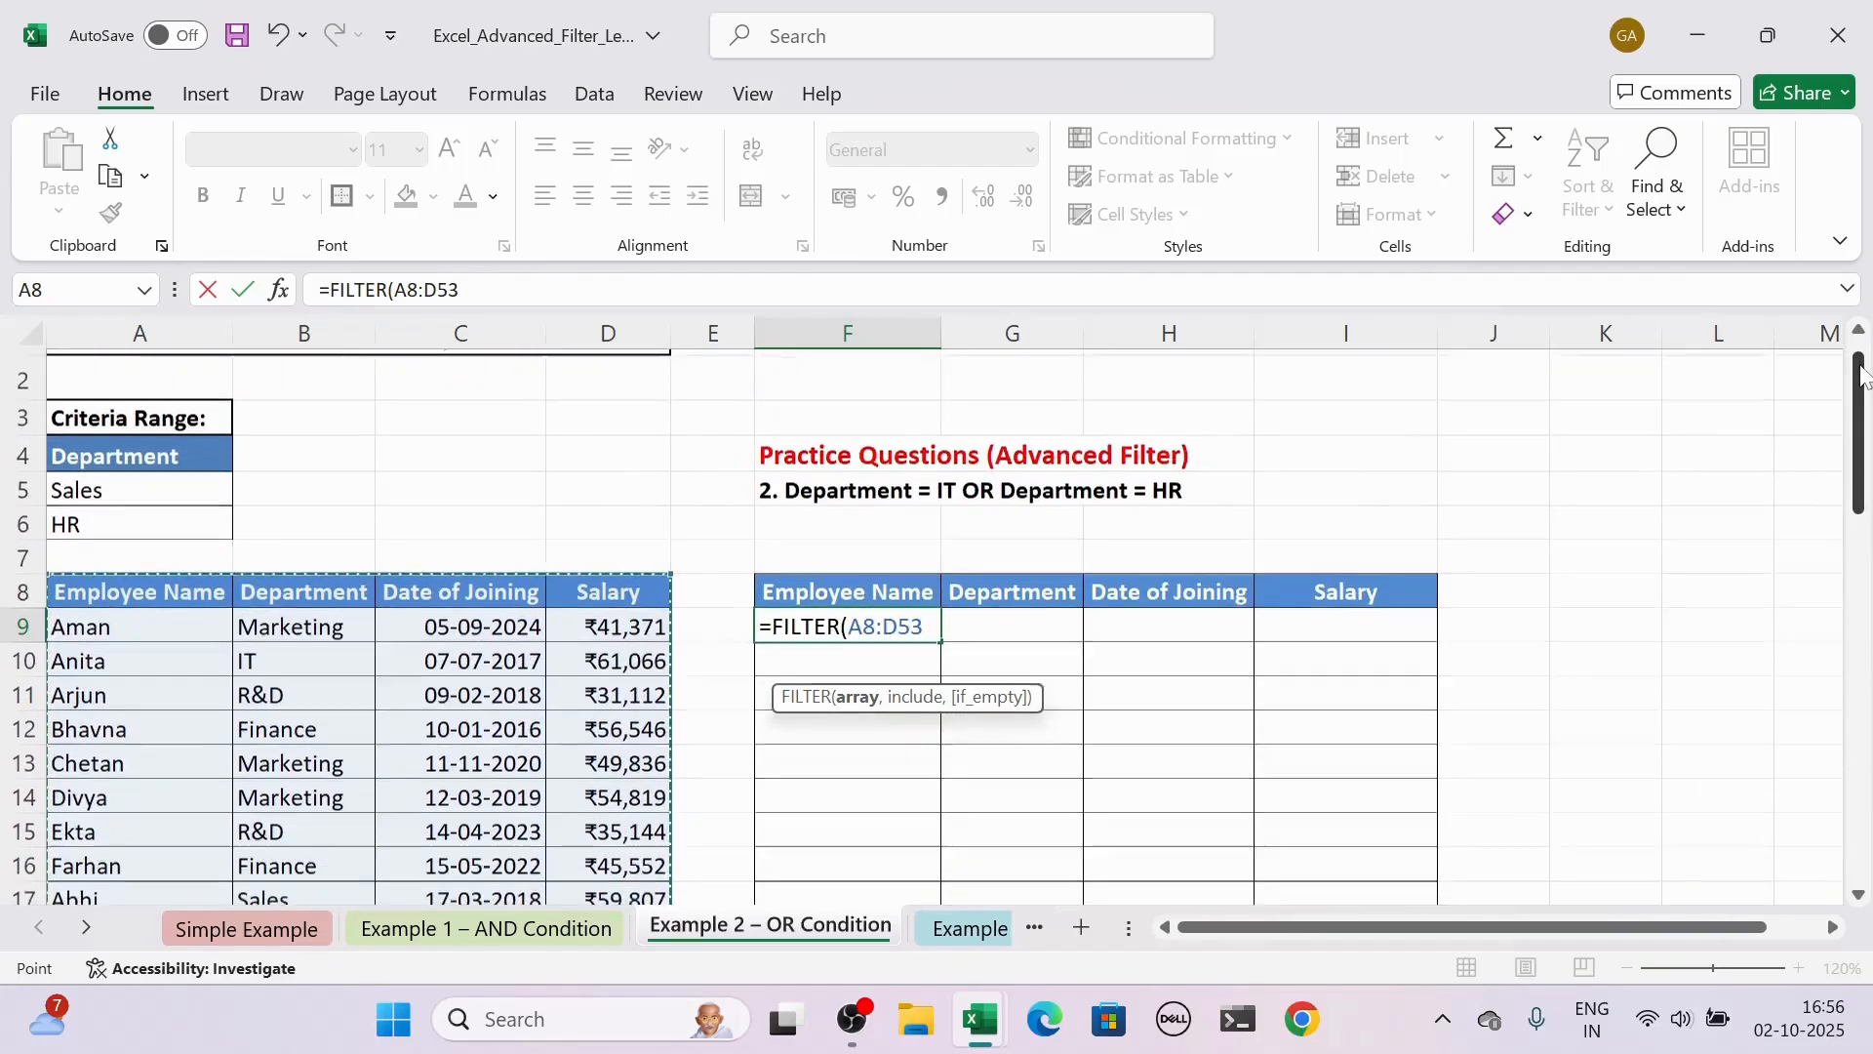
type(",")
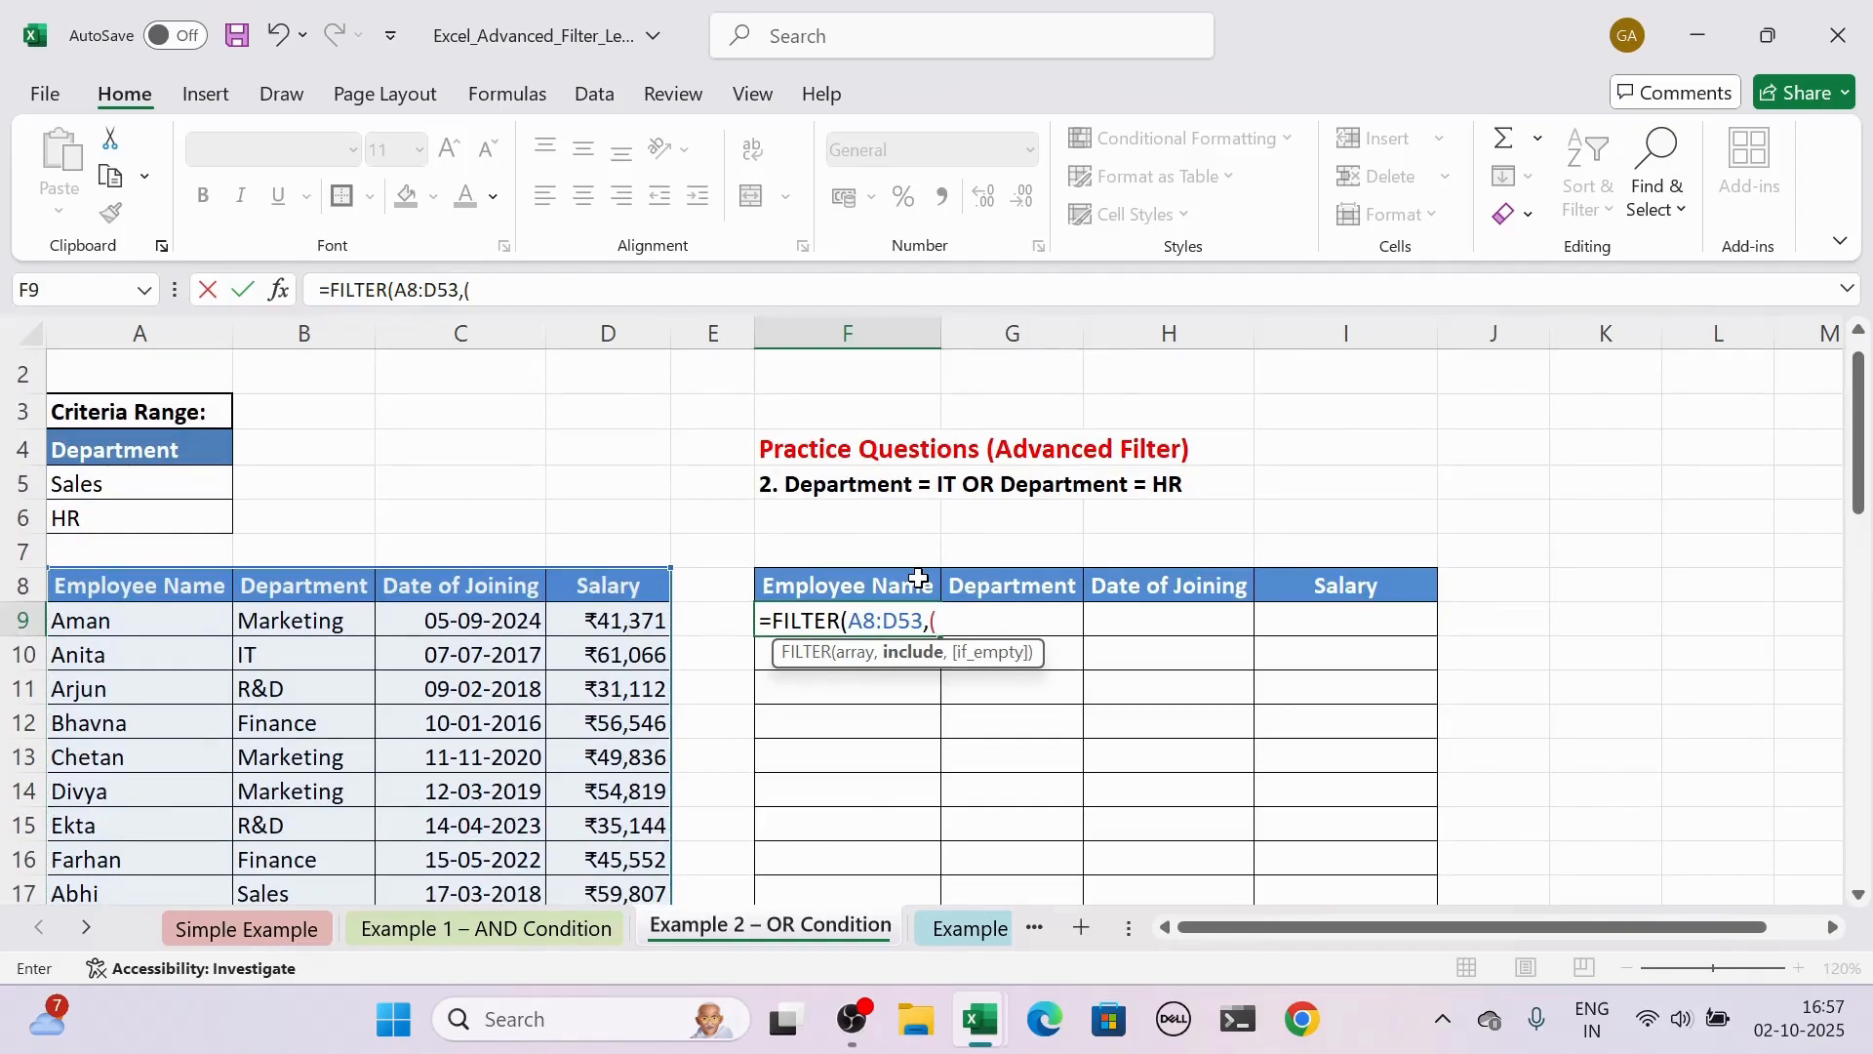
Step: Enter the bracketed department condition (B8:B53=A5) as the first include criterion of the F9 formula
type("(")
left_click(315, 589)
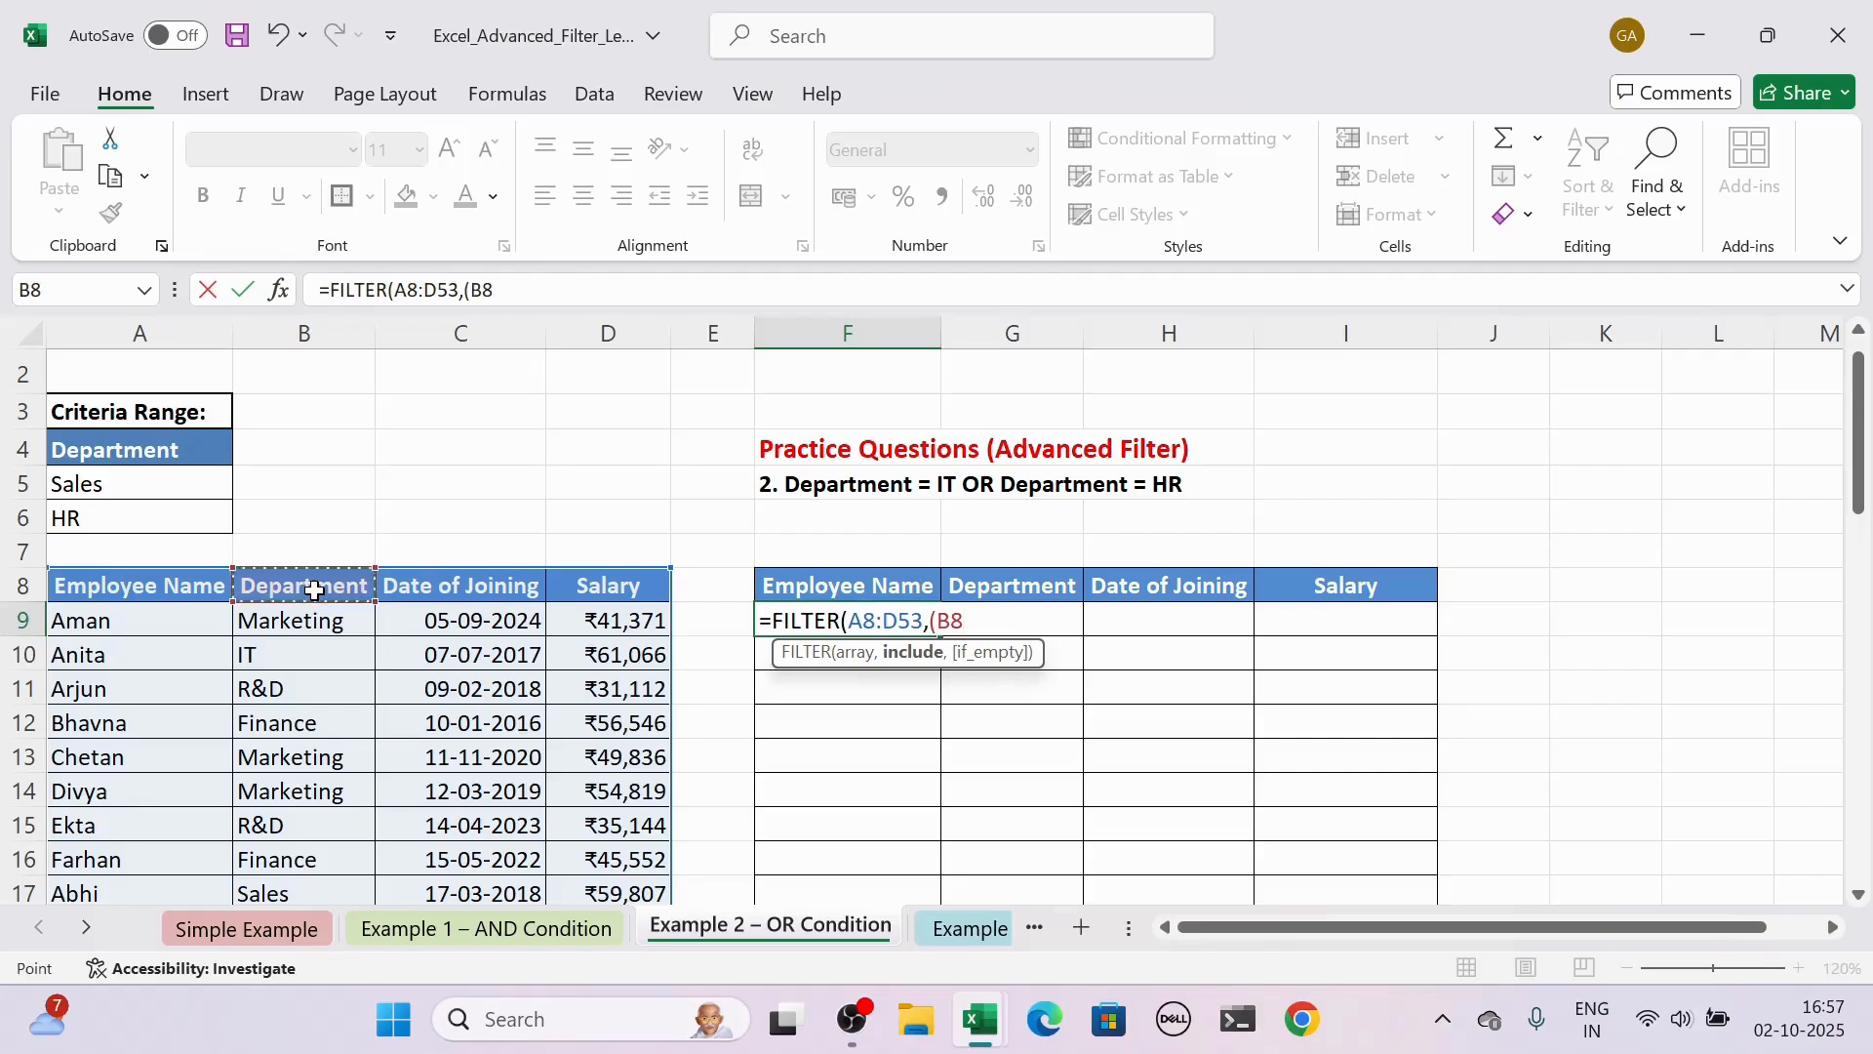
key("ctrl+shift+Down")
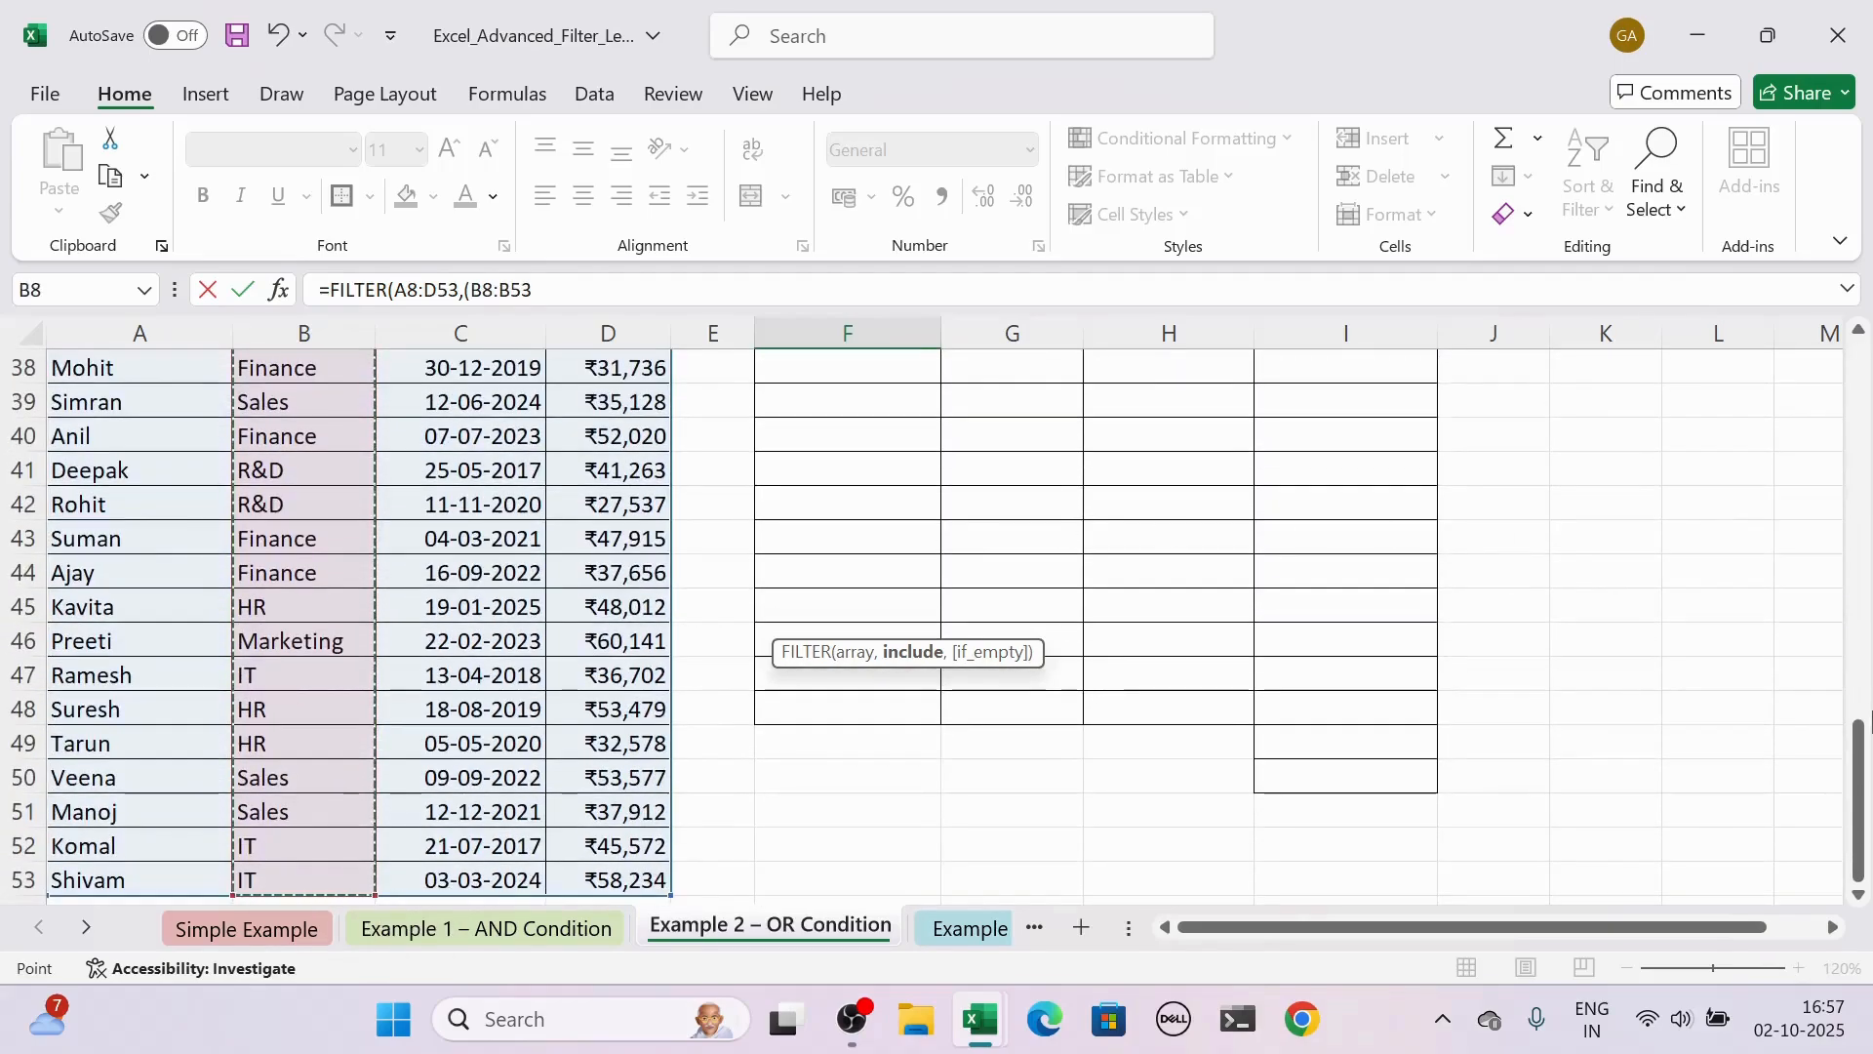
left_click_drag(1864, 771, 1861, 410)
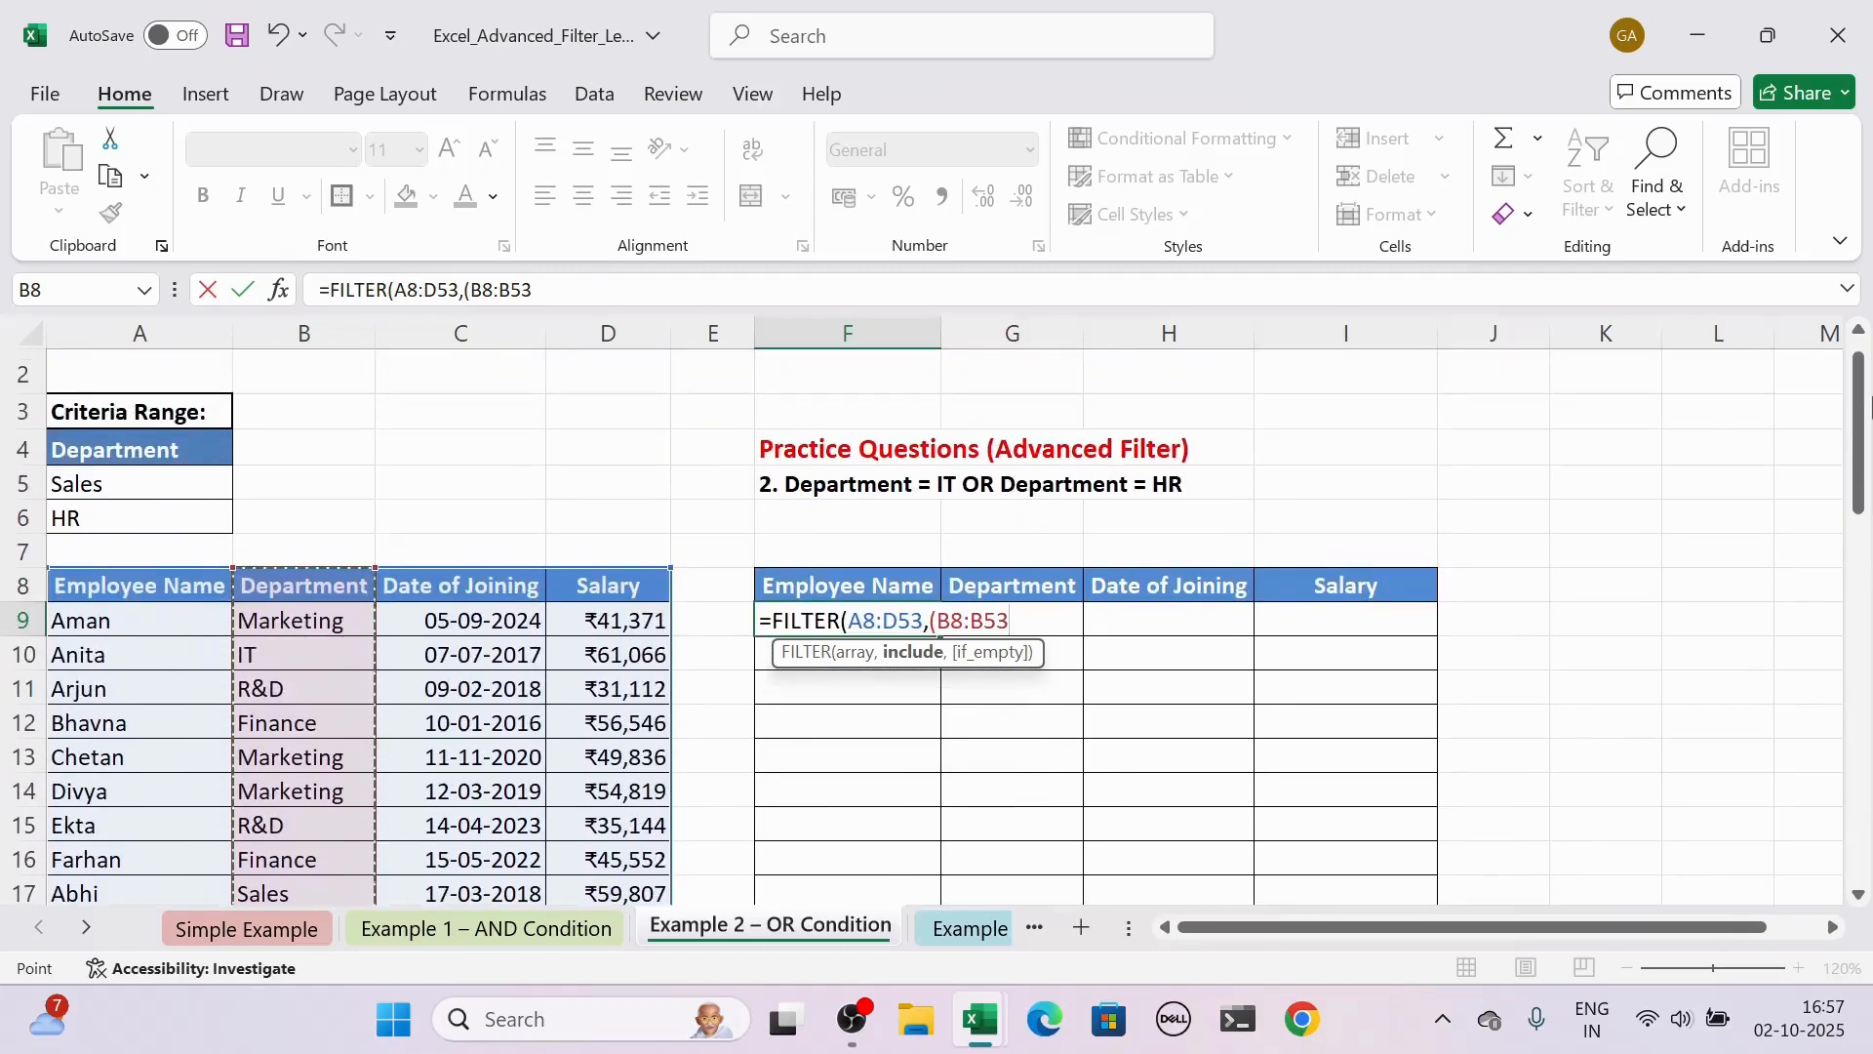
type("=")
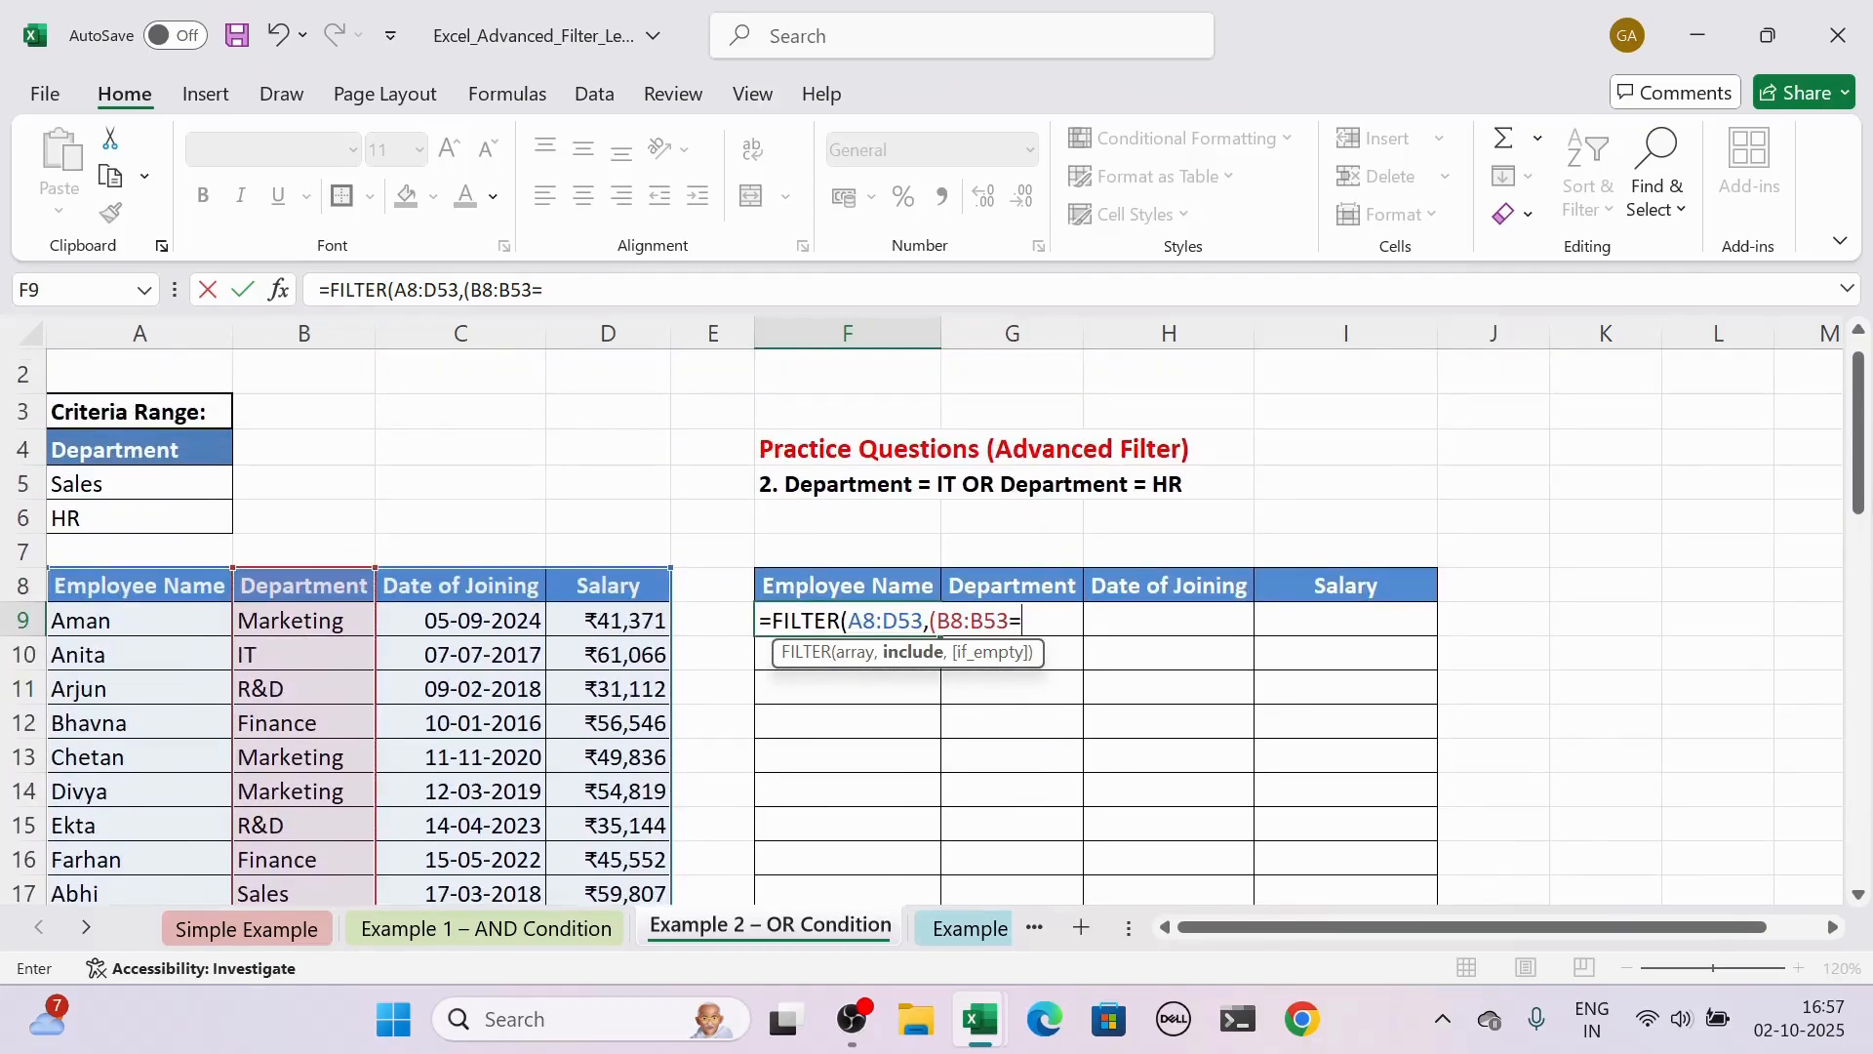
left_click(121, 481)
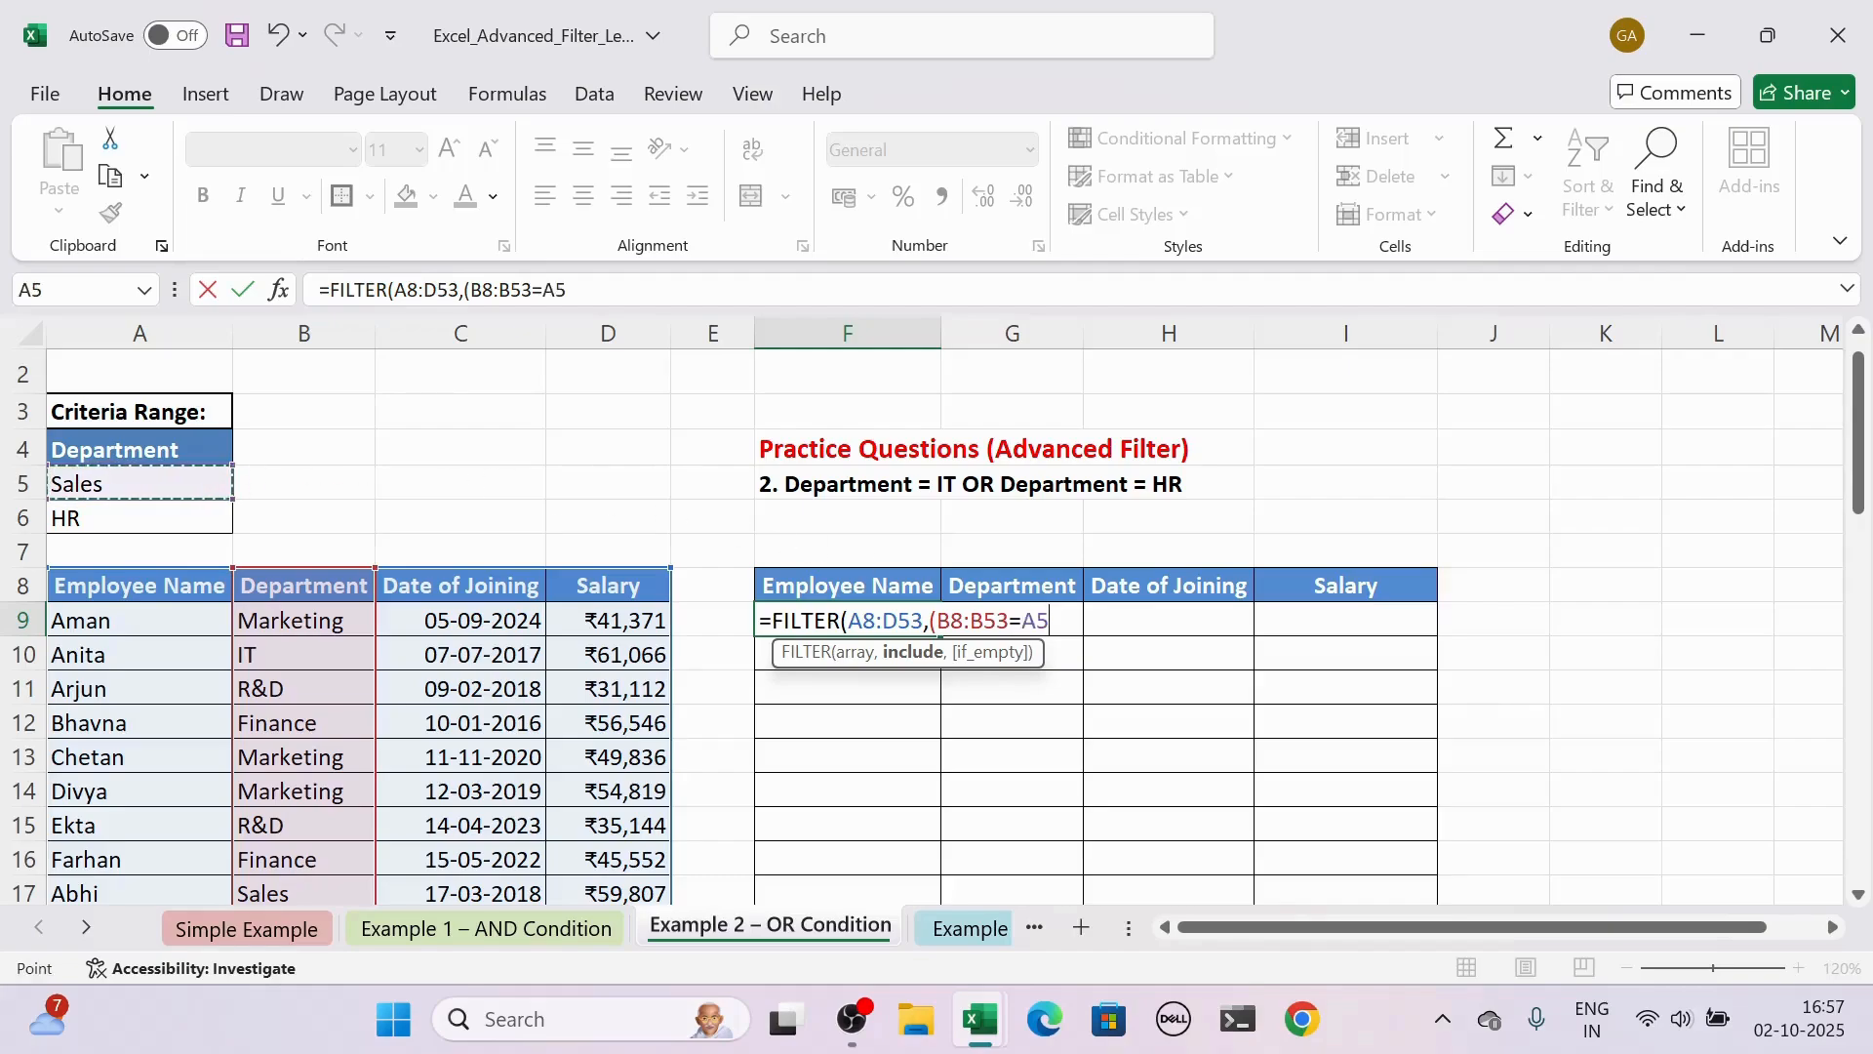
type(")")
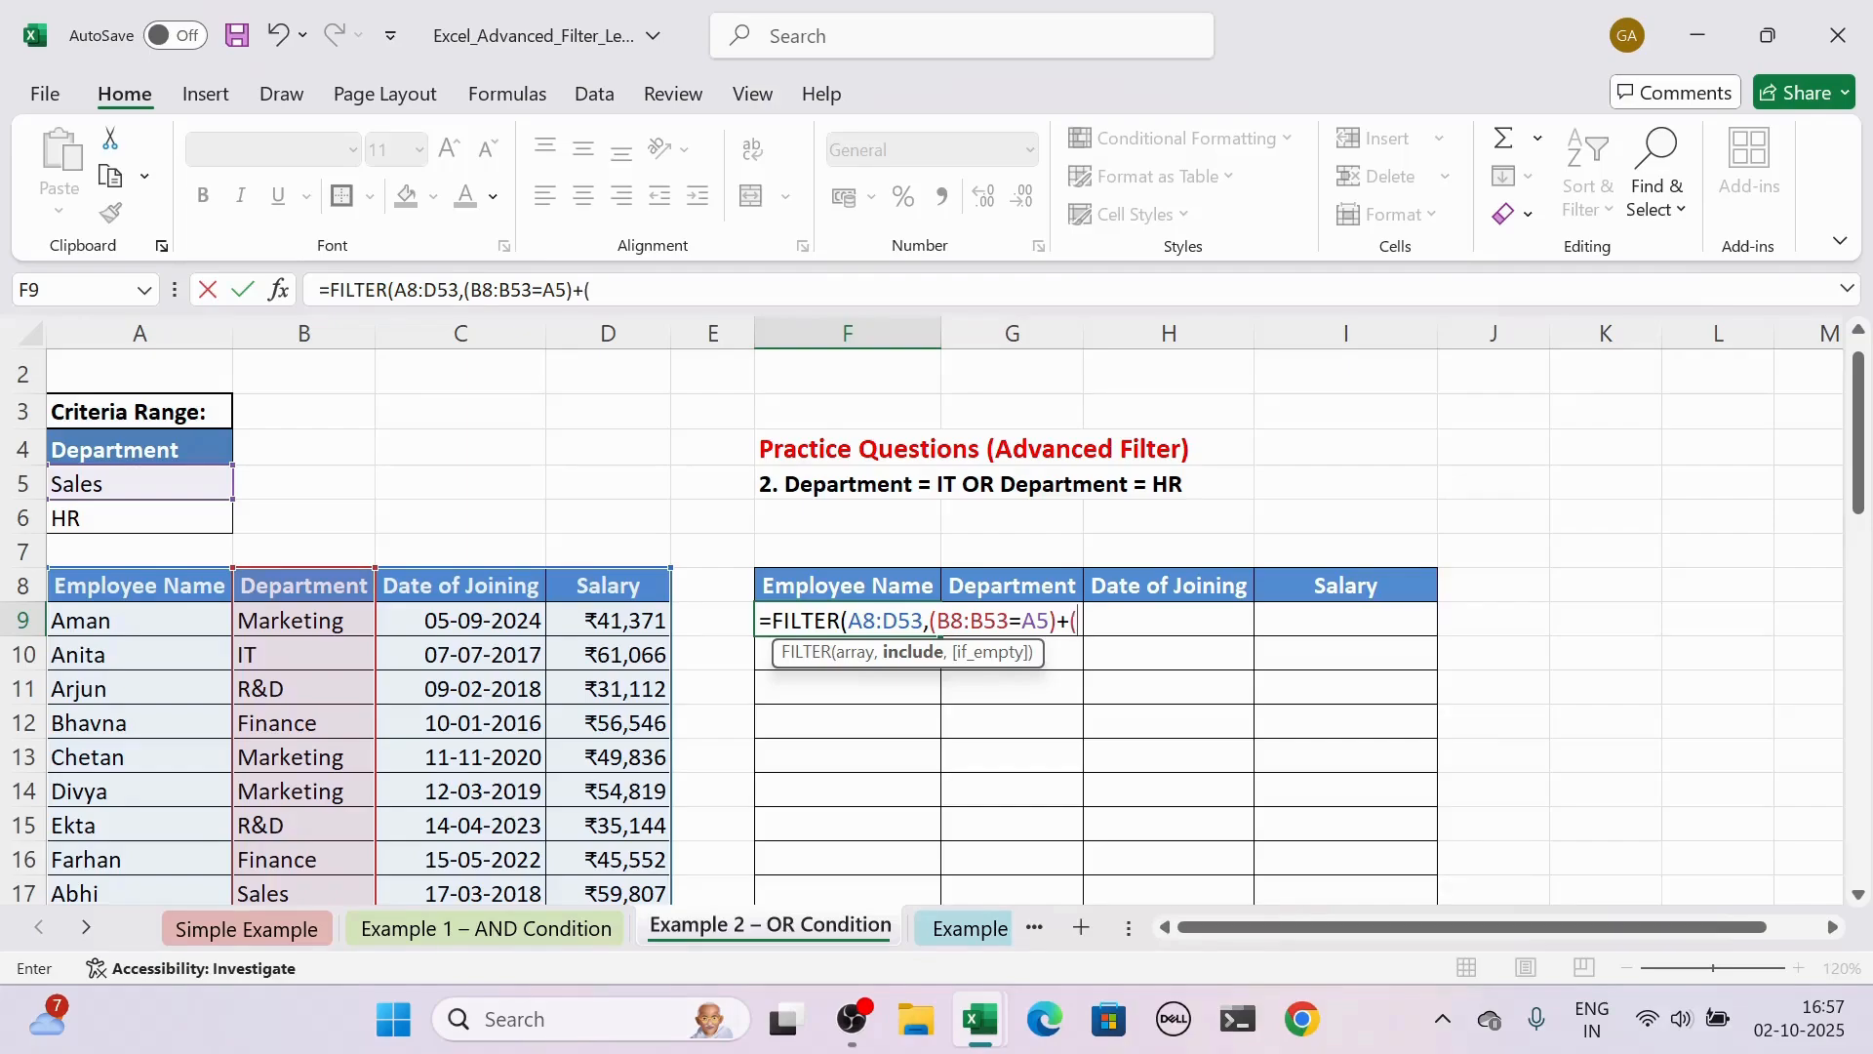
Step: Add the second department condition with a plus sign for OR, as +(B8:B53=A6), to the F9 formula
type("+(")
left_click(325, 583)
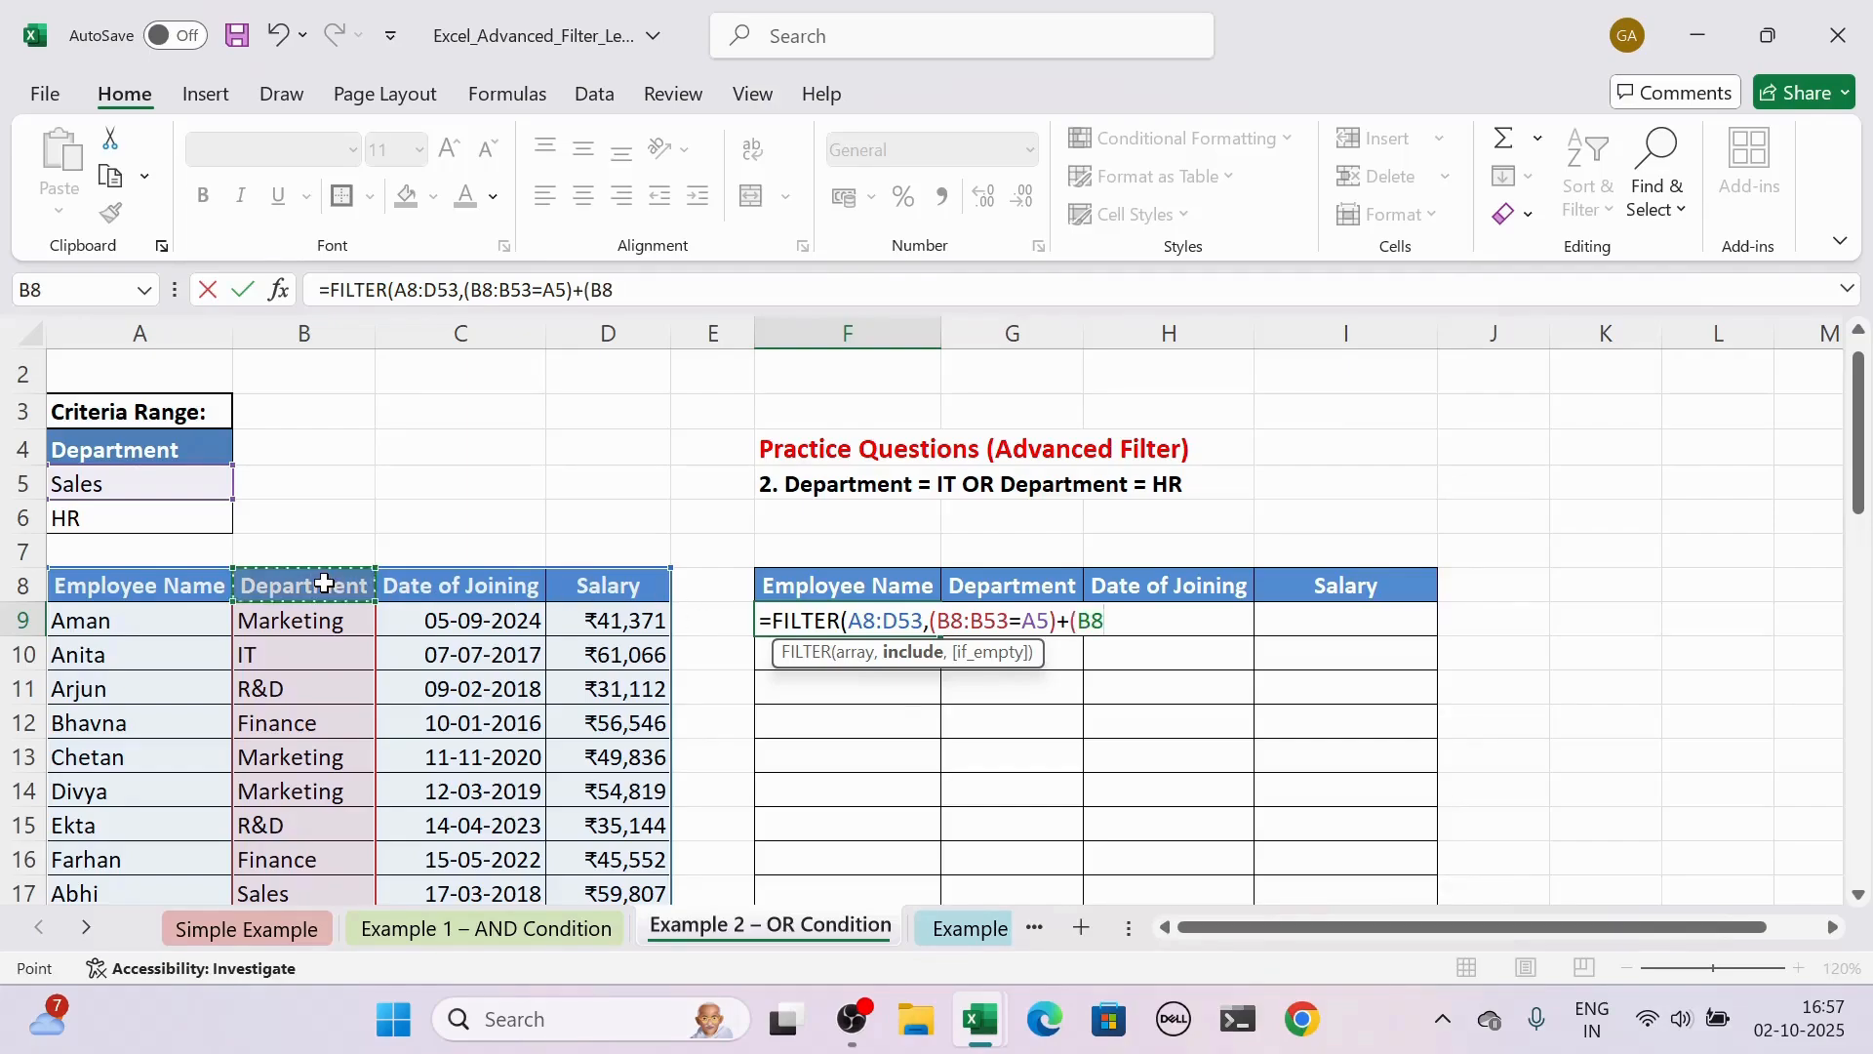
key("ctrl+shift+Down")
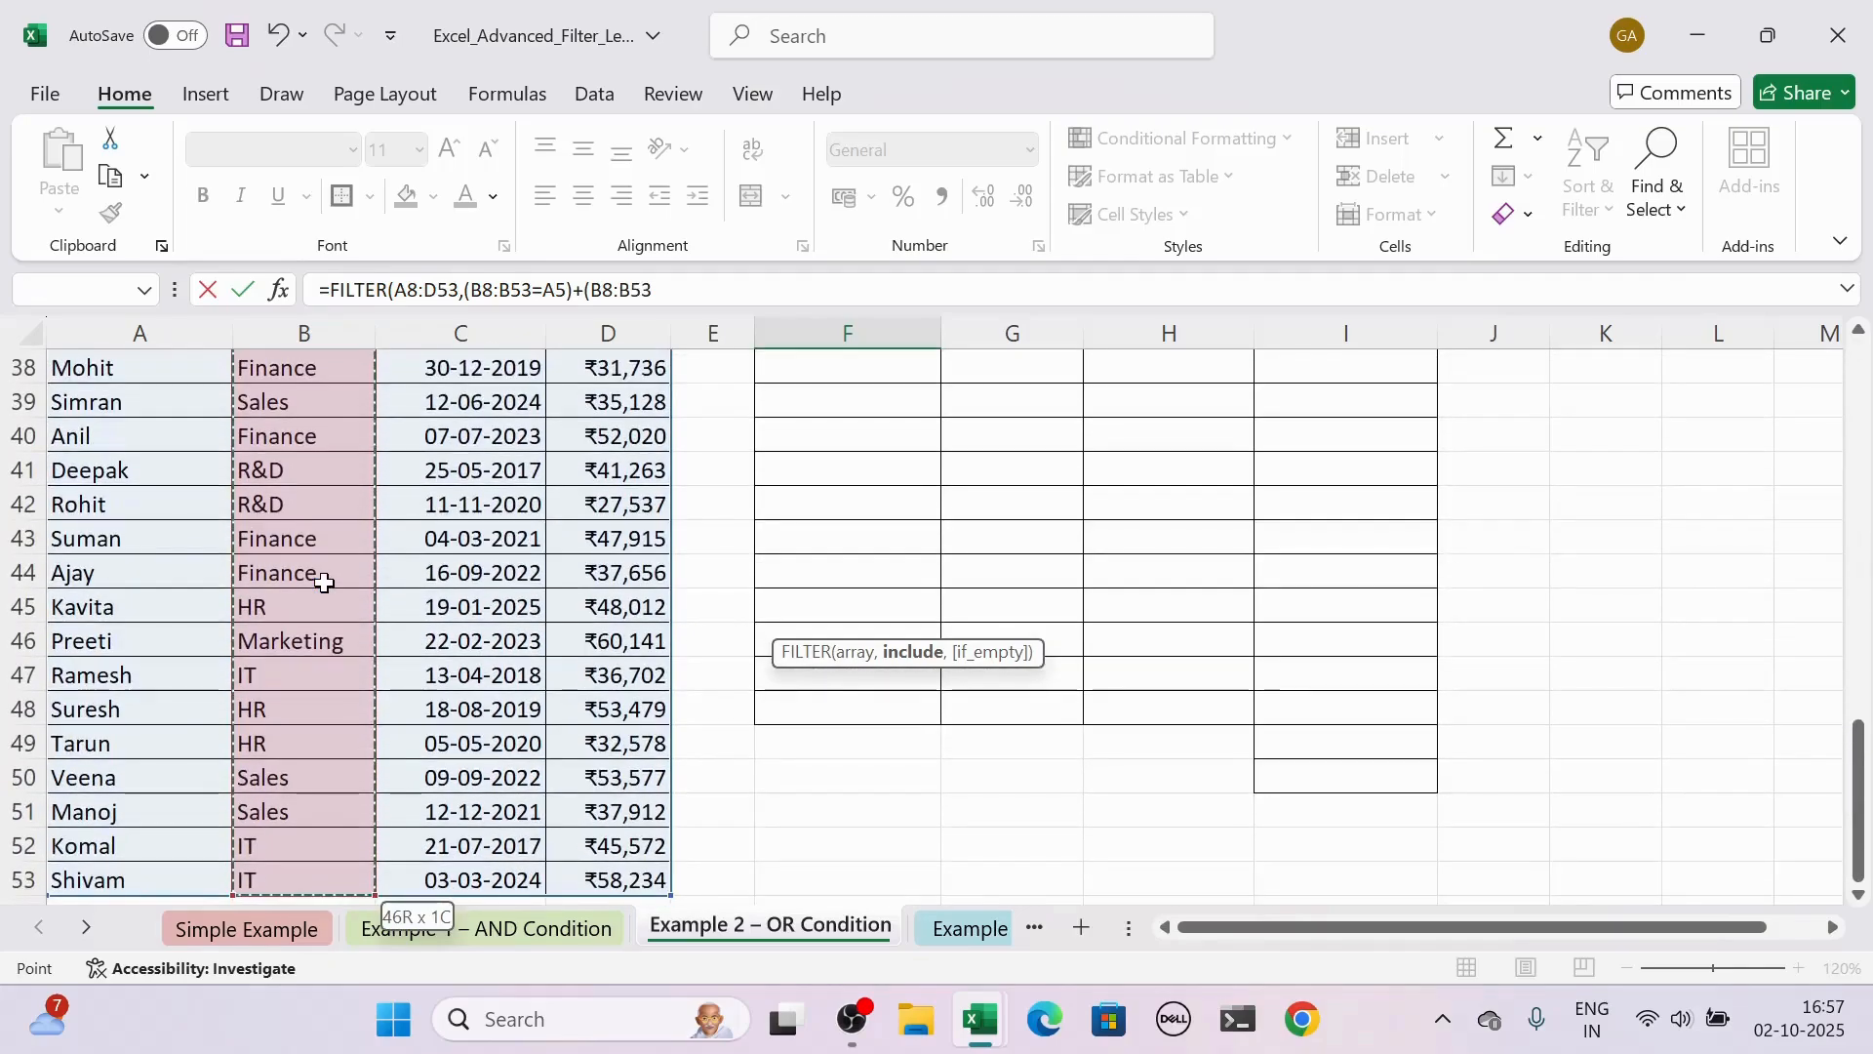
left_click_drag(1861, 806, 1861, 425)
type("=")
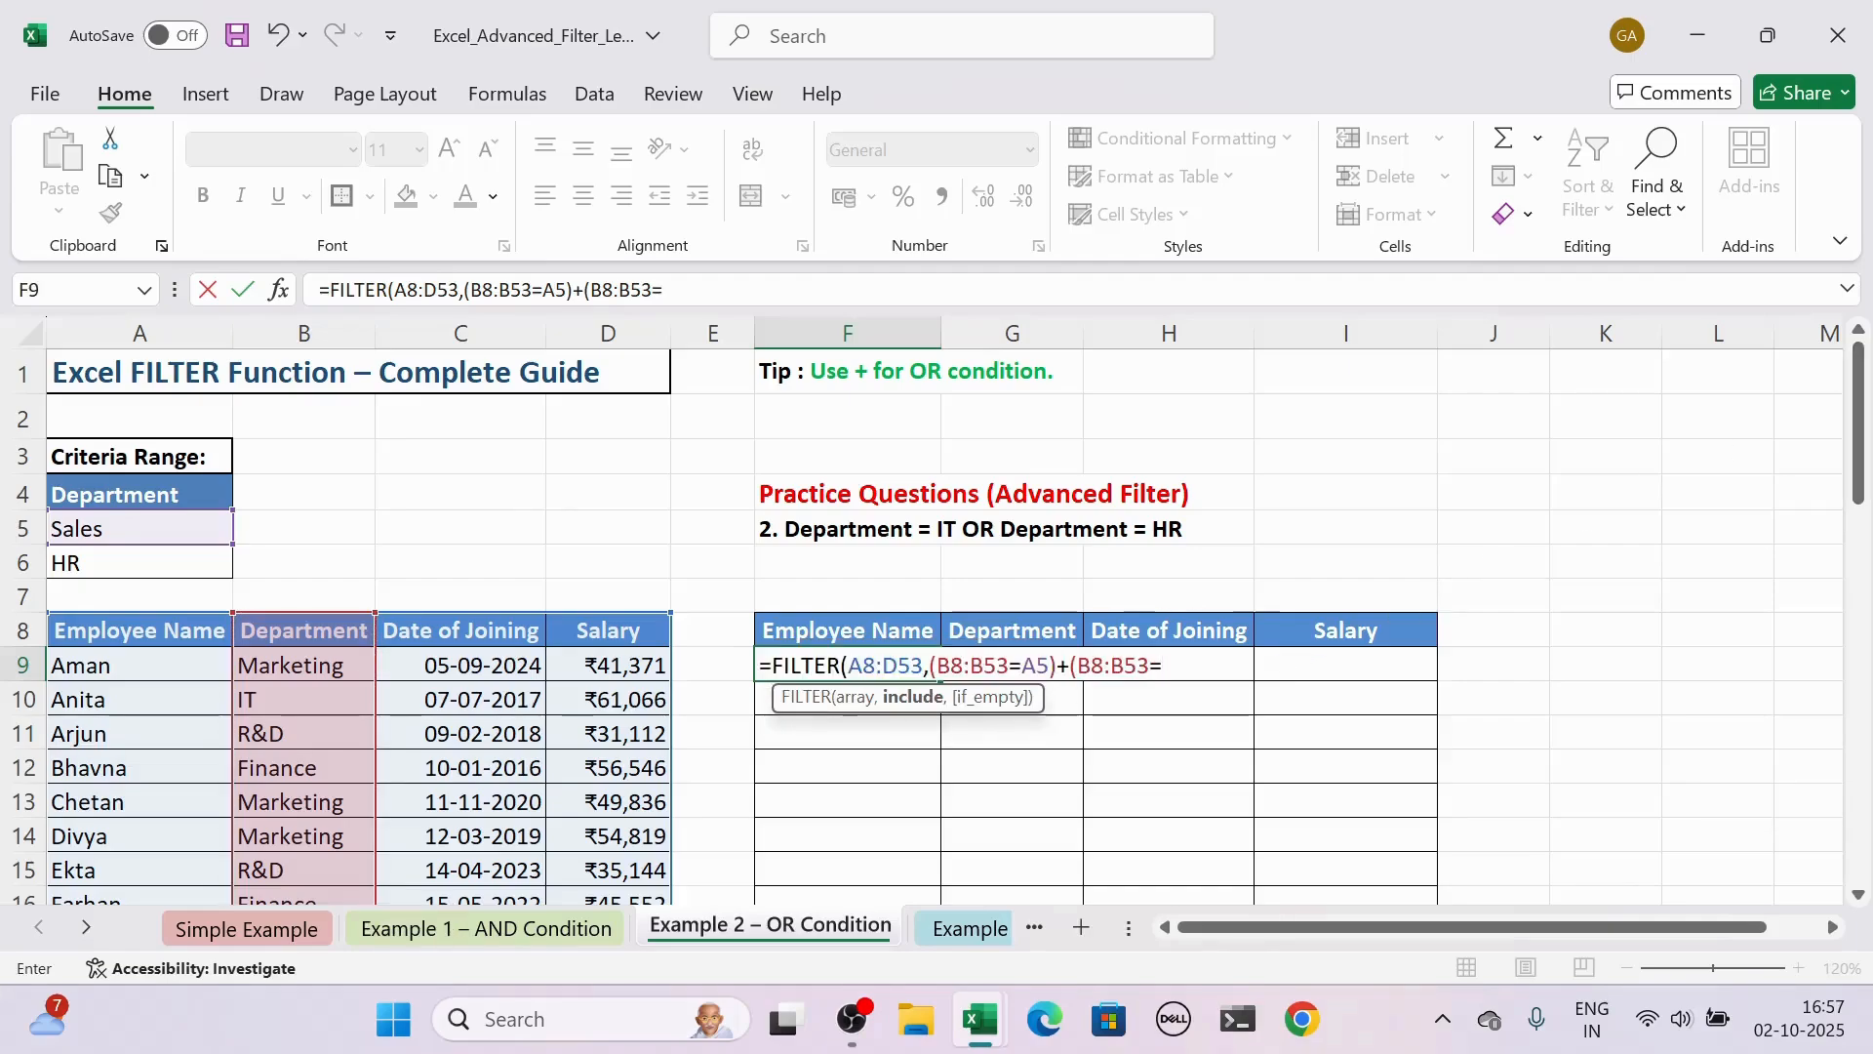
left_click(127, 561)
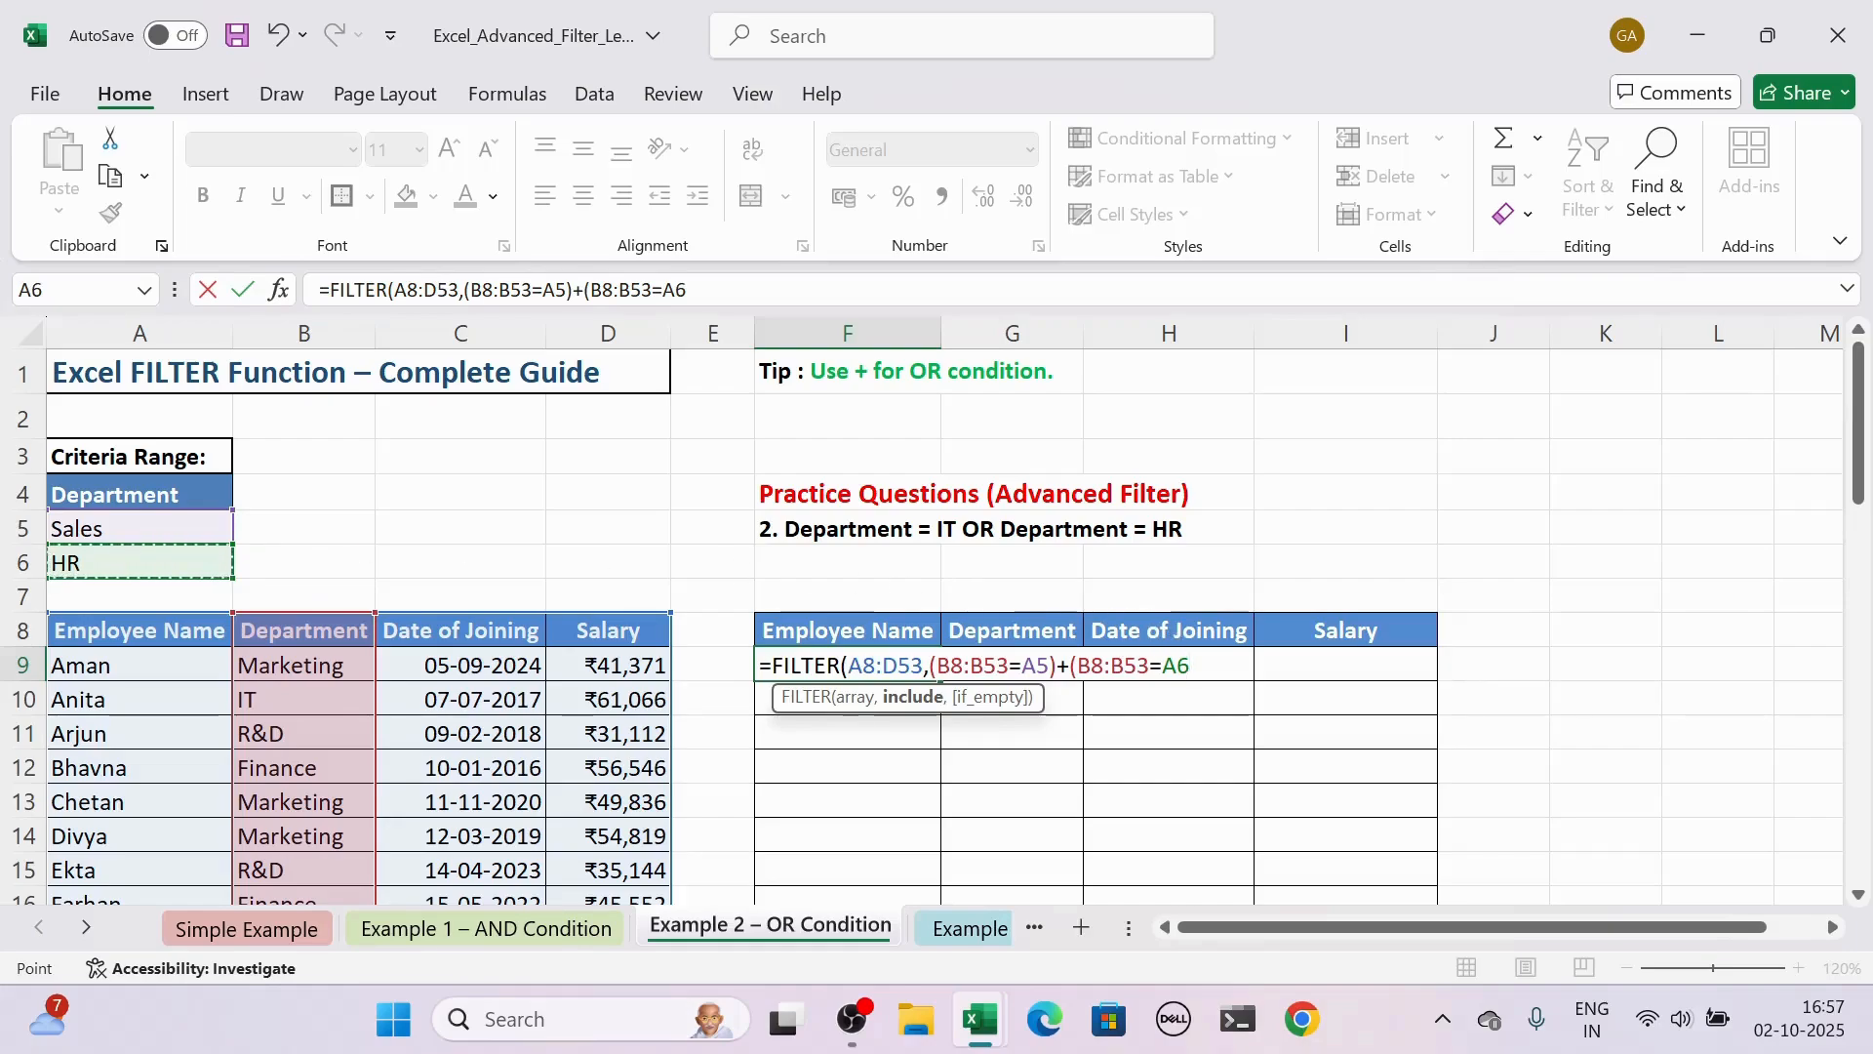
type("),")
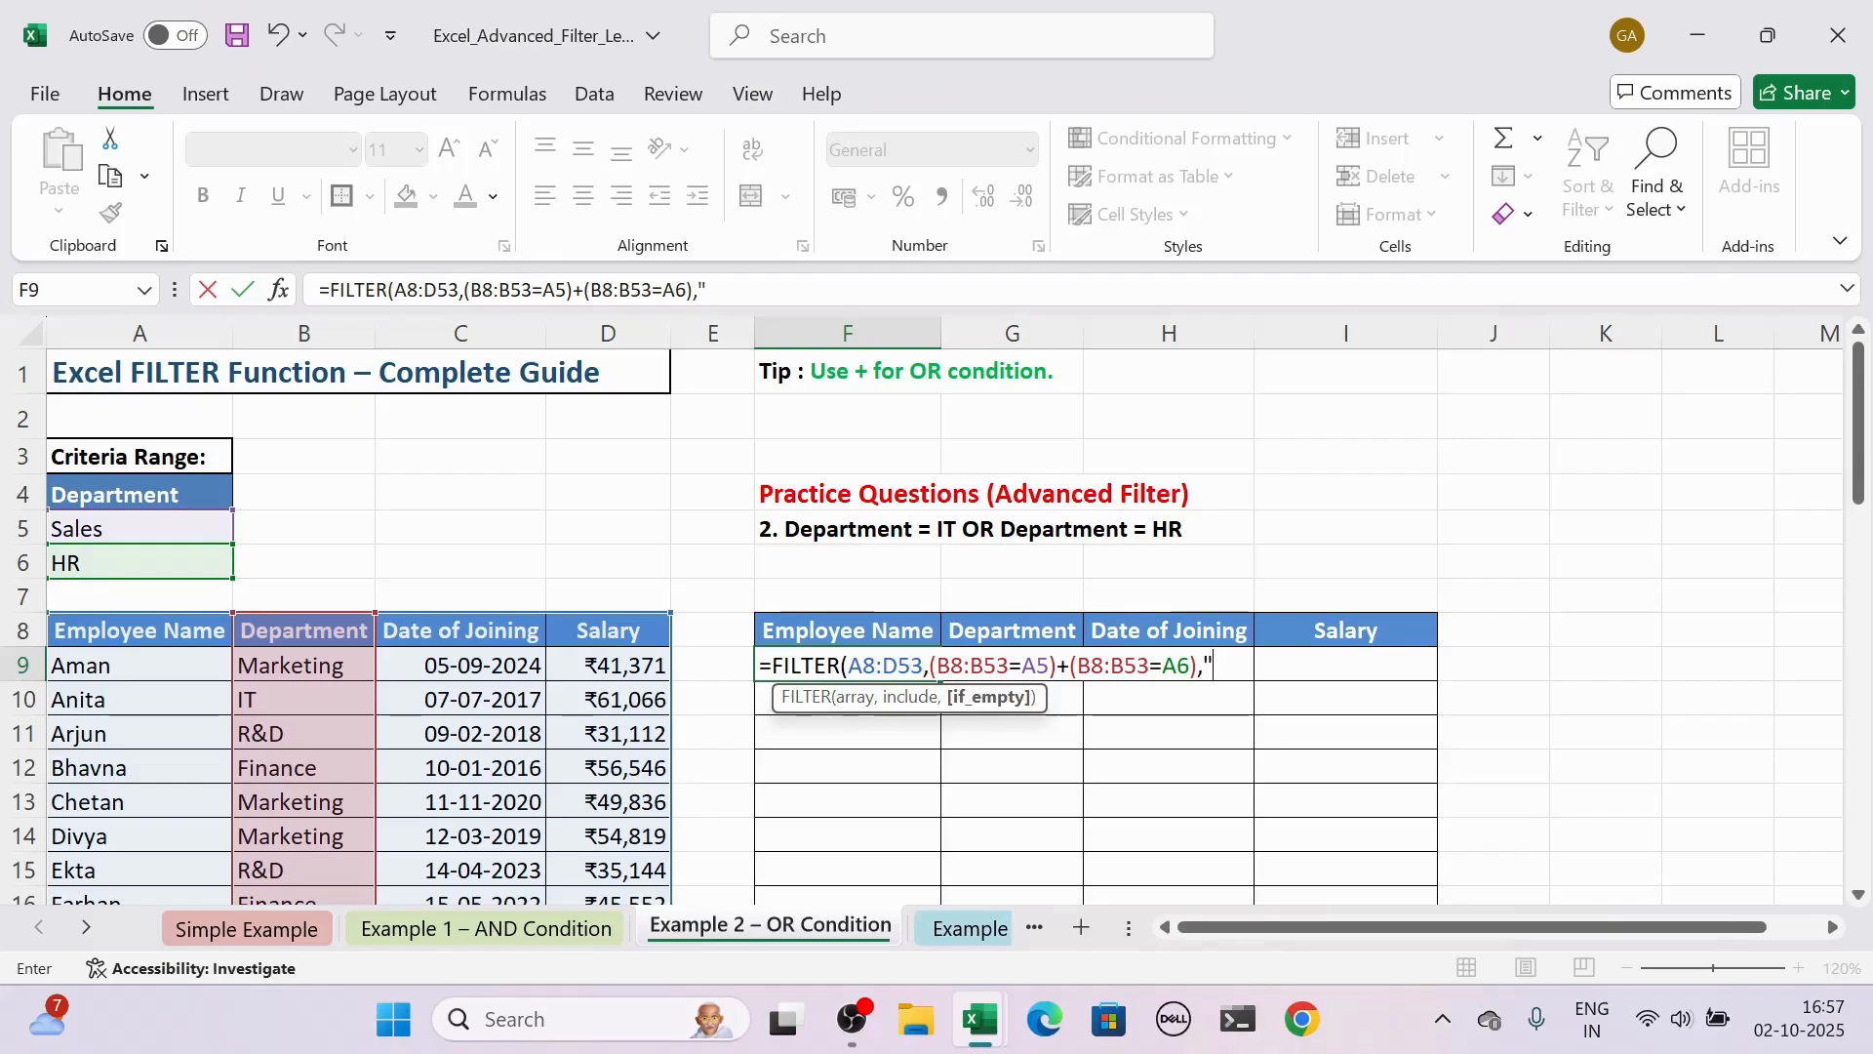
Step: Add "Not Found" as the if_empty argument of the F9 formula, close it and commit it
type("\"Not Foun")
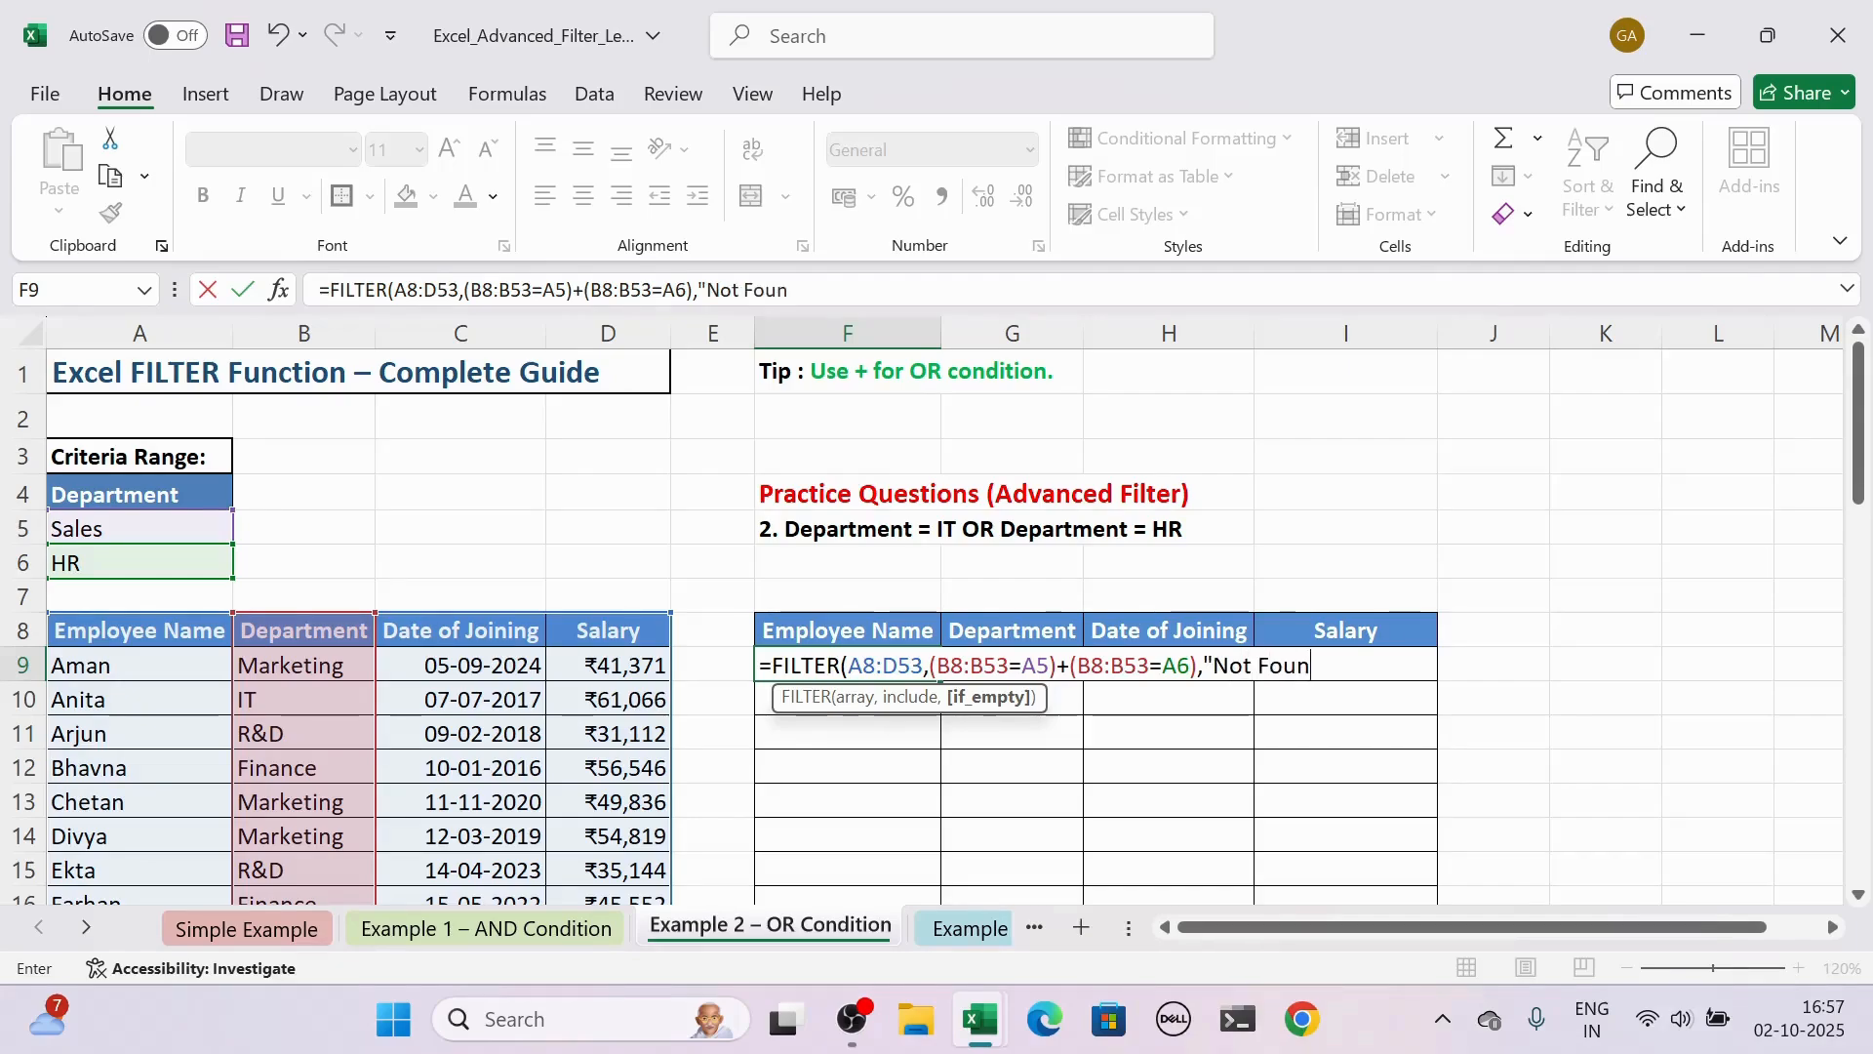
type("d\")")
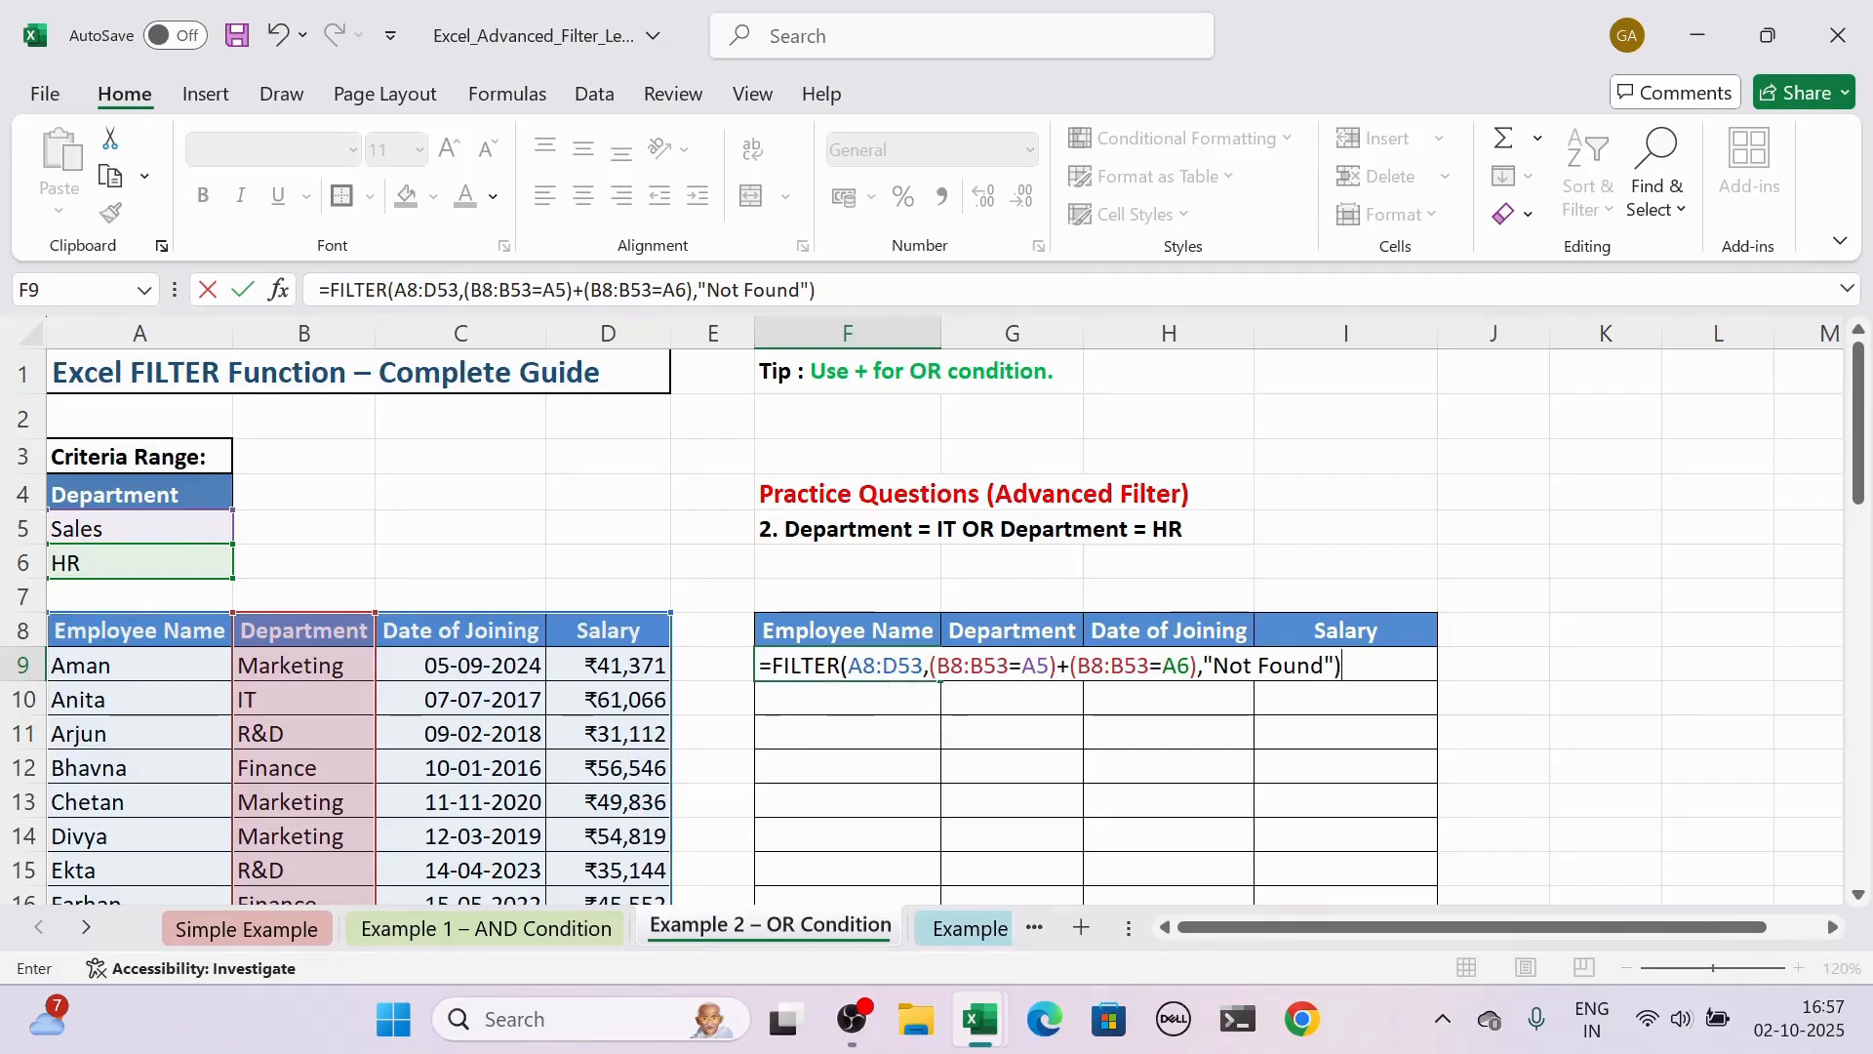
key("Return")
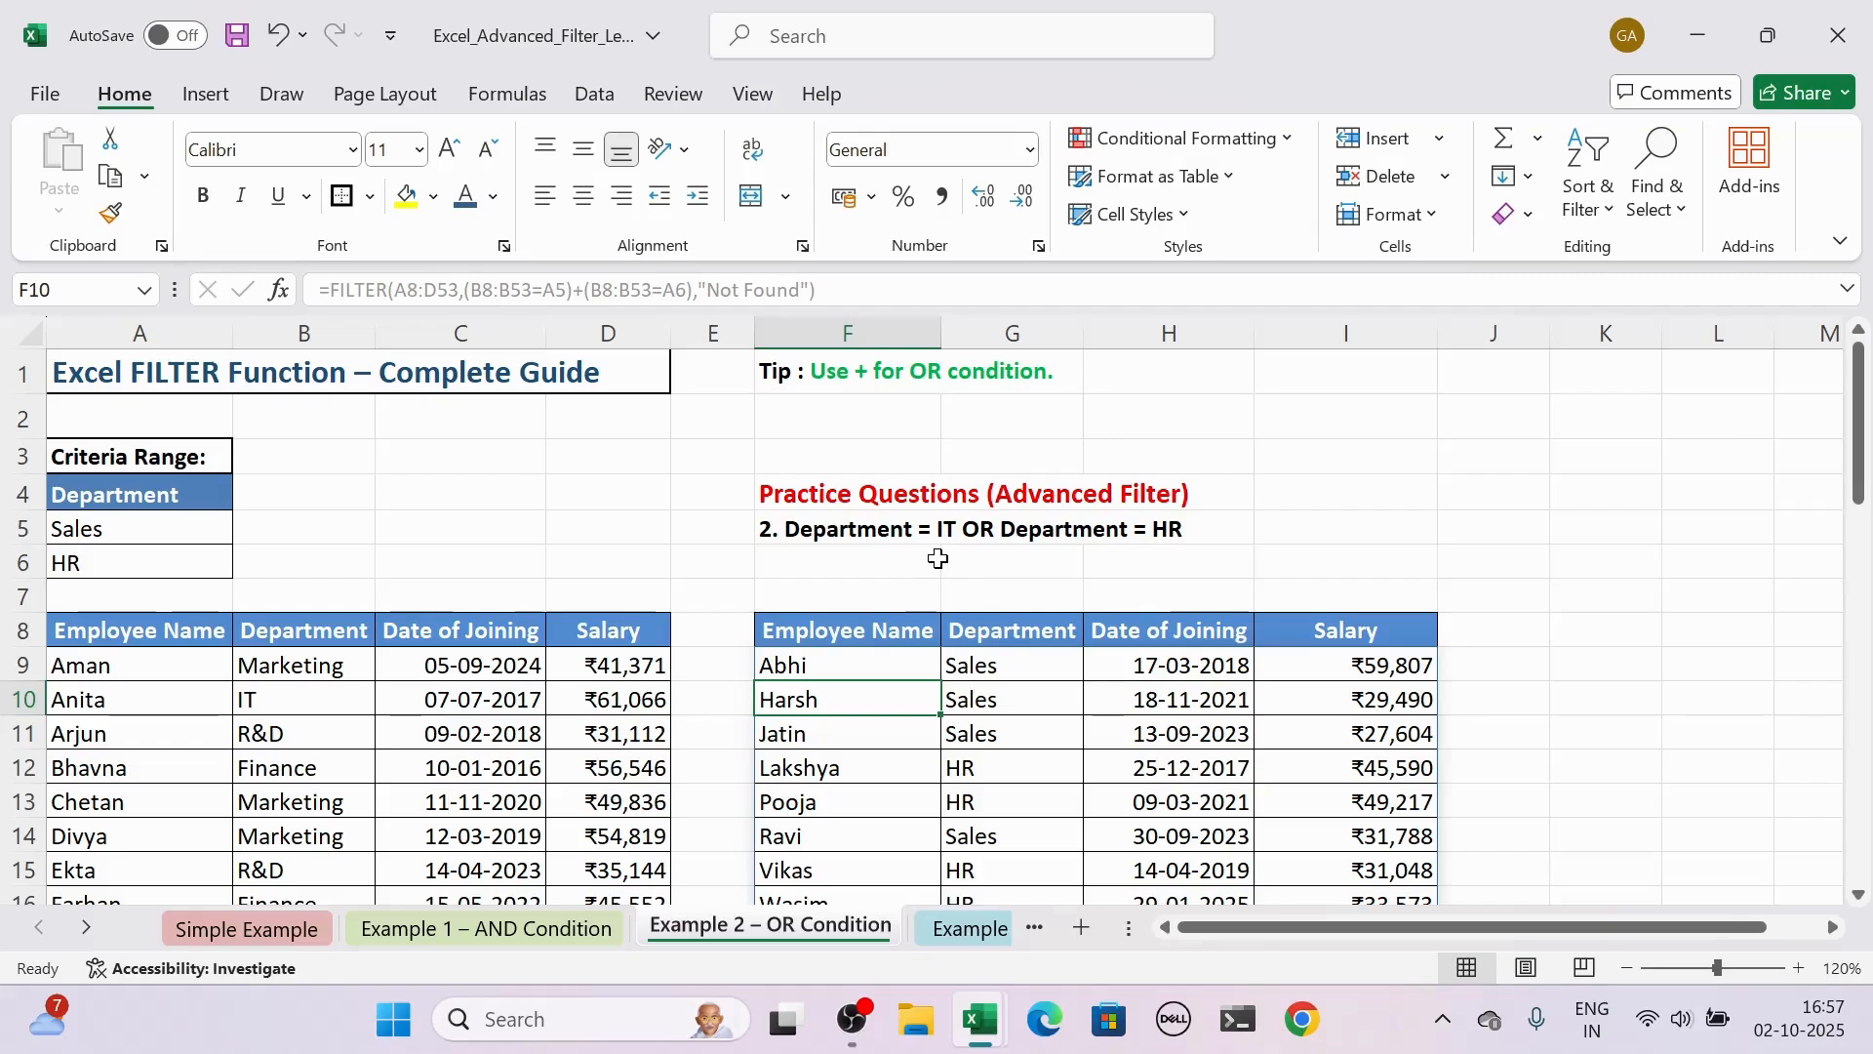
Step: Change the first department criterion in A5 to IT and check the filtered records
left_click(176, 526)
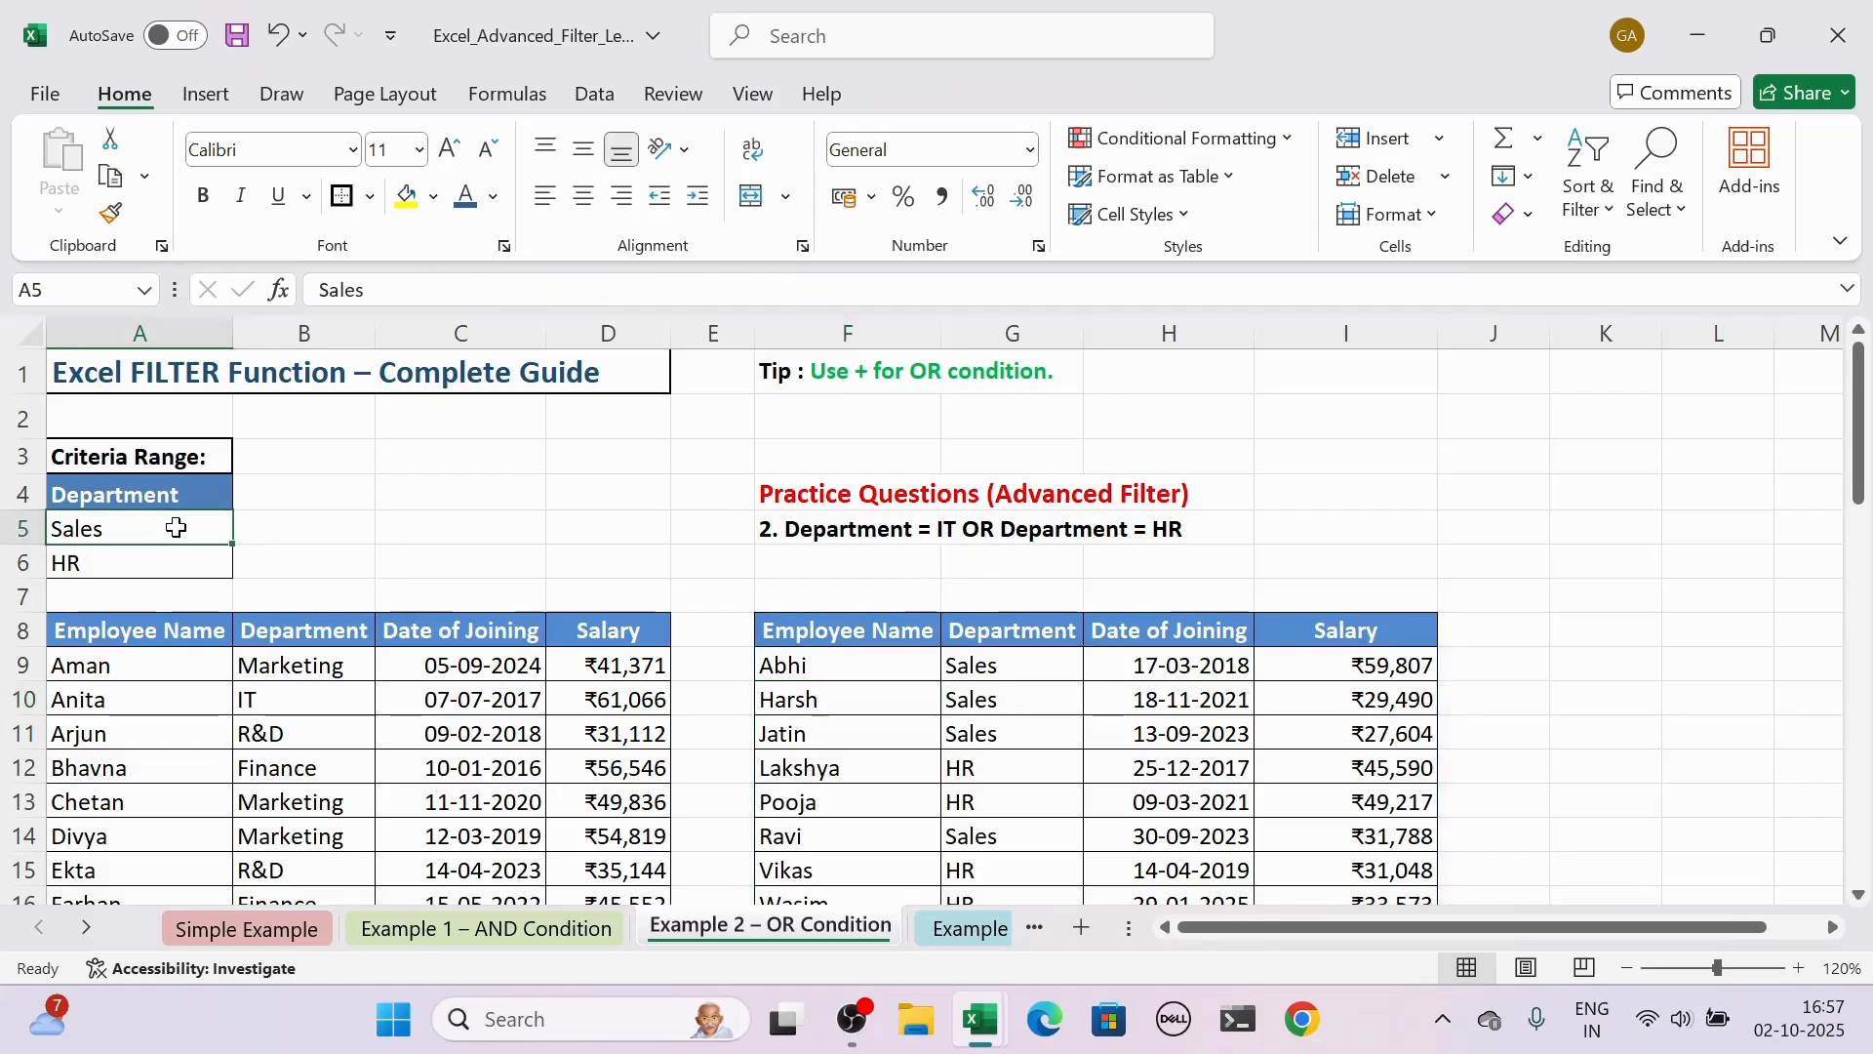
key("BackSpace")
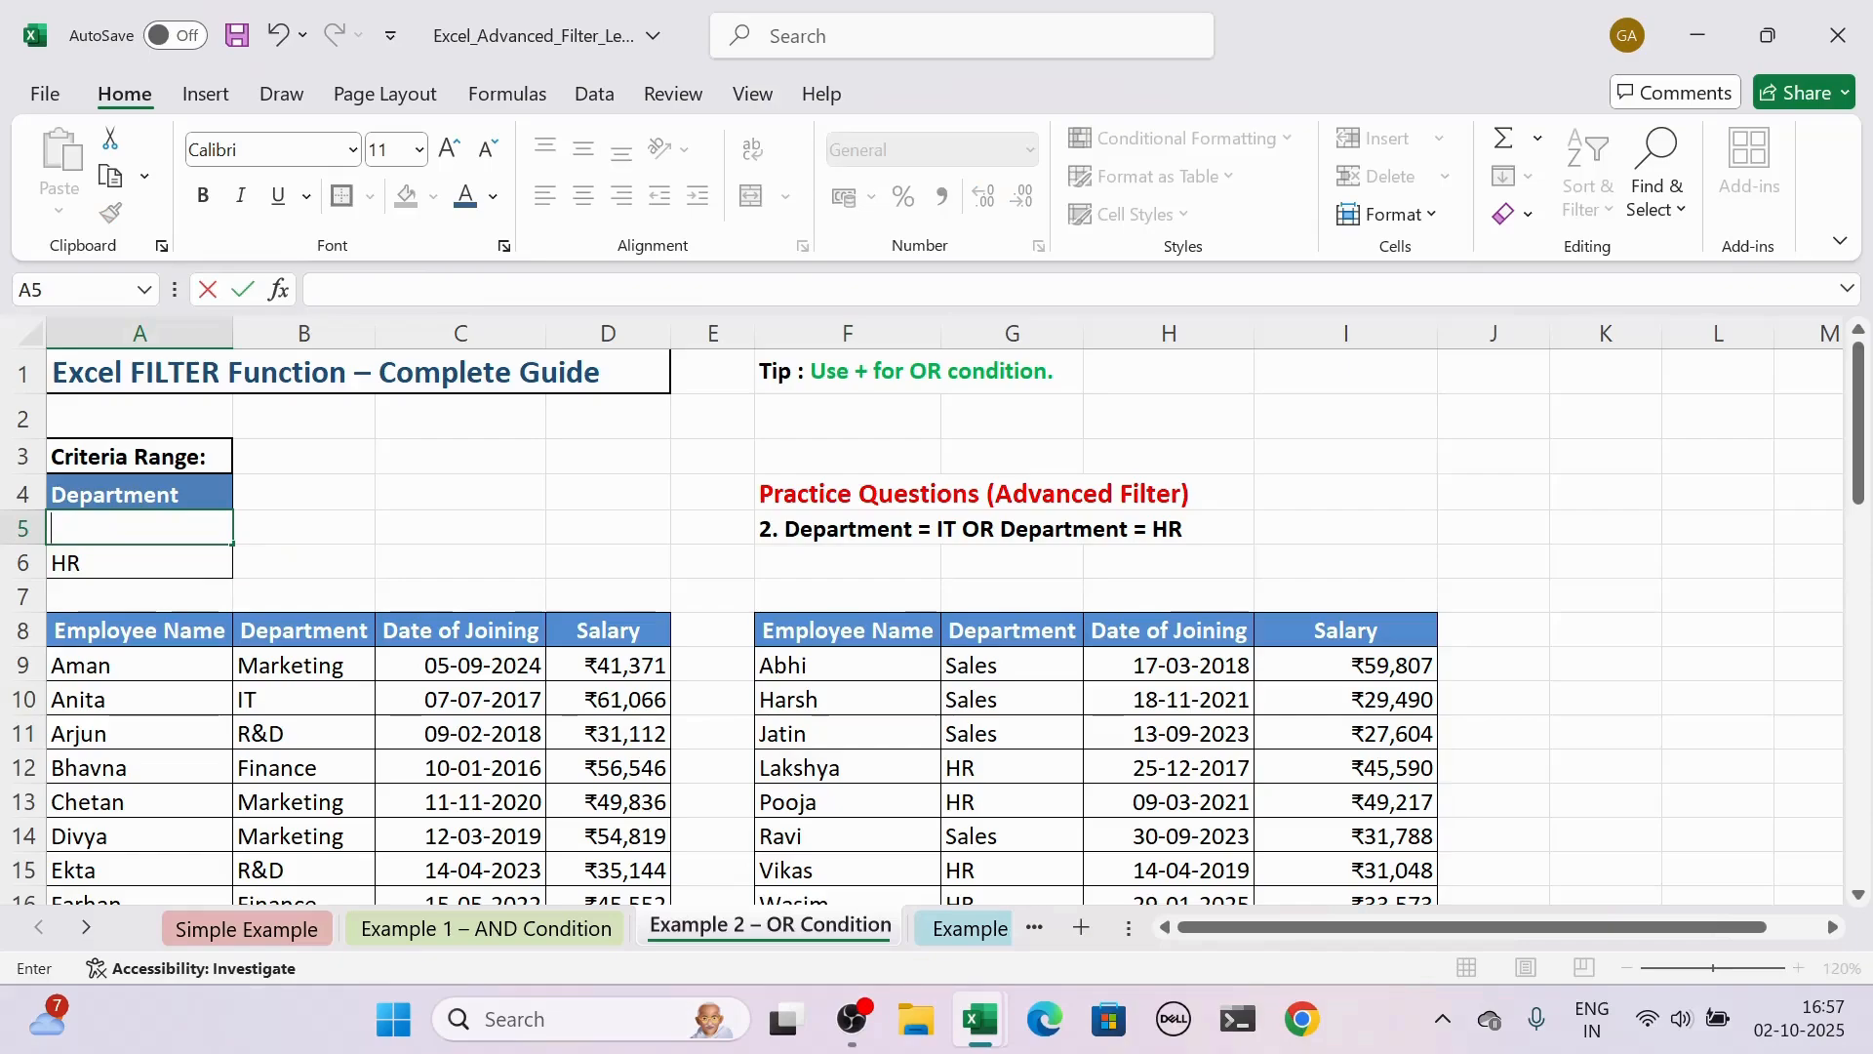
type("IT")
key("Return")
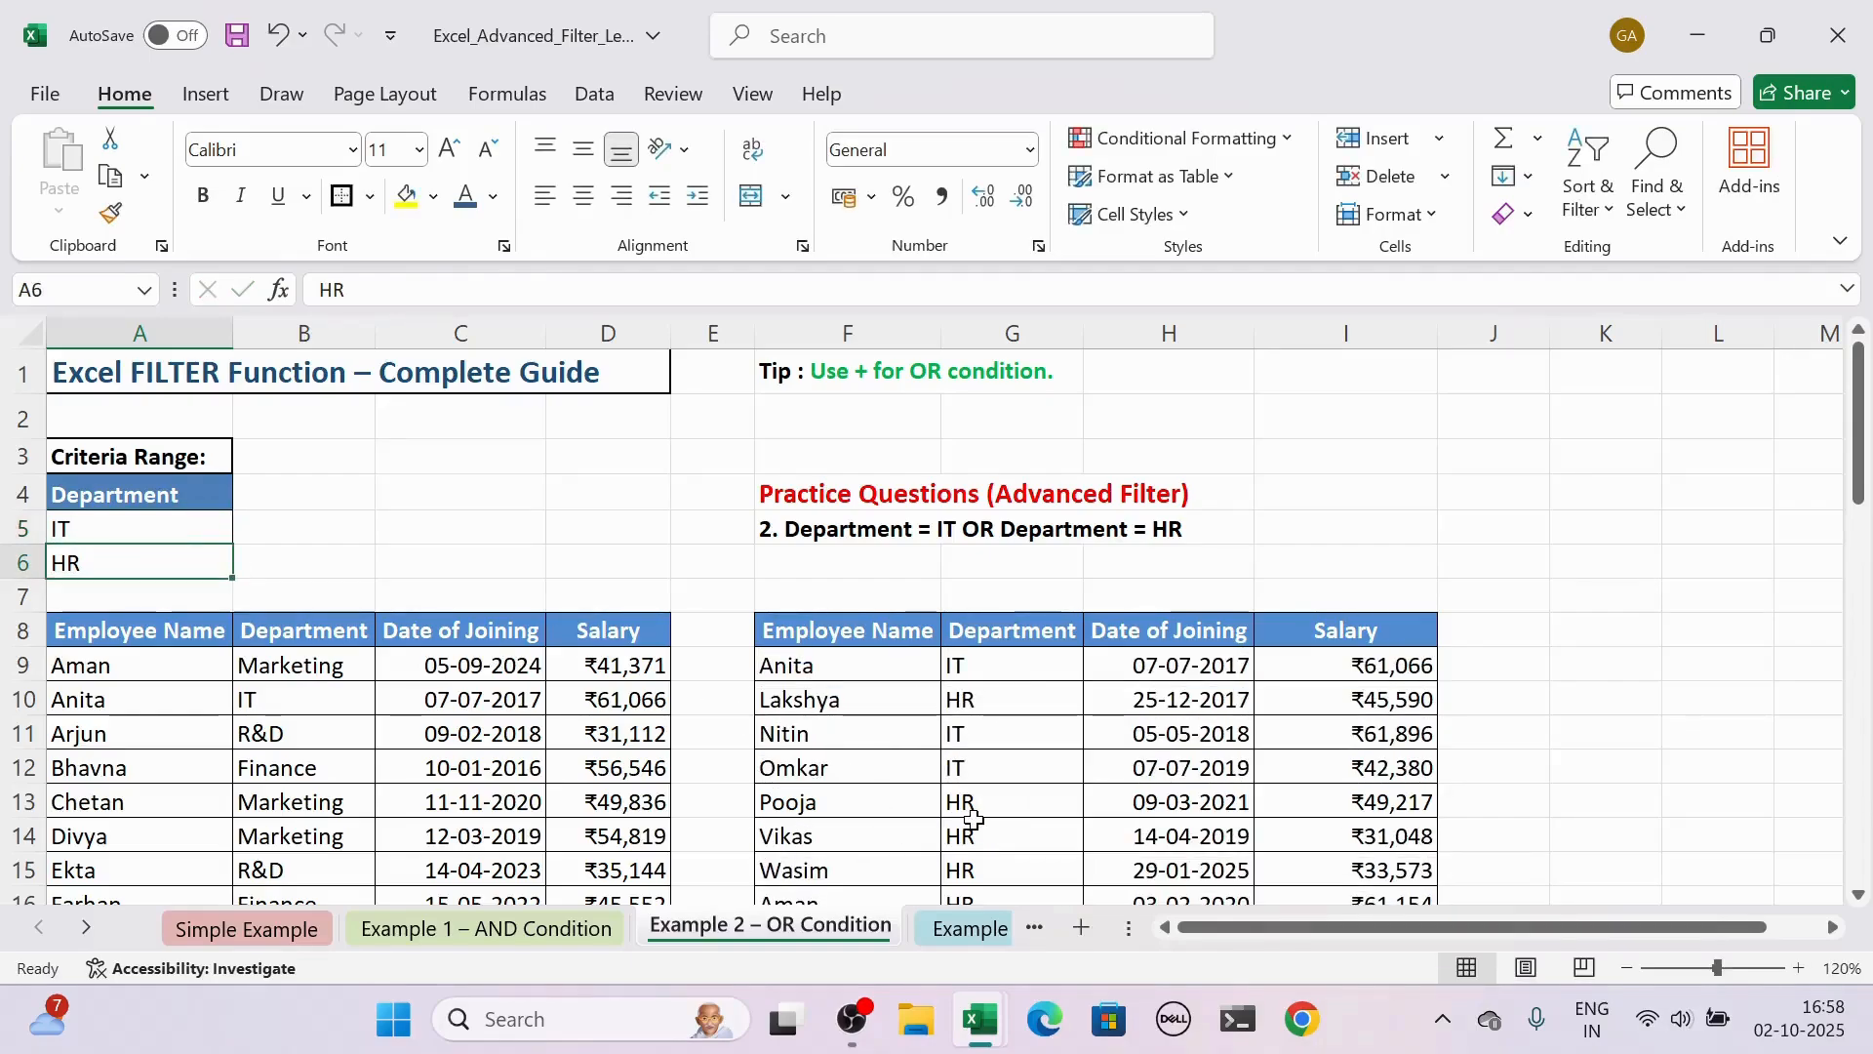
left_click_drag(1864, 427, 1863, 465)
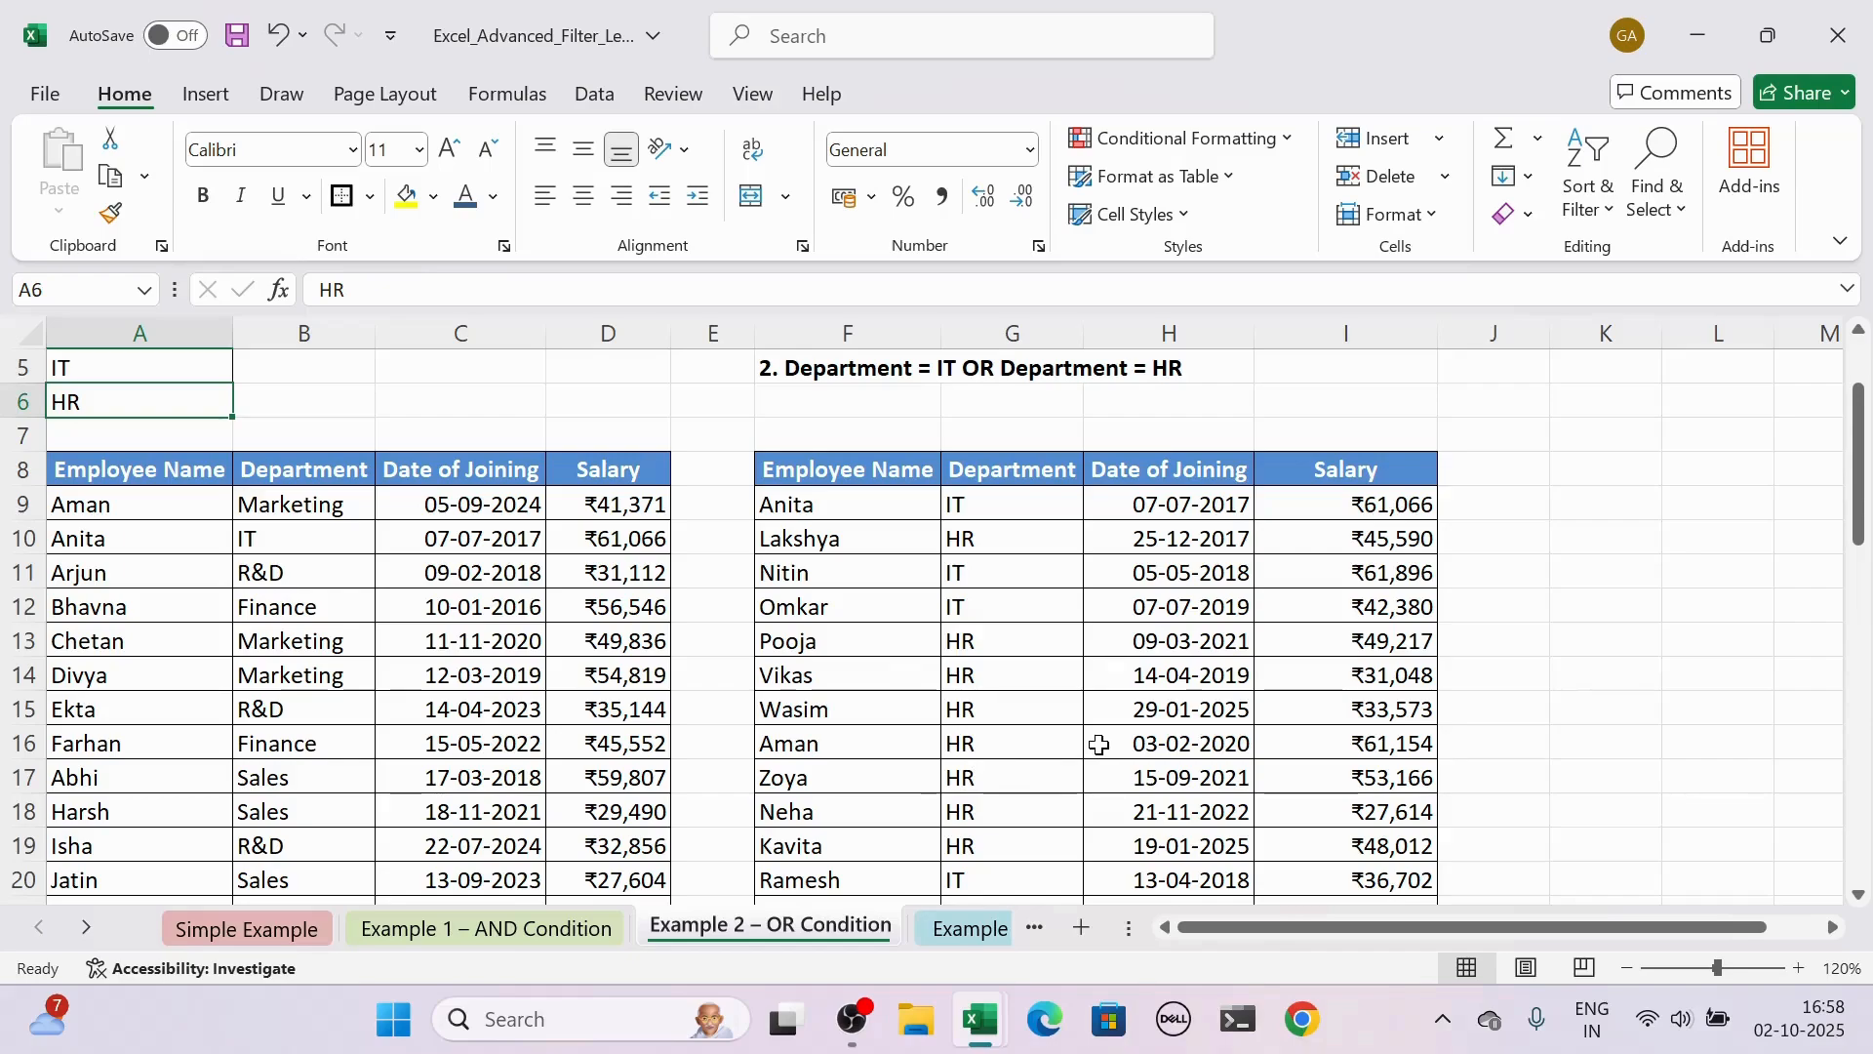
Step: Replace the employee name in source cell A10 with ABCD to test the dynamic update
left_click(860, 510)
left_click(137, 558)
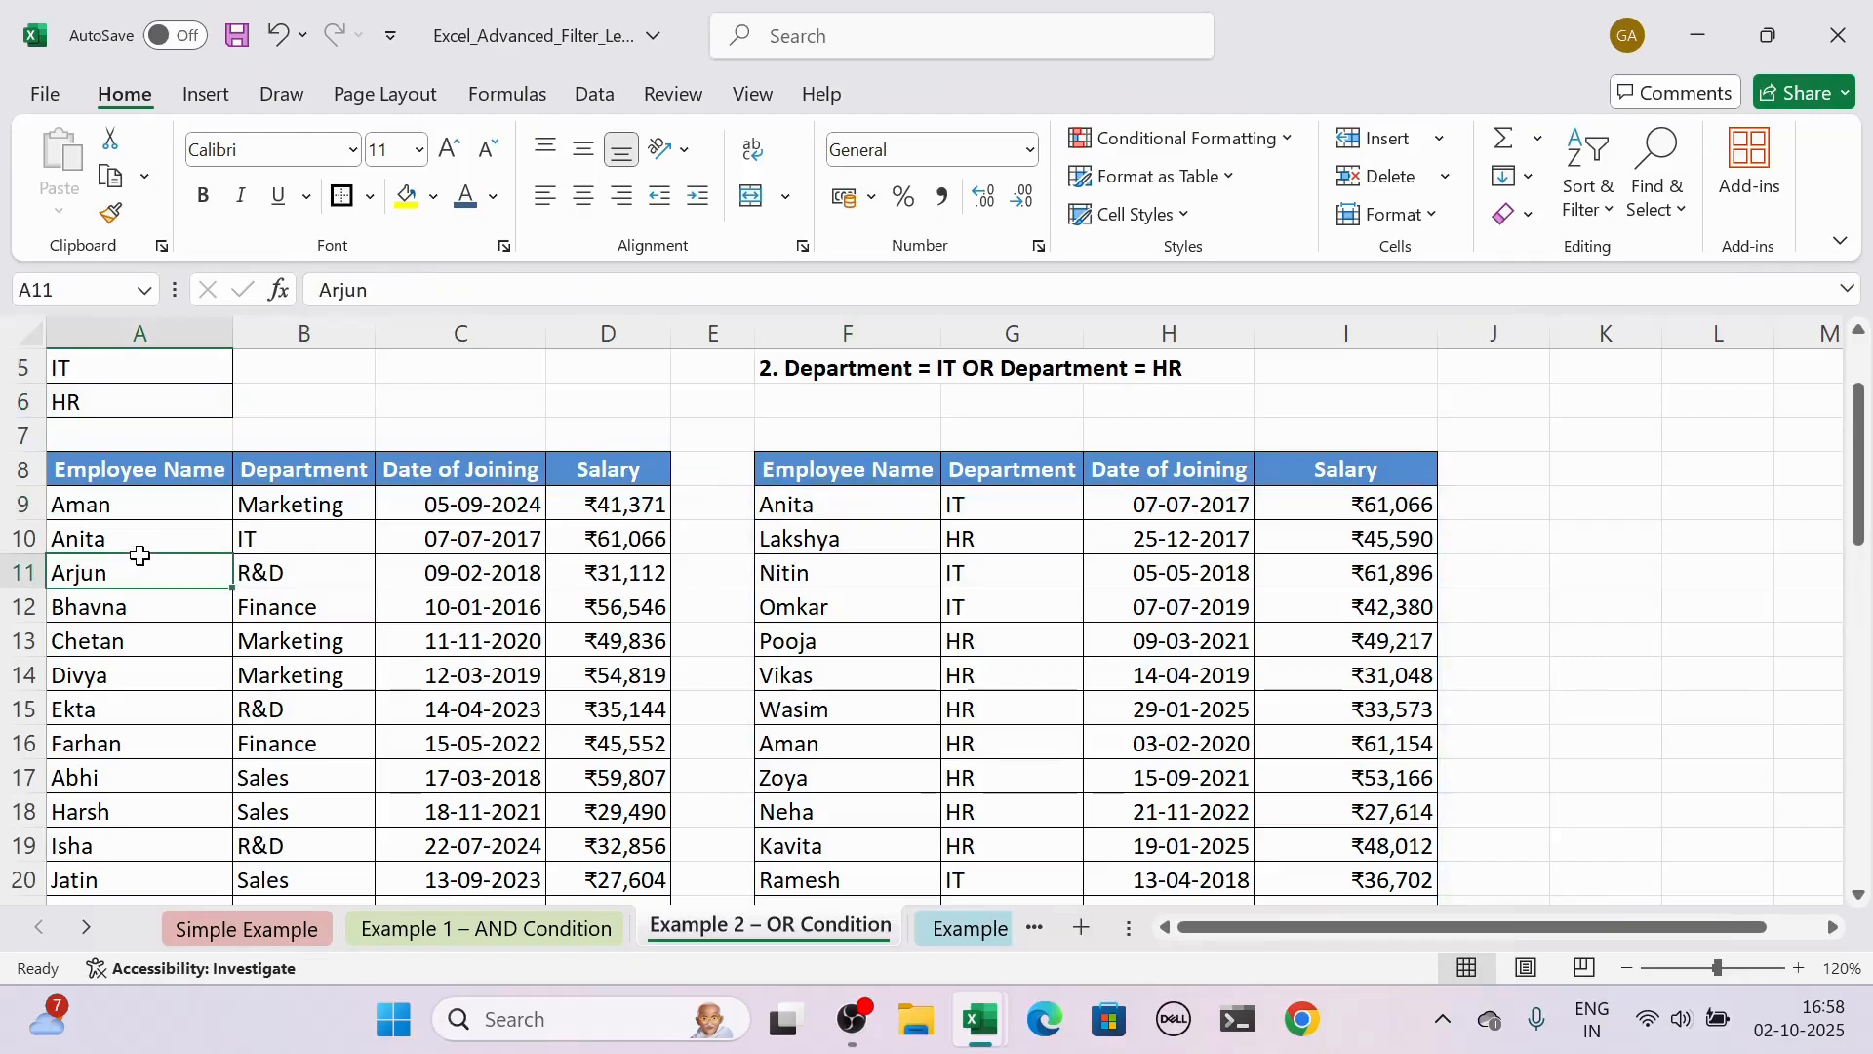
left_click(137, 537)
key("BackSpace")
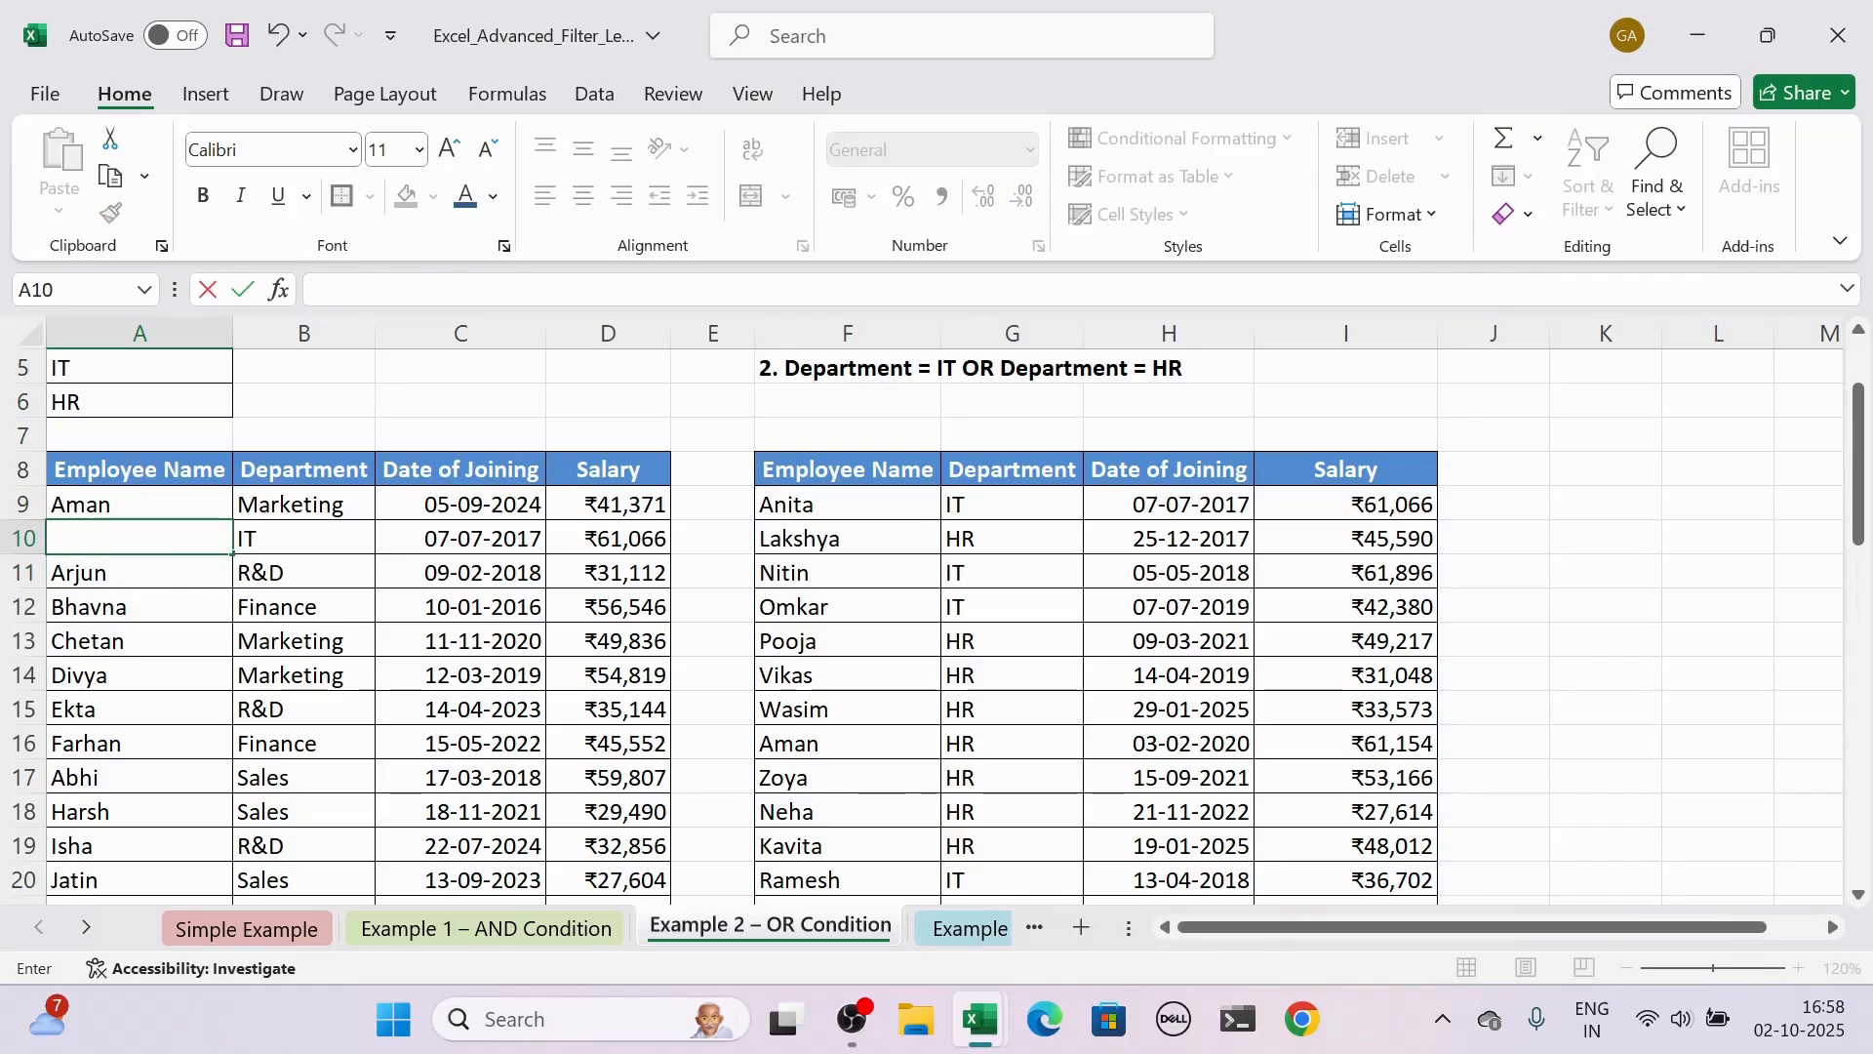
type("ABCD")
key("Return")
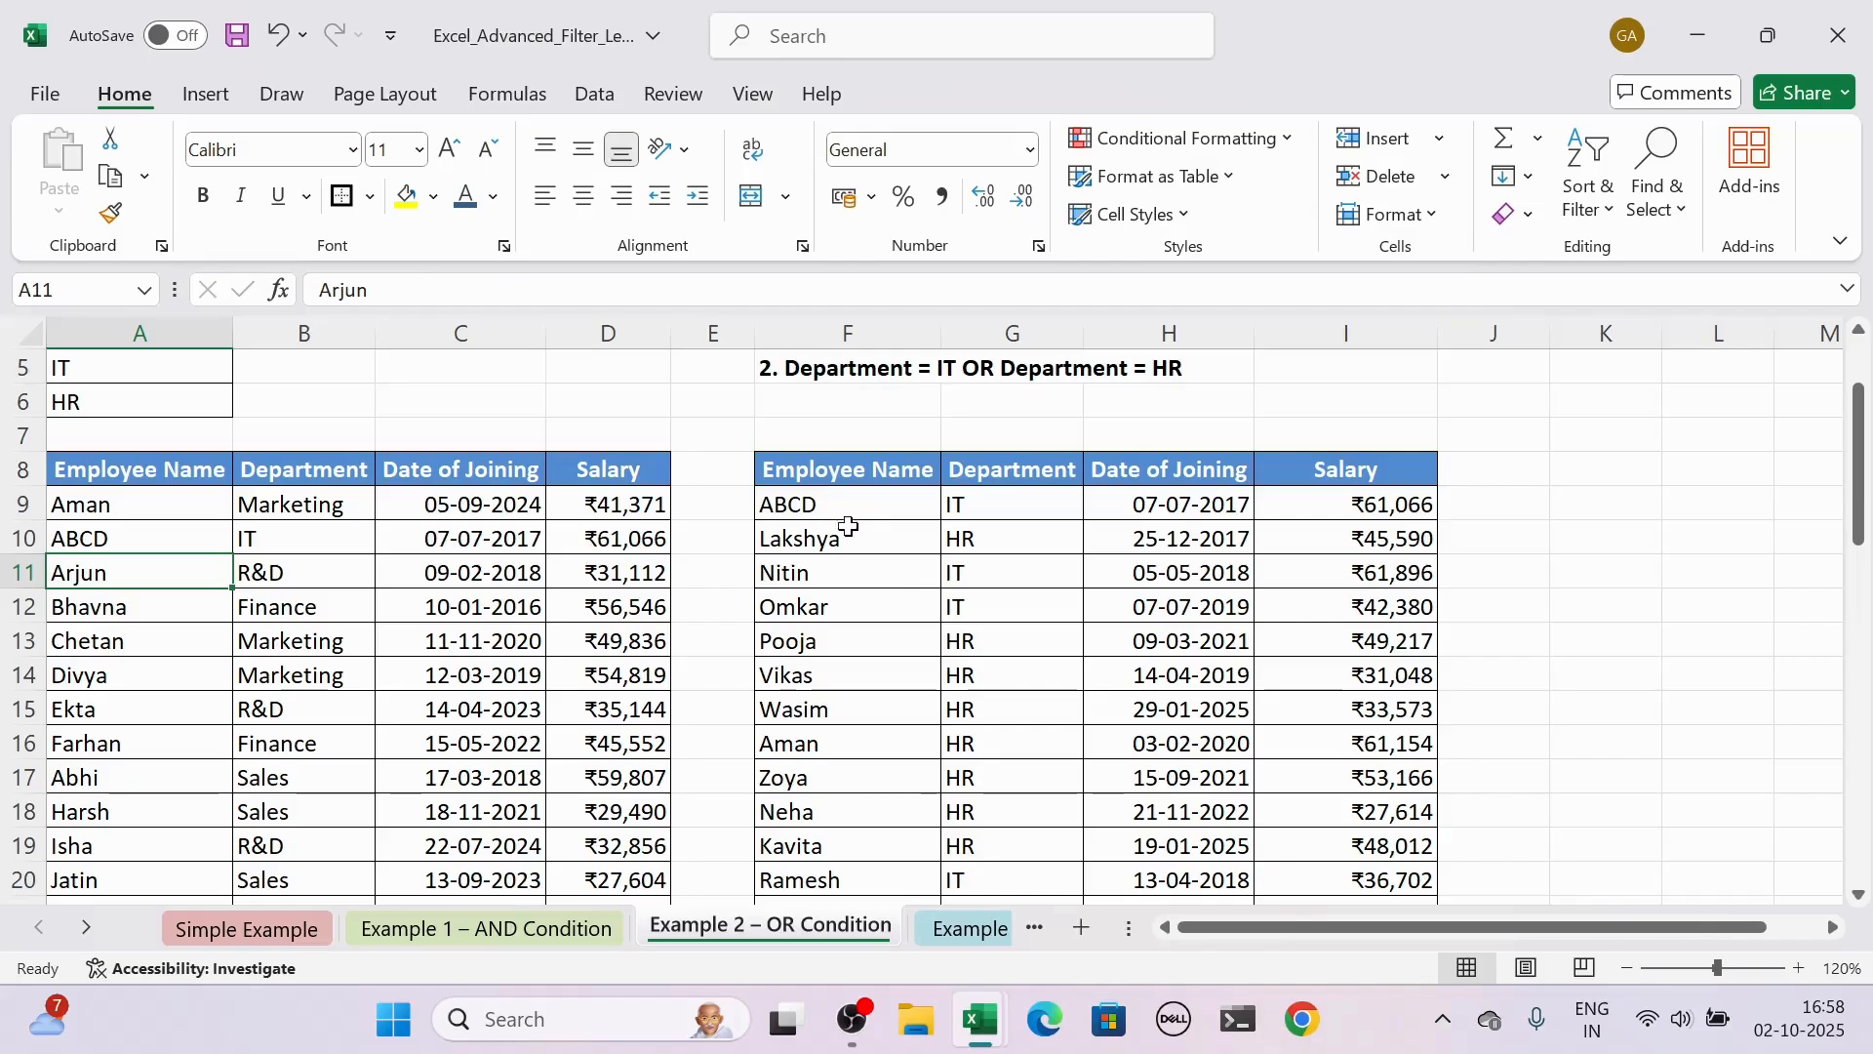
Step: Start a FILTER formula in cell A2 of the Filter Paste sheet
left_click(939, 935)
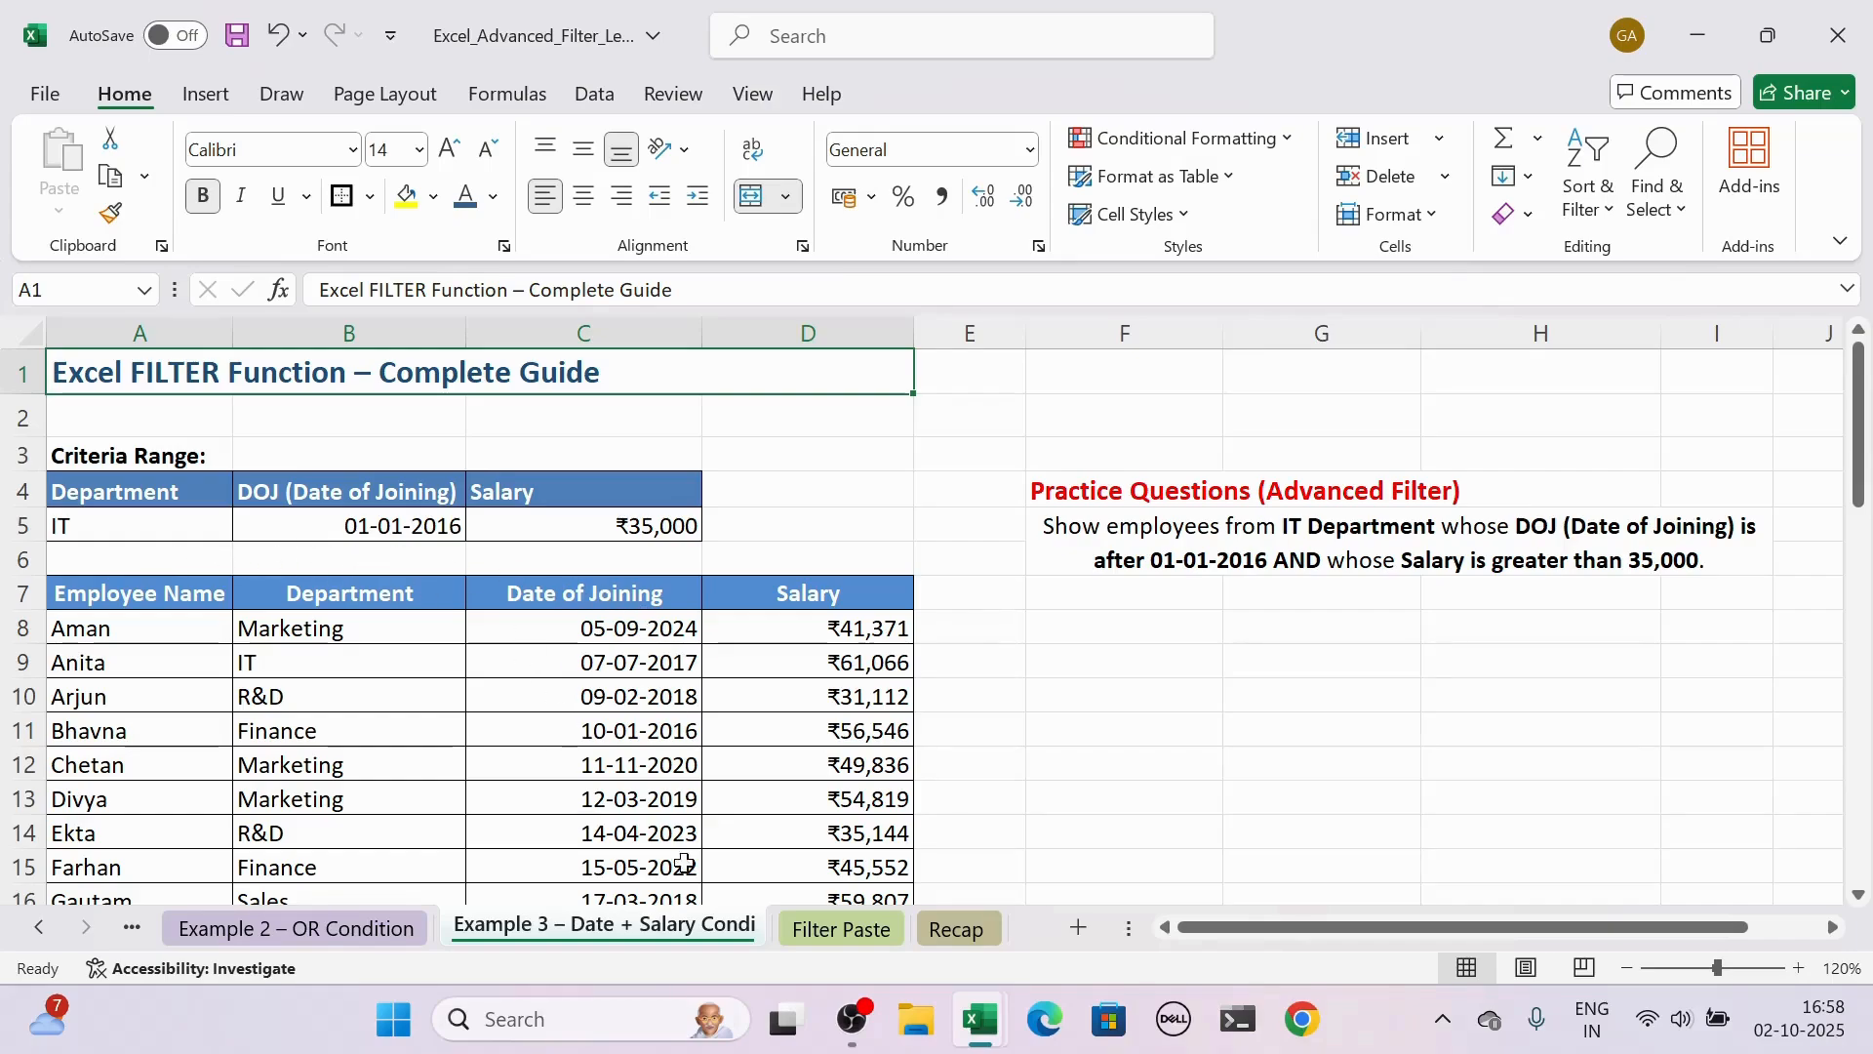
left_click(815, 941)
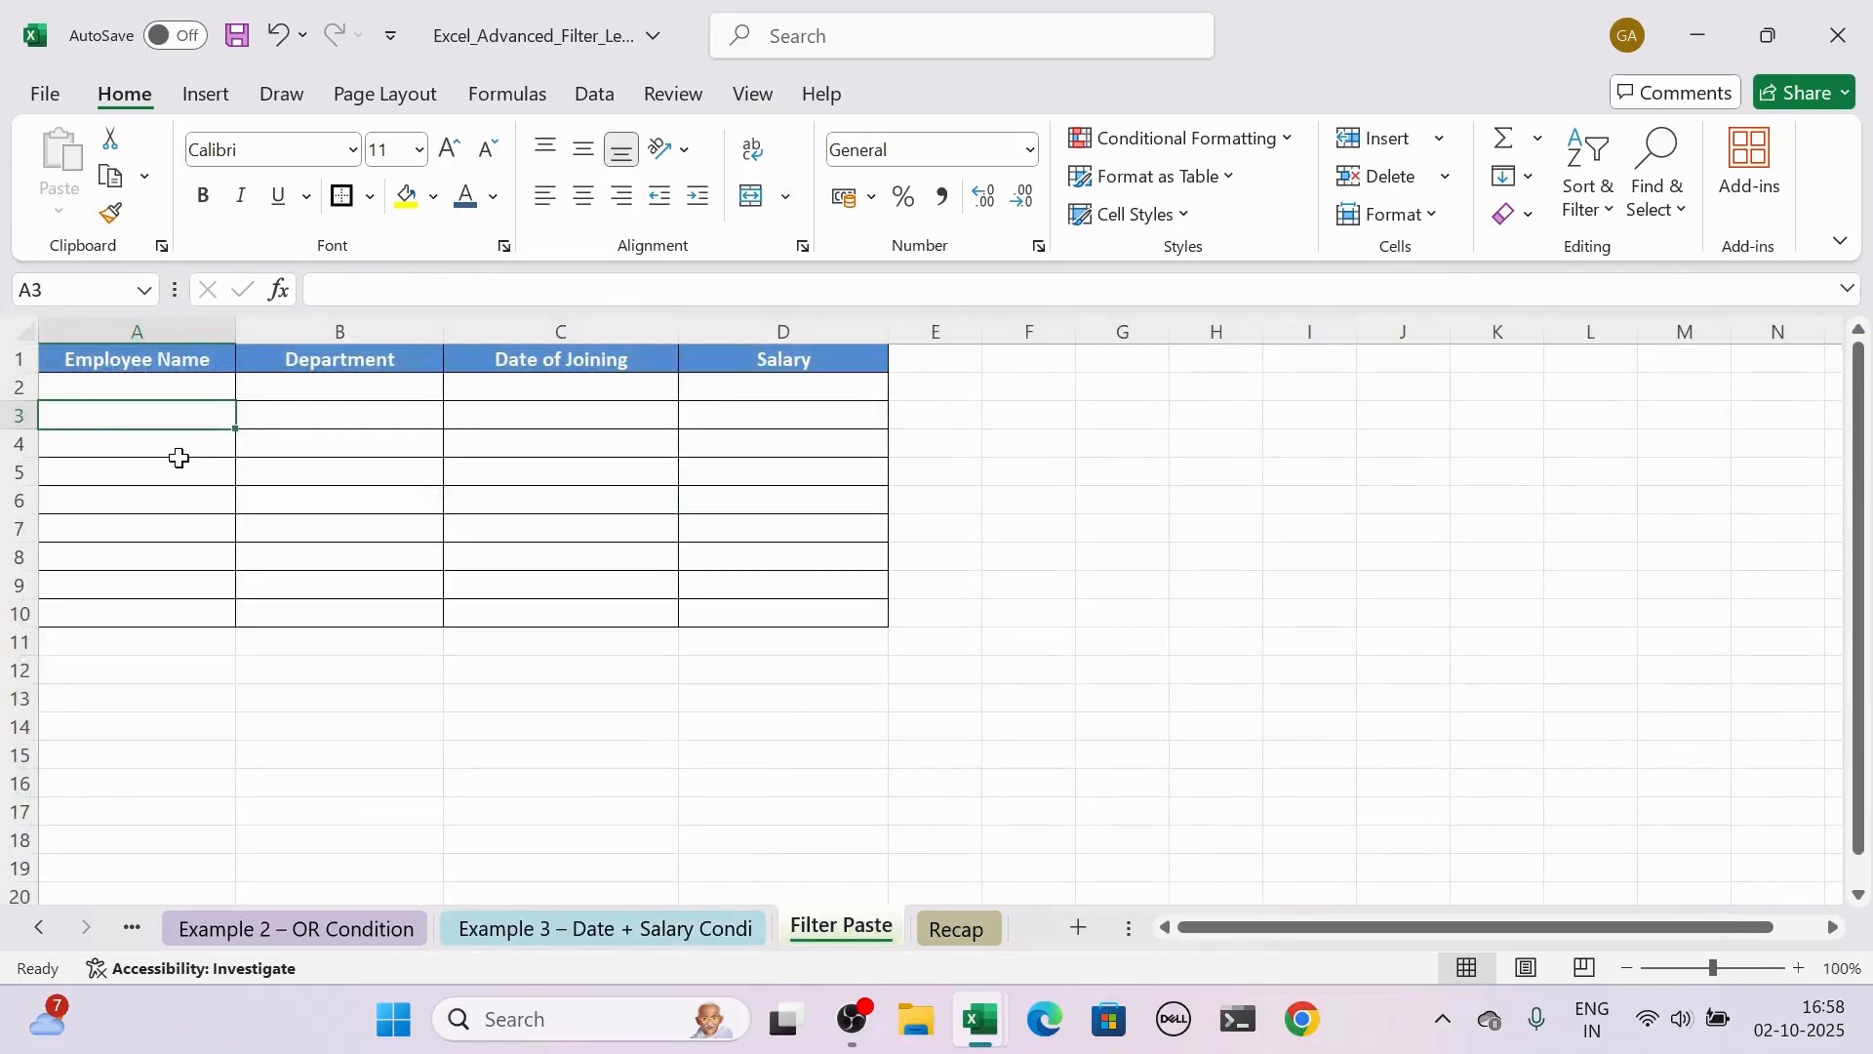
left_click(154, 383)
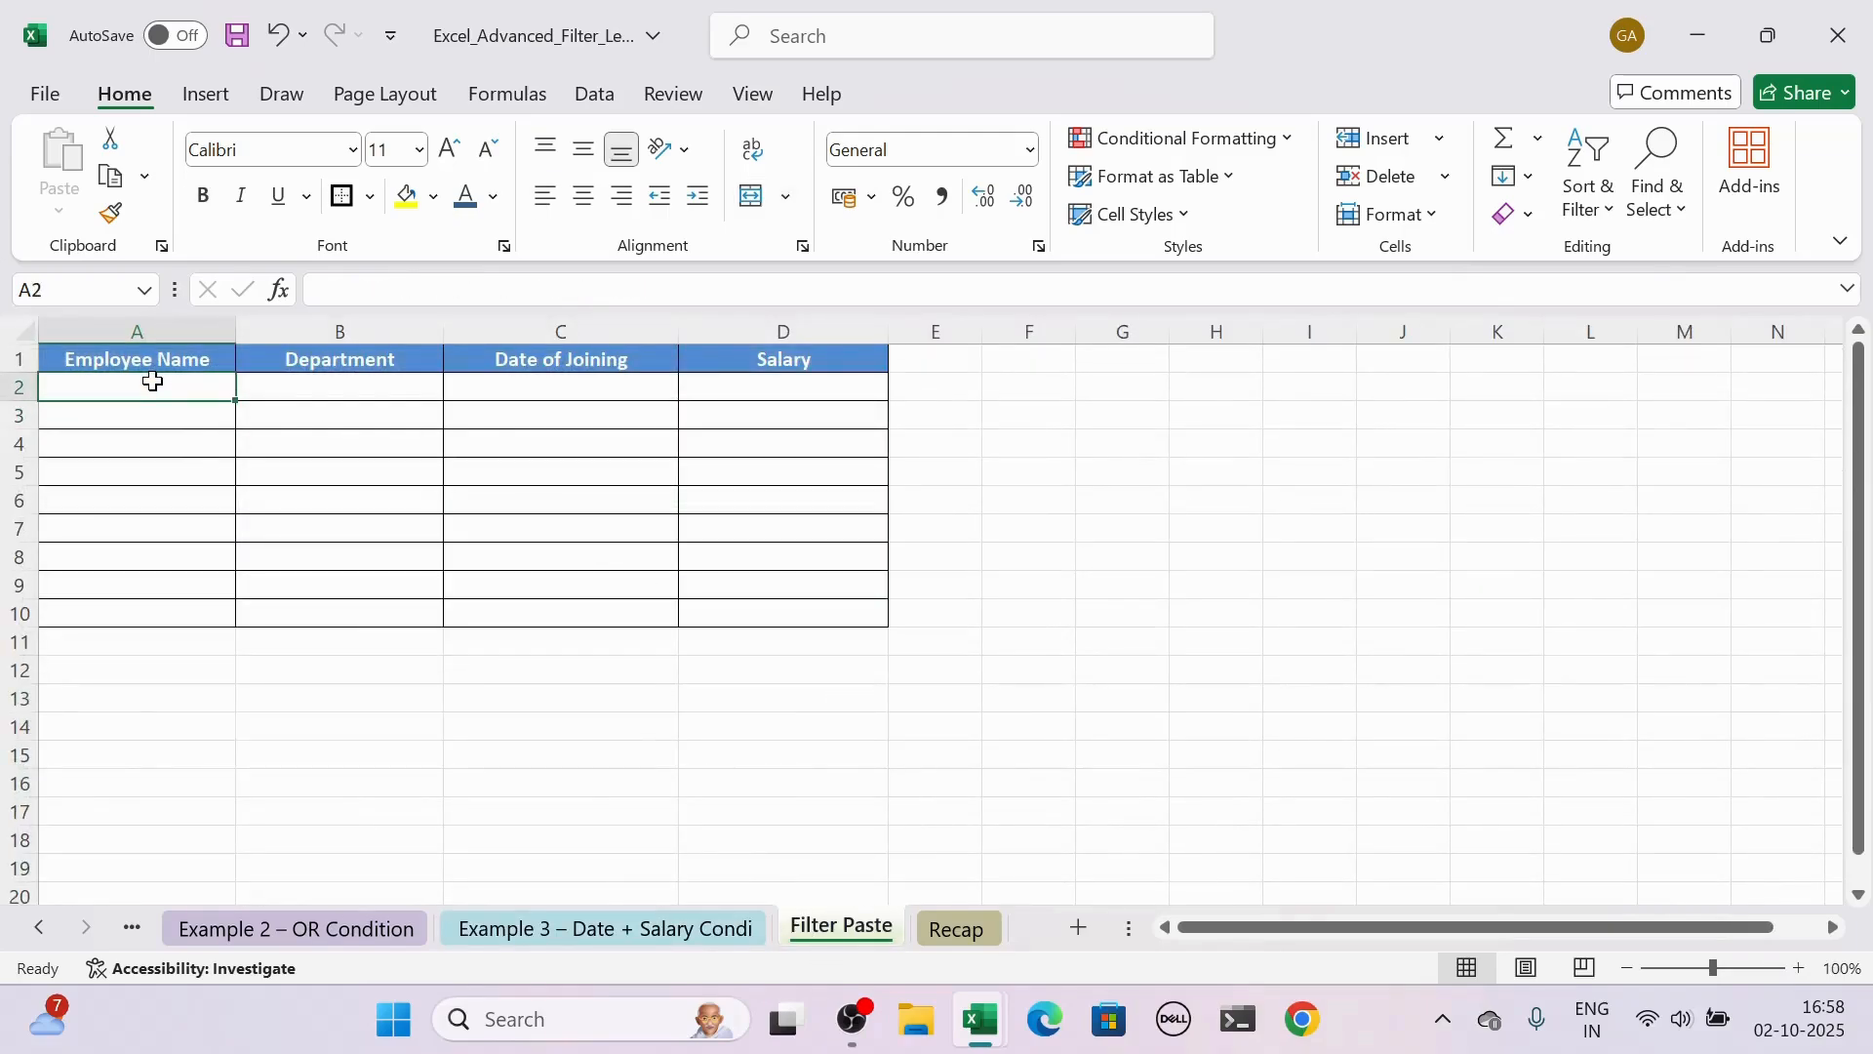
type("=Fi")
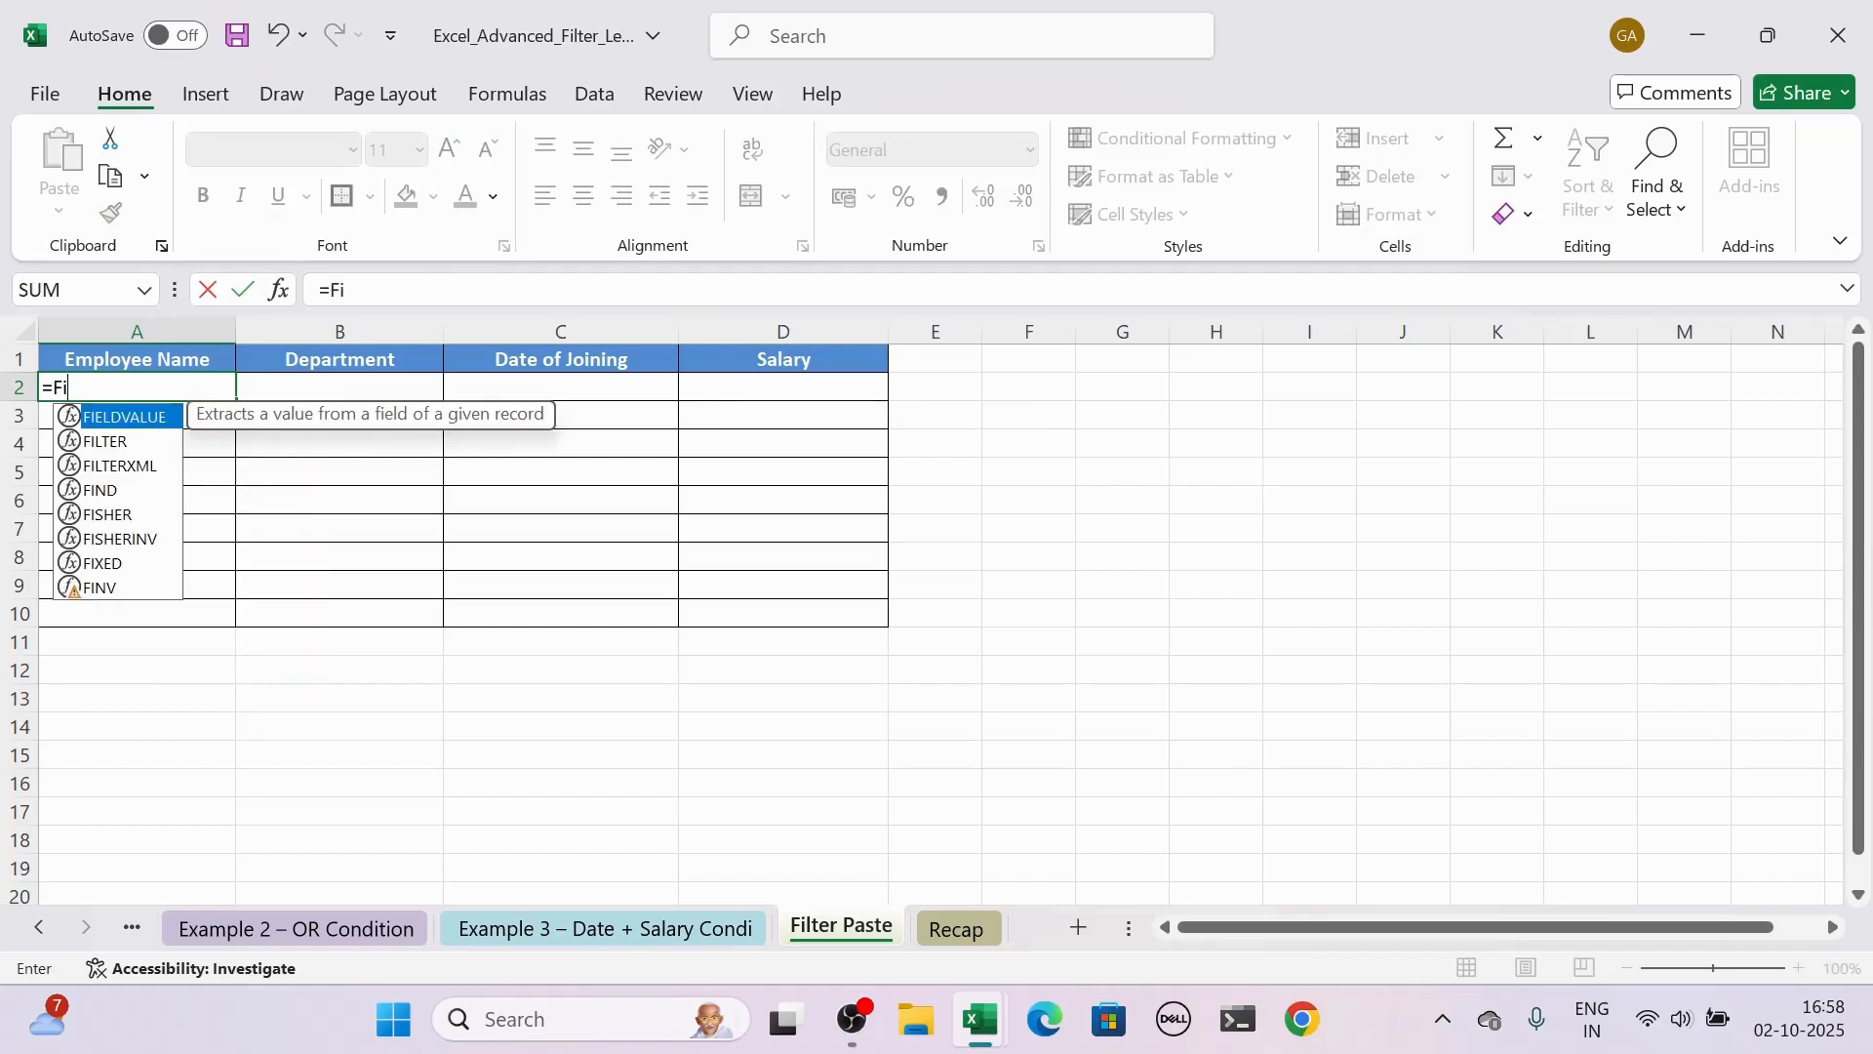
type("lter")
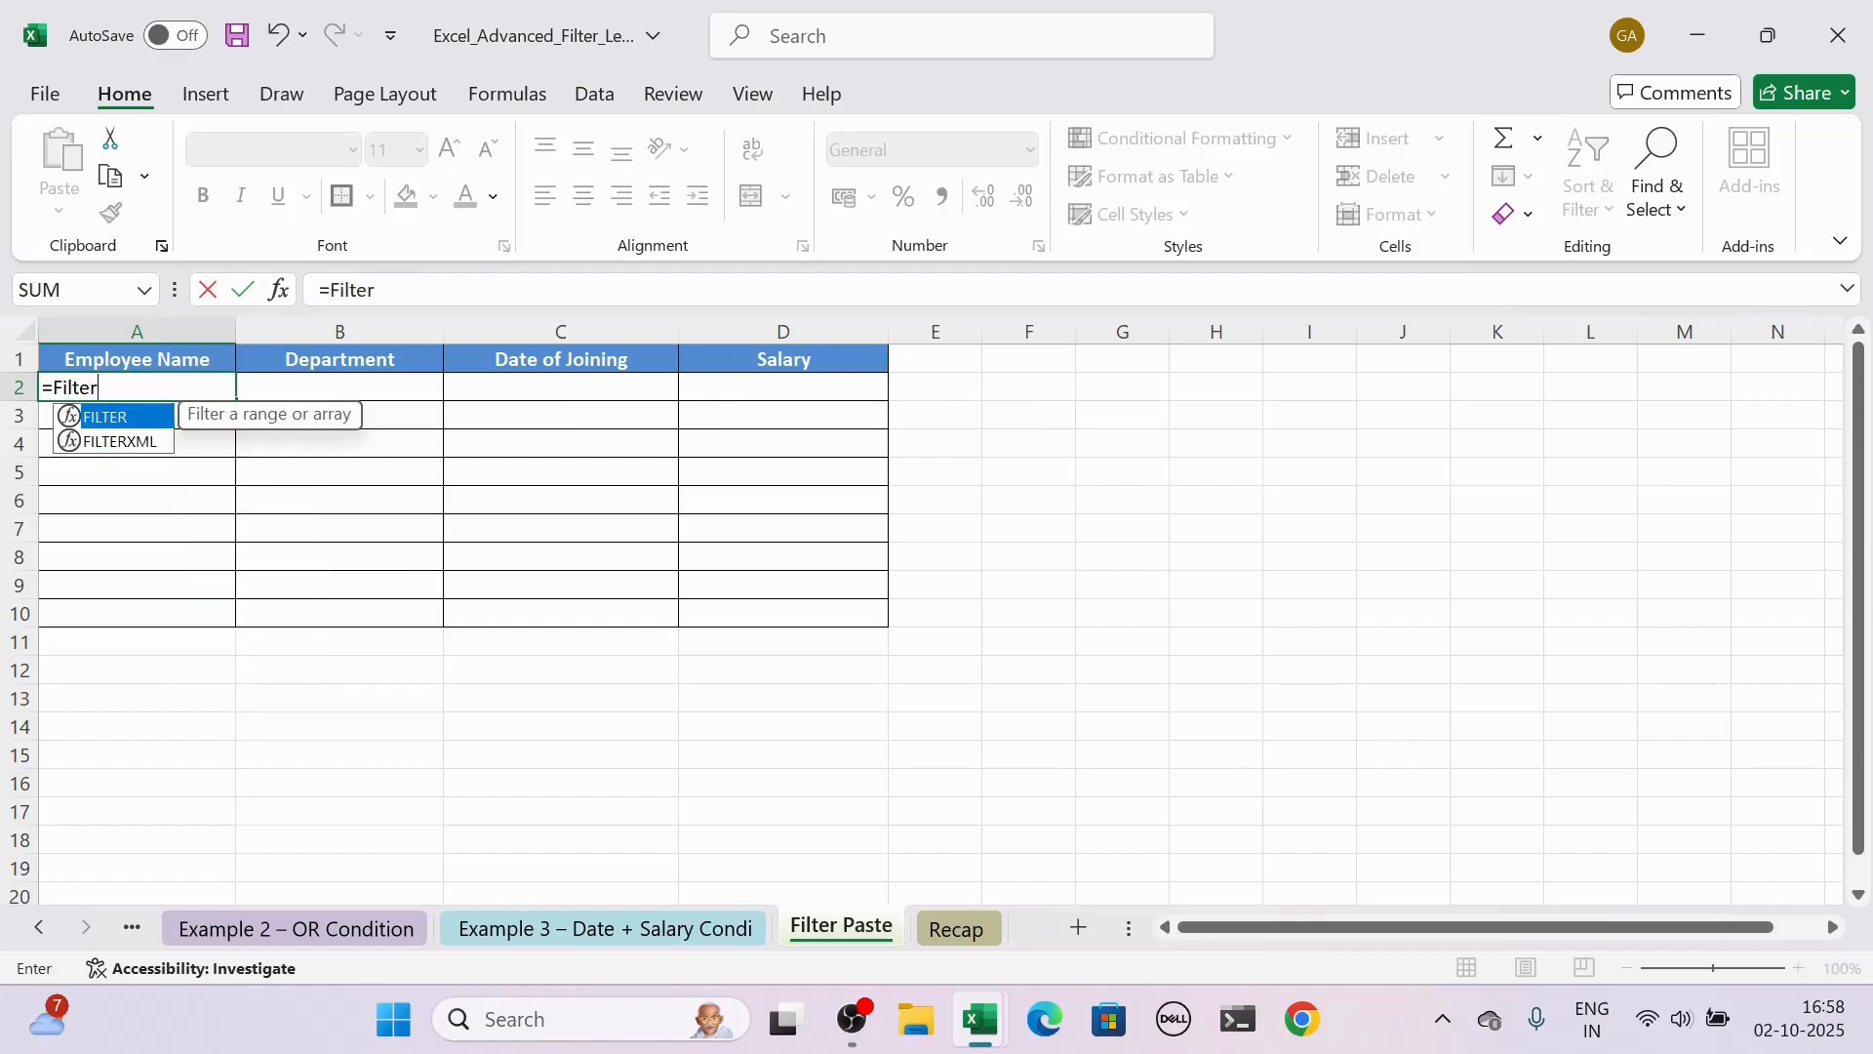
key("Tab")
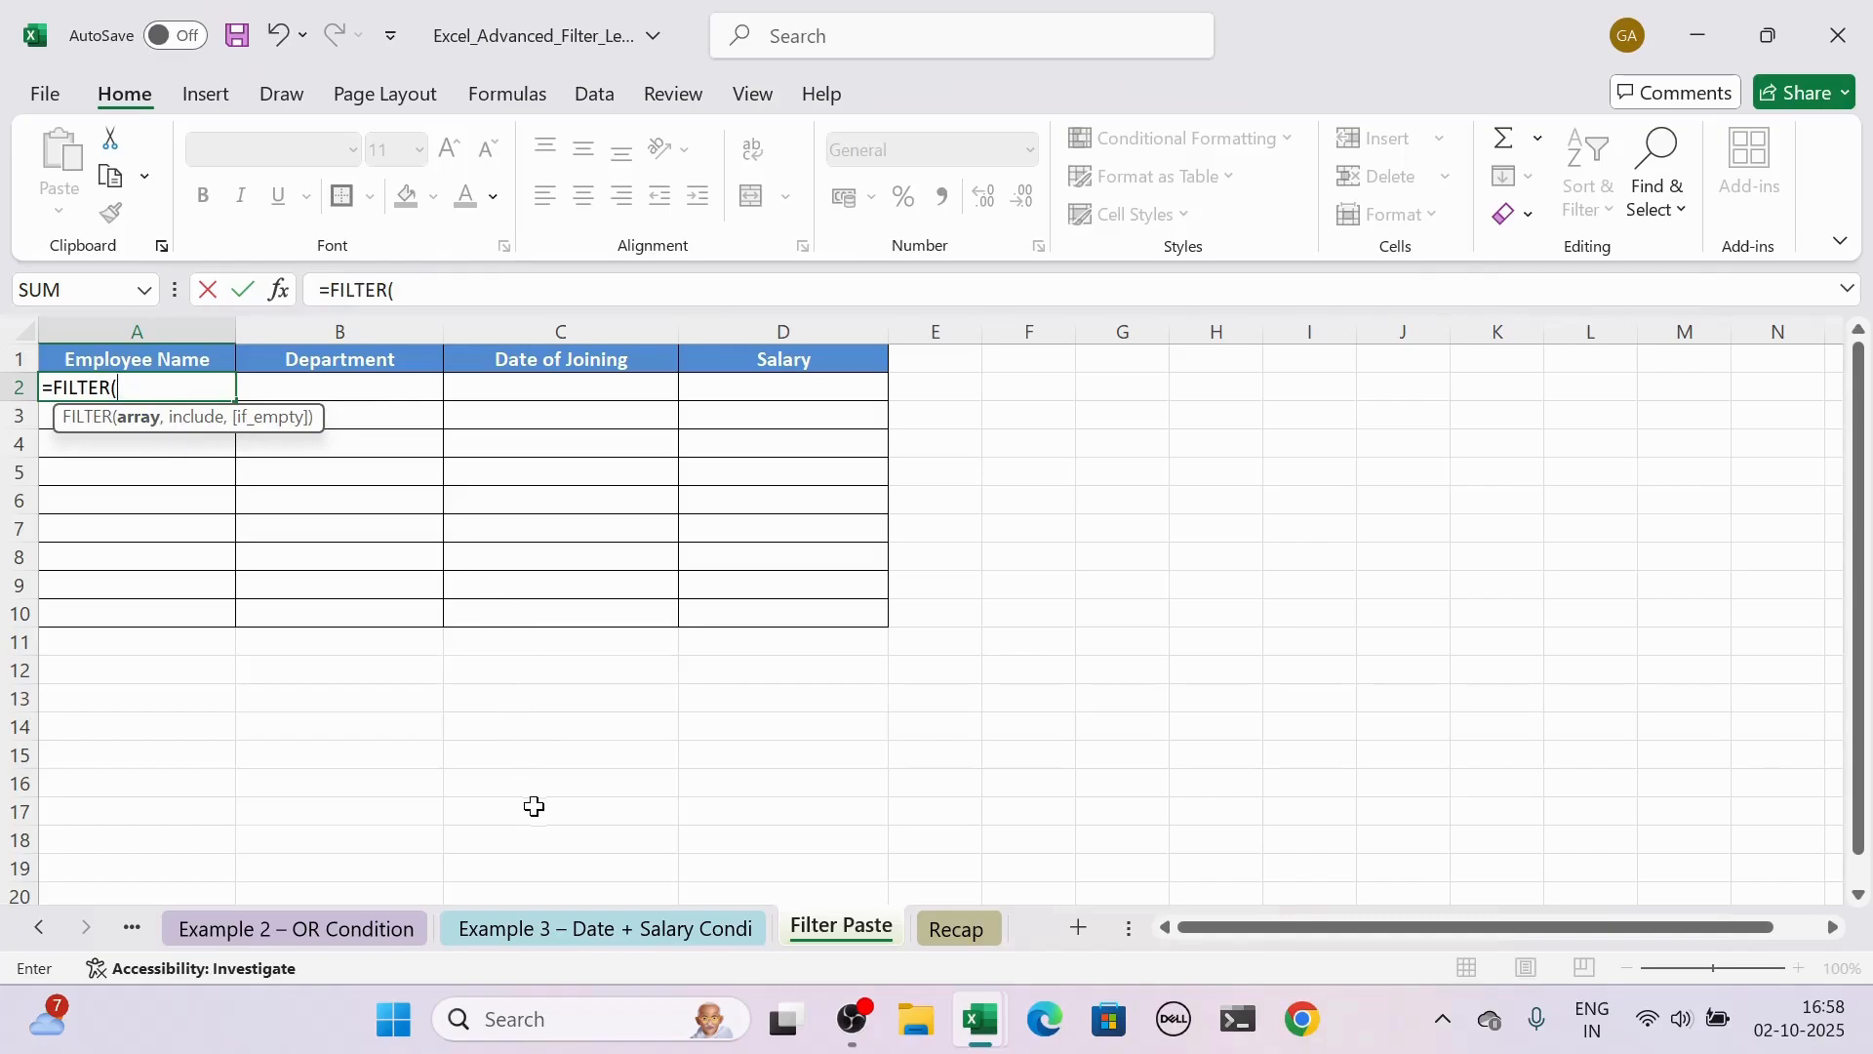
Step: Set the array of the FILTER formula to A7:D52 on the Example 3 – Date + Salary Condi sheet
left_click(569, 932)
left_click(102, 592)
left_click_drag(102, 592, 869, 883)
left_click_drag(1859, 849, 1822, 372)
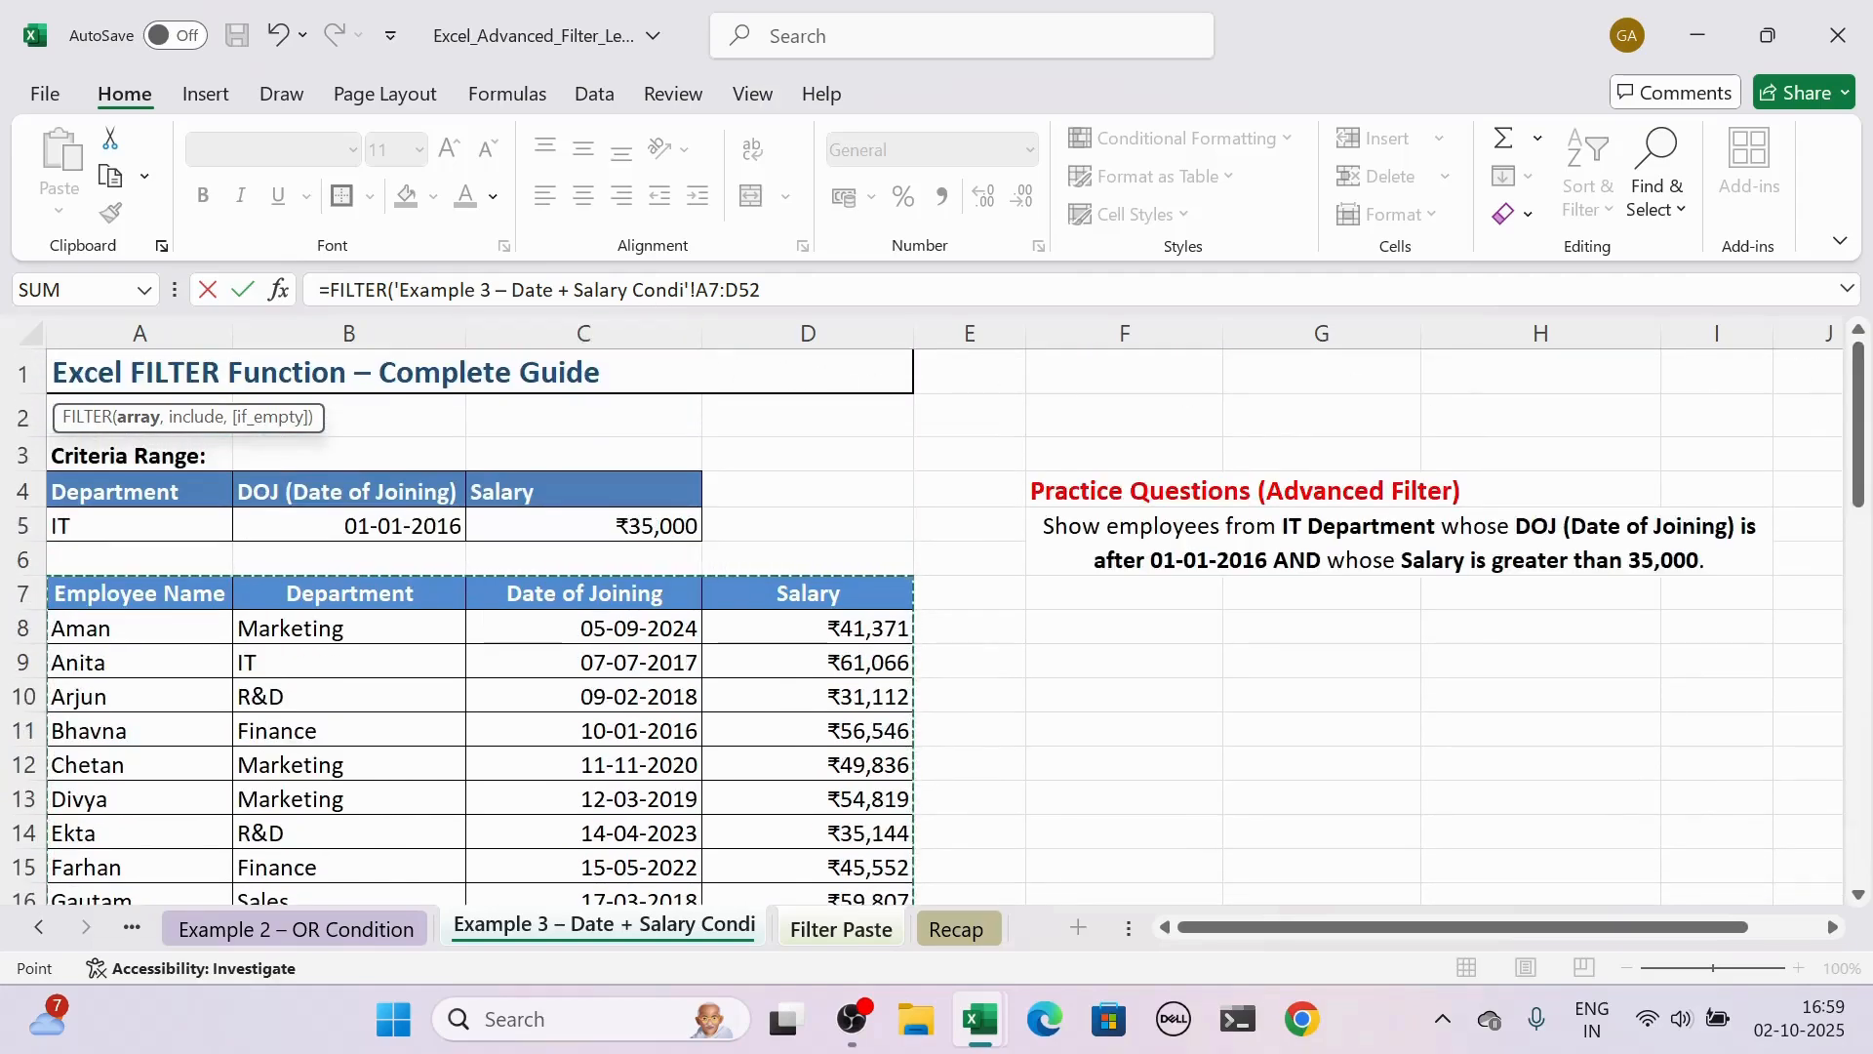
left_click(766, 290)
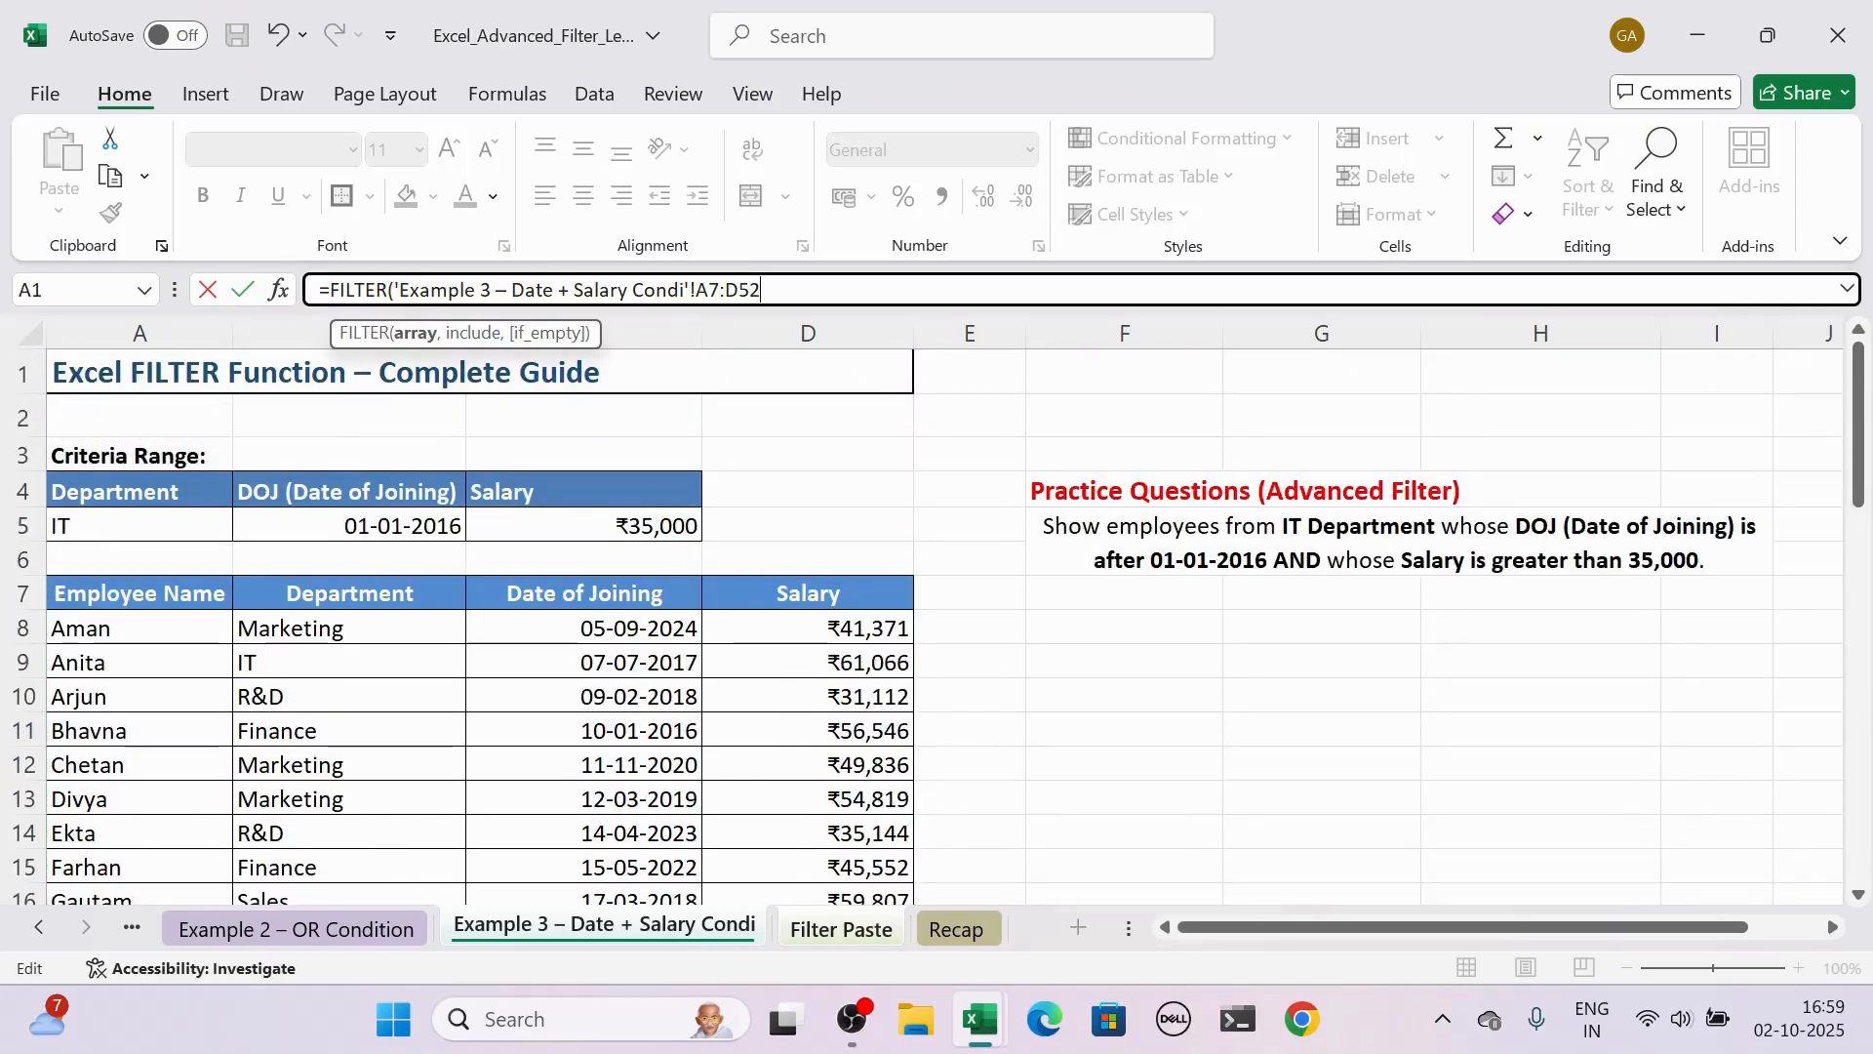
type(",")
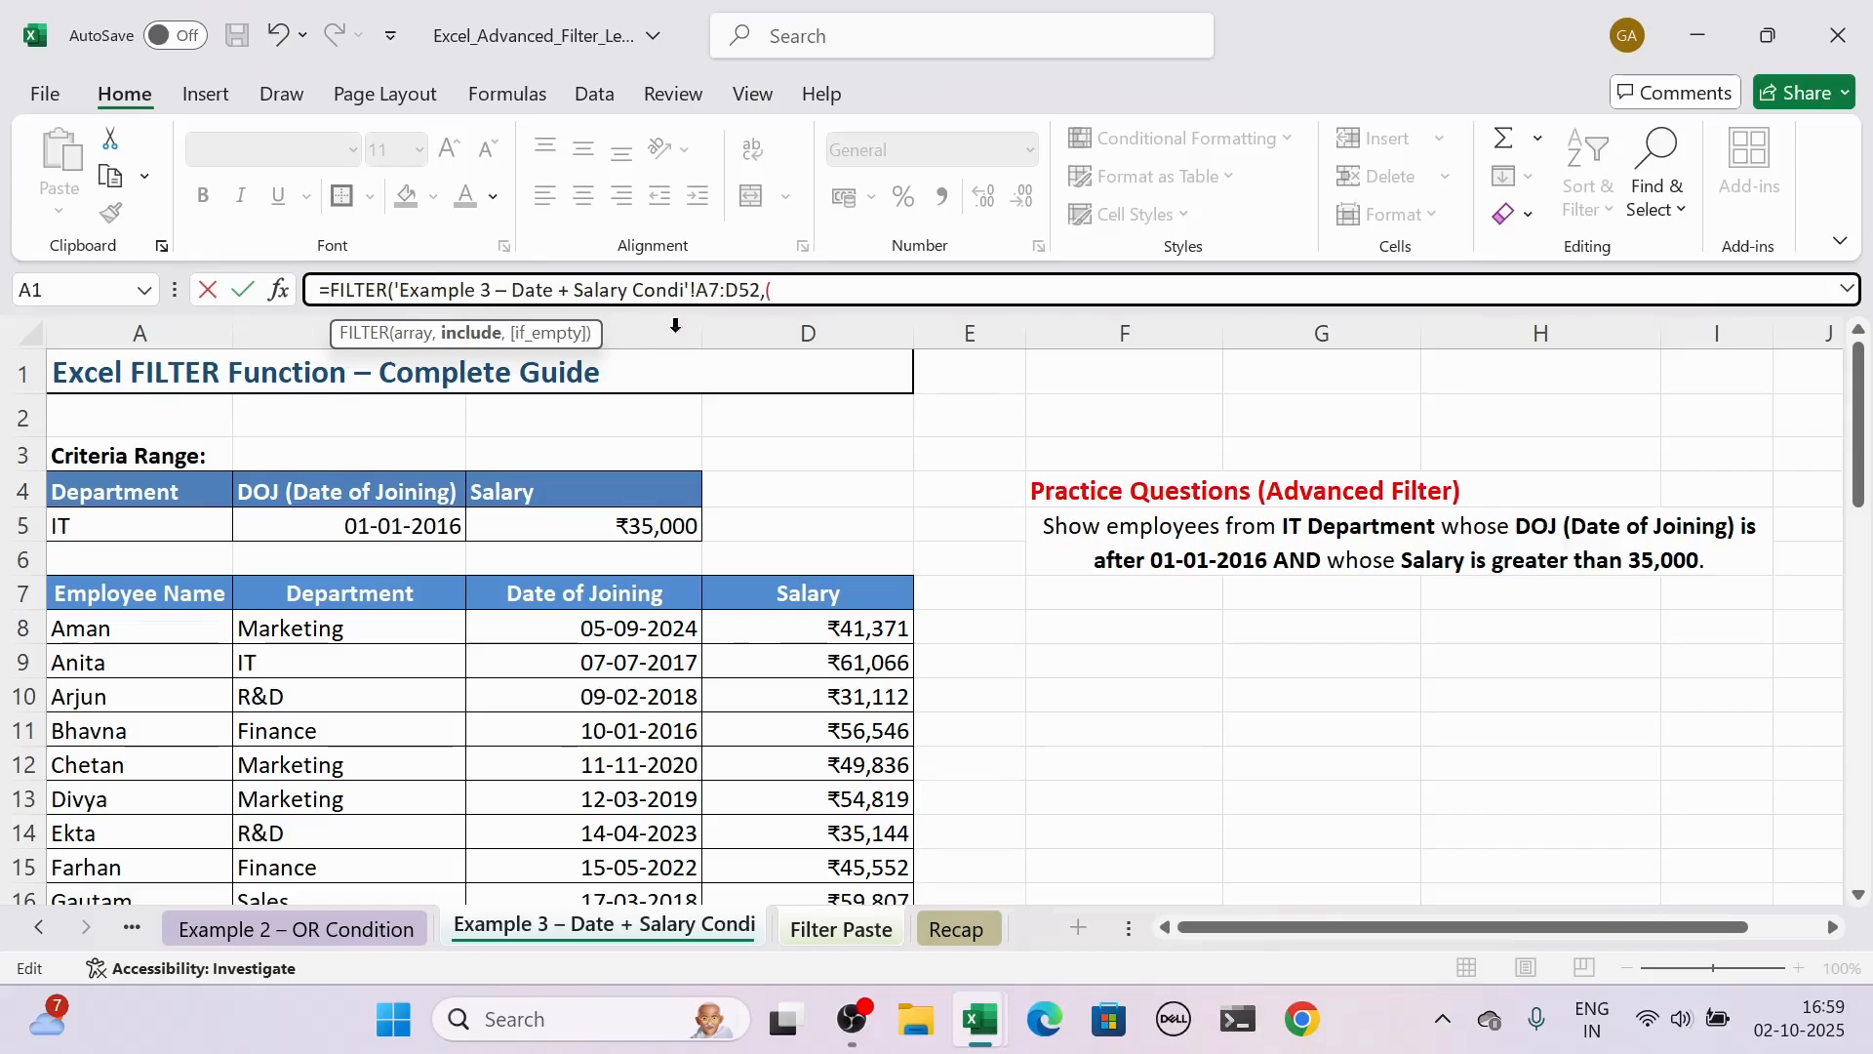
Step: Enter the bracketed department condition (B7:B52=A5) from the Example 3 sheet as the first include criterion
type("(")
left_click(319, 591)
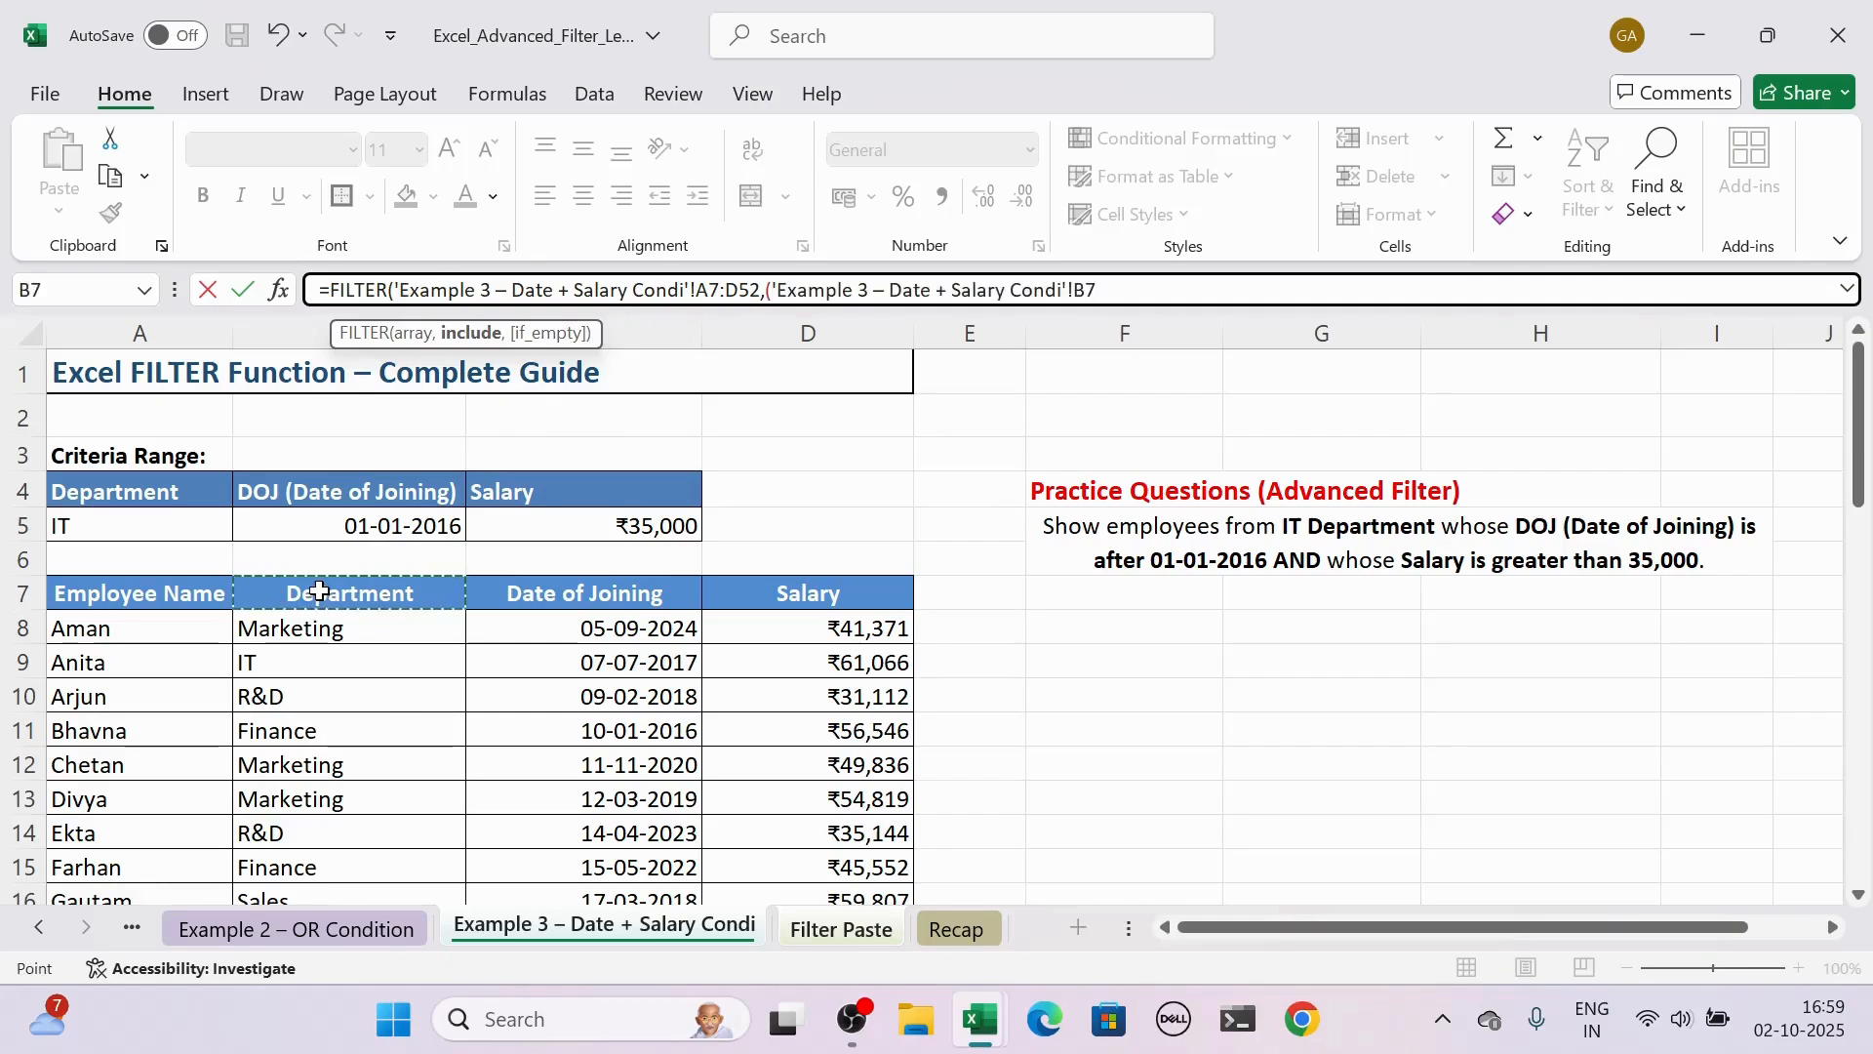
key("ctrl+shift+Down")
left_click_drag(1847, 780, 1865, 376)
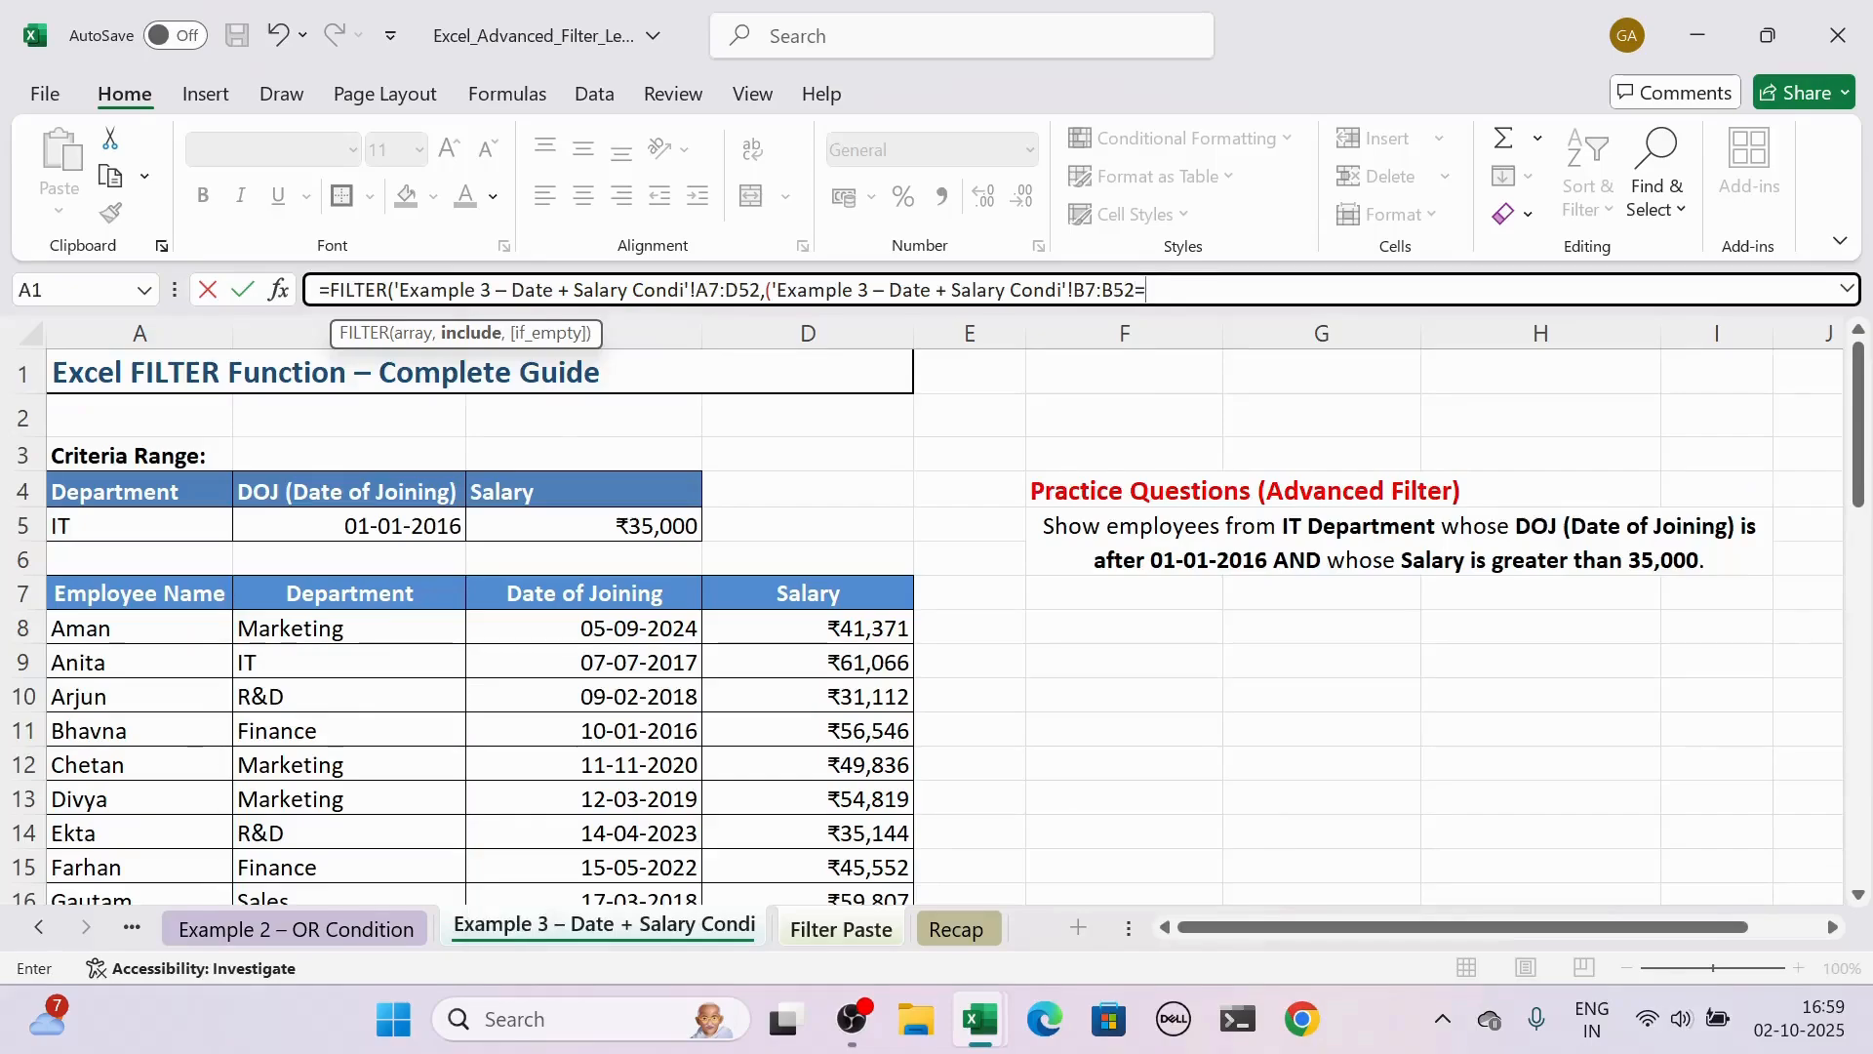
type("=")
left_click(195, 520)
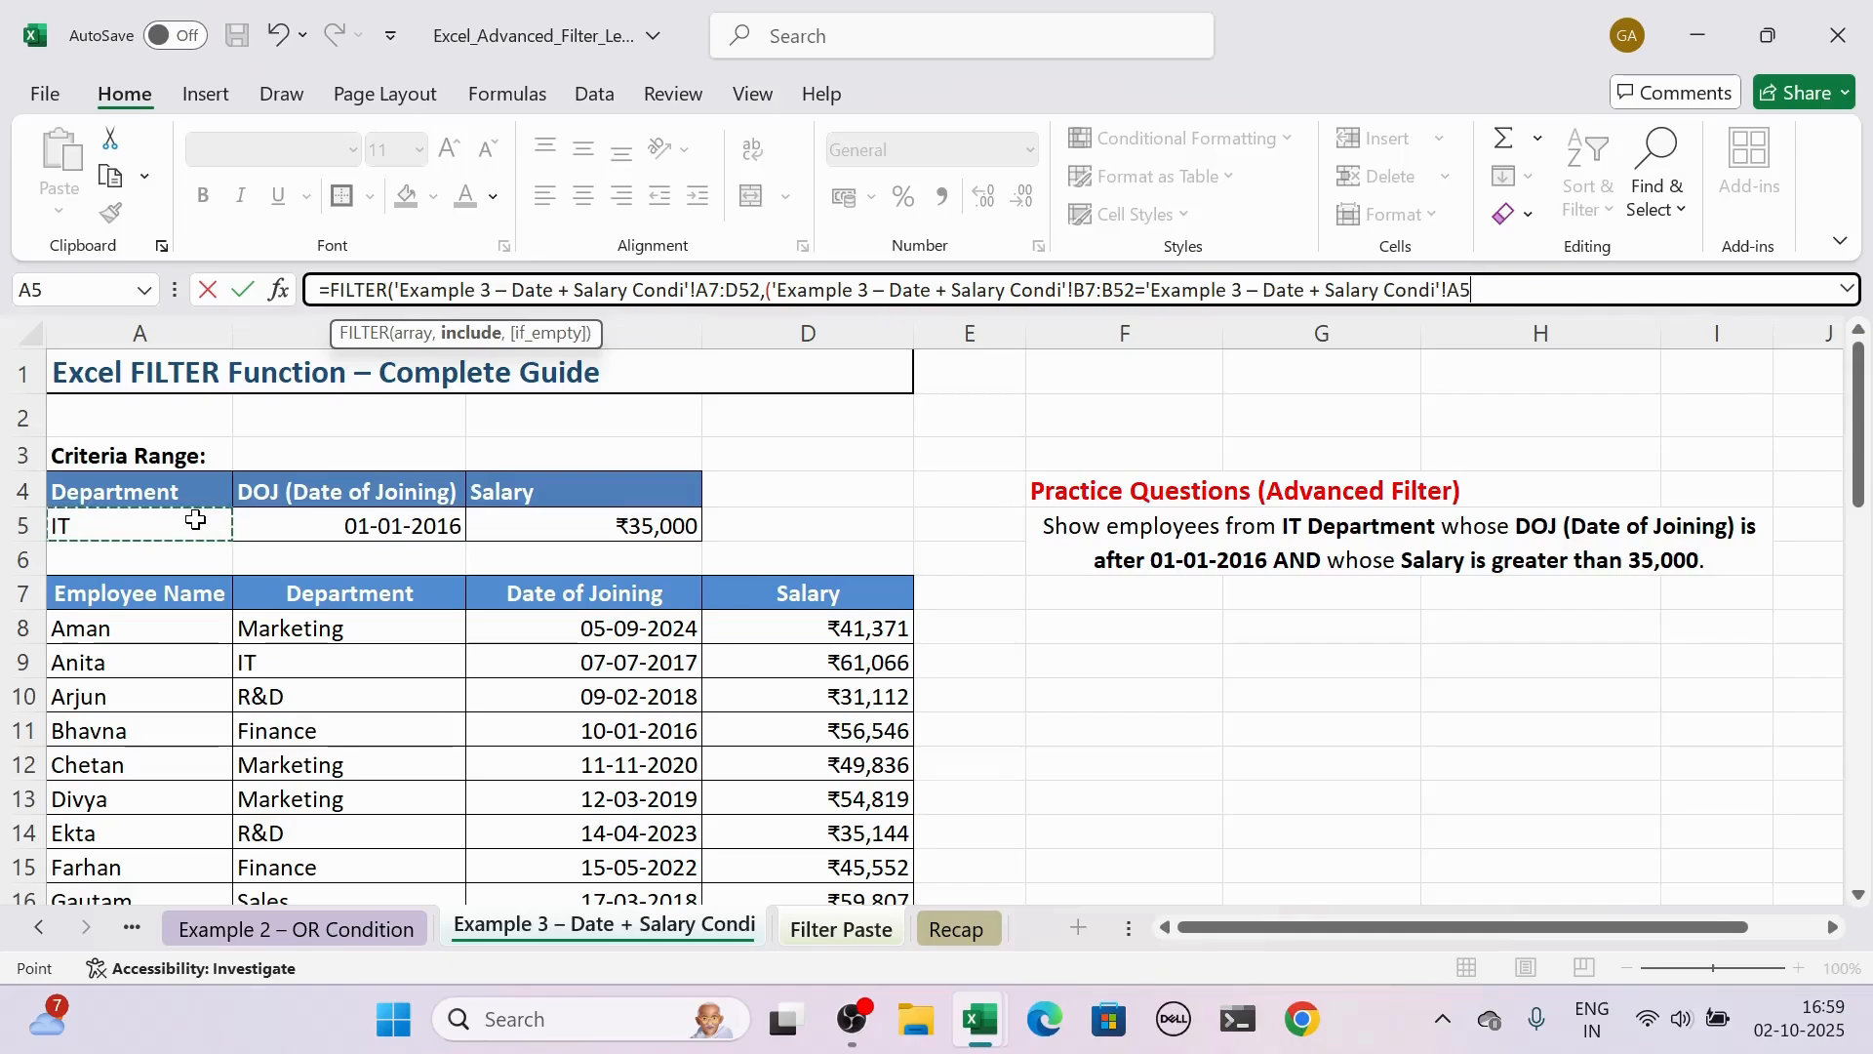
type(")")
Step: Add the joining date condition with an asterisk for AND, as *(C7:C52>B5), using the Example 3 sheet's cells
type("*(")
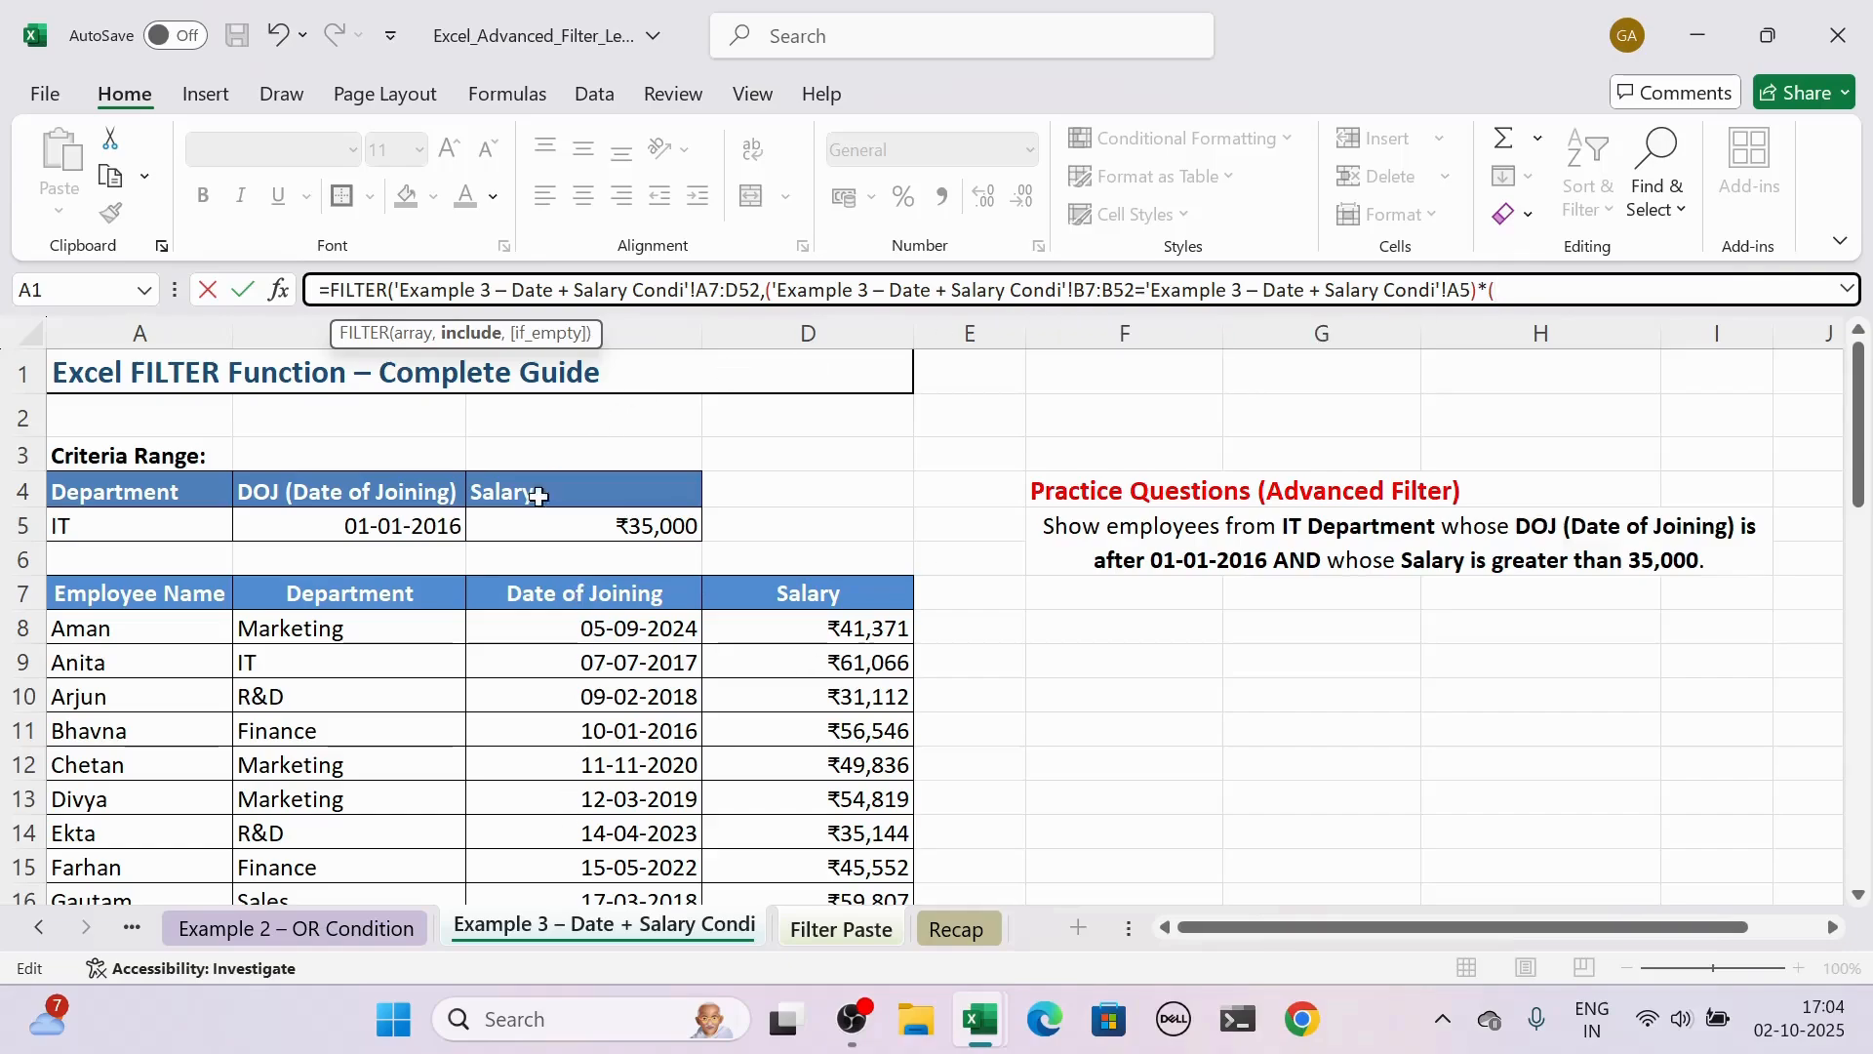
left_click(544, 591)
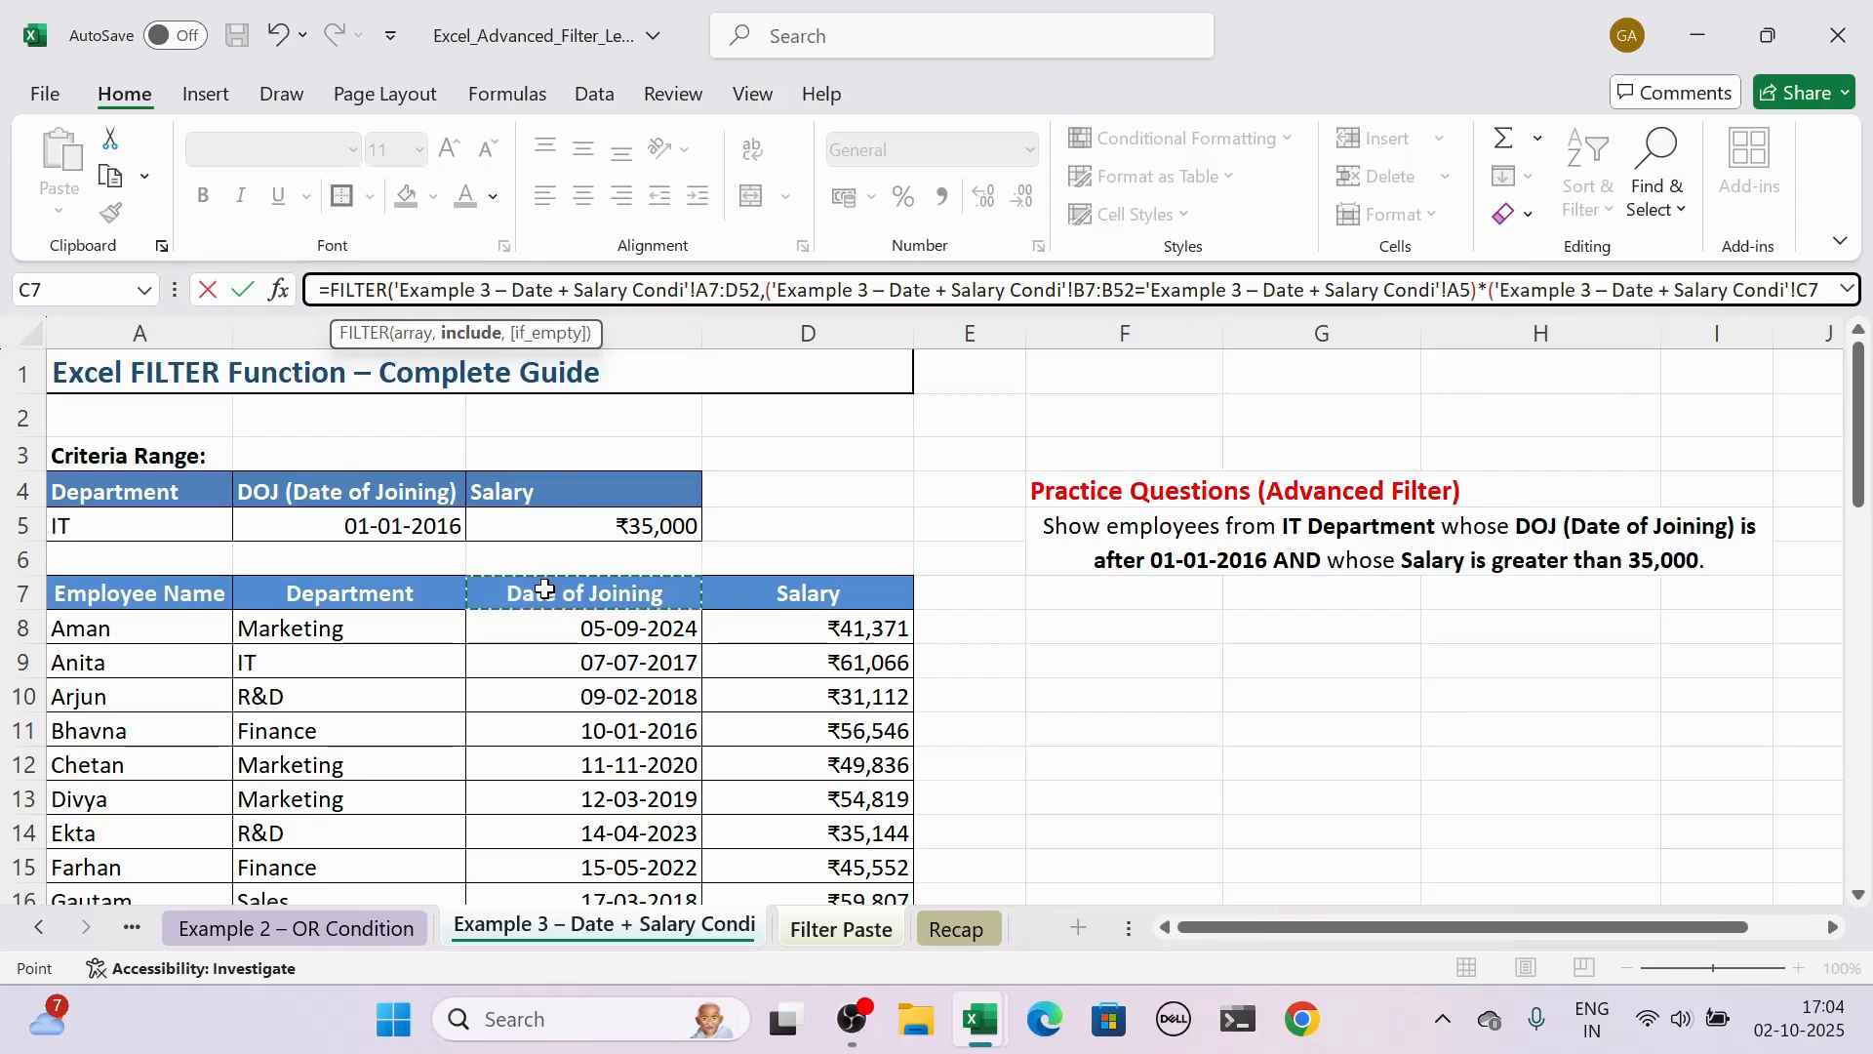
key("ctrl+shift+Down")
left_click_drag(1859, 781, 1857, 400)
type(">")
left_click(455, 509)
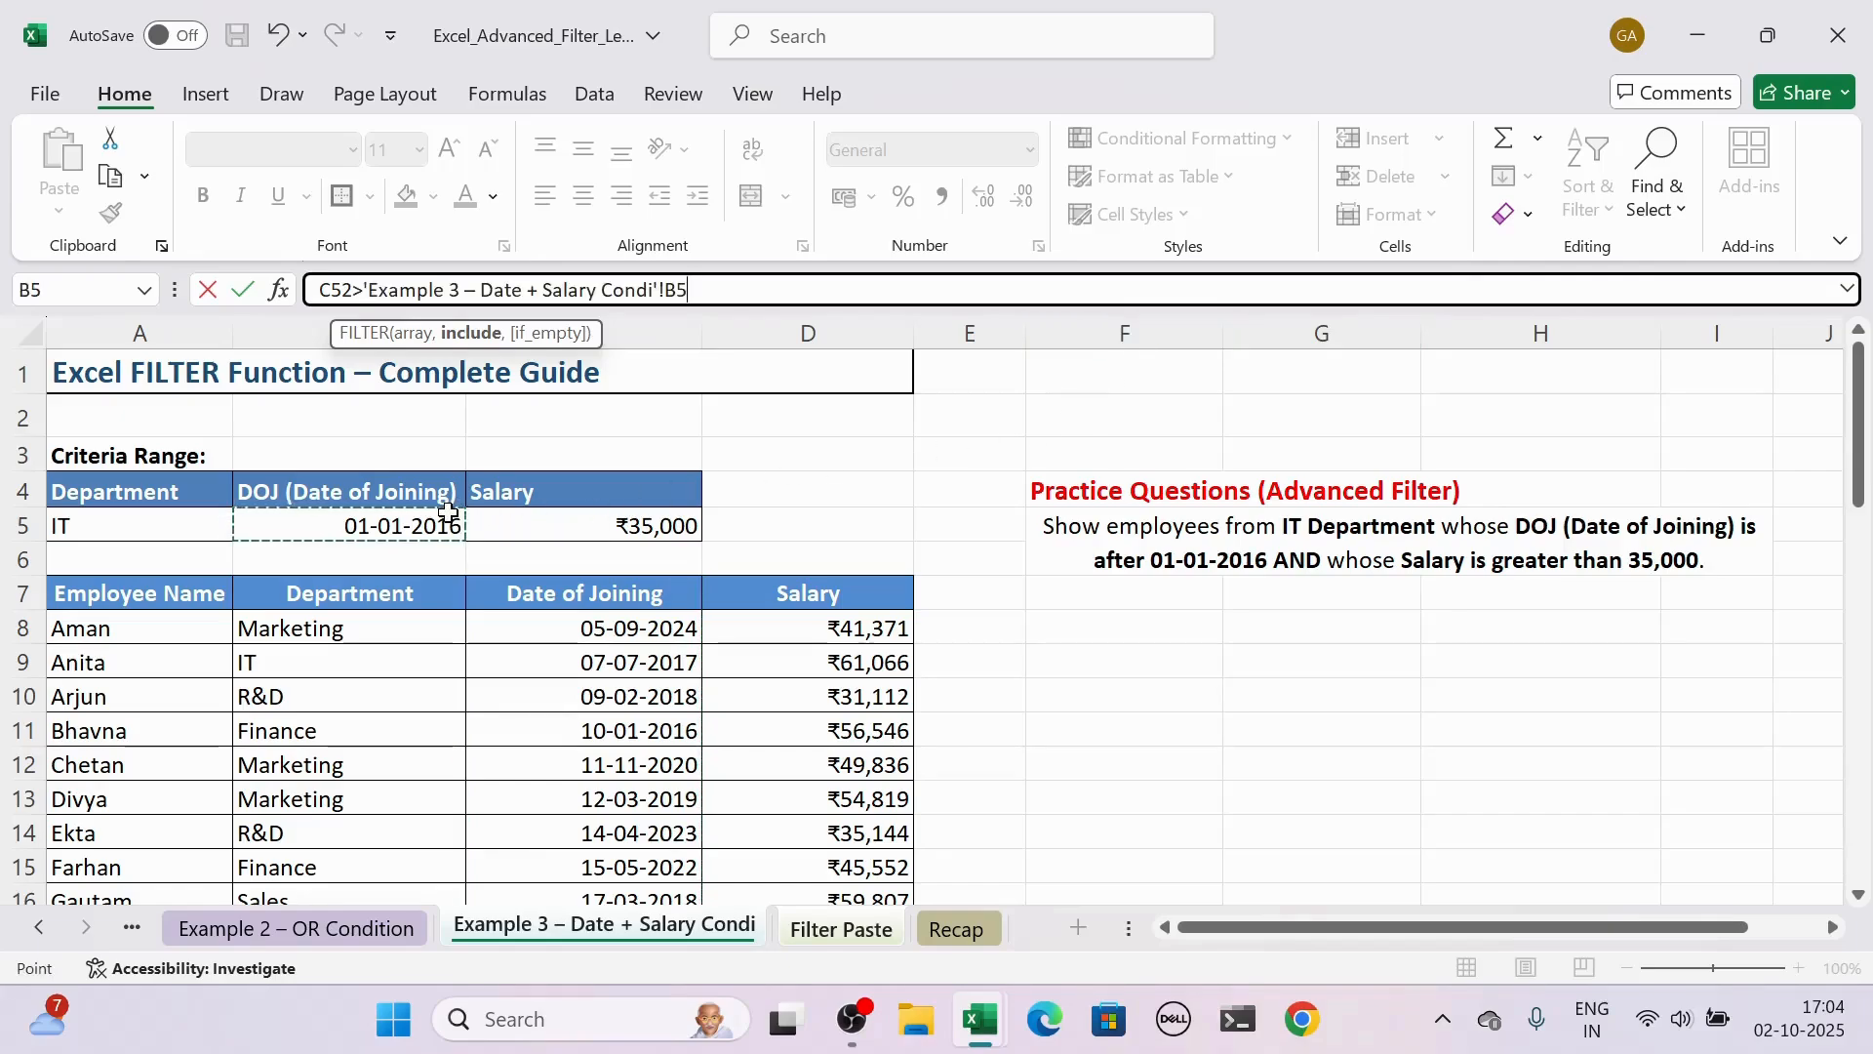
type(")")
Step: Add the salary condition with an asterisk for AND, as *(D7:D52>C5), using the Example 3 sheet's cells
type("(")
left_click(808, 597)
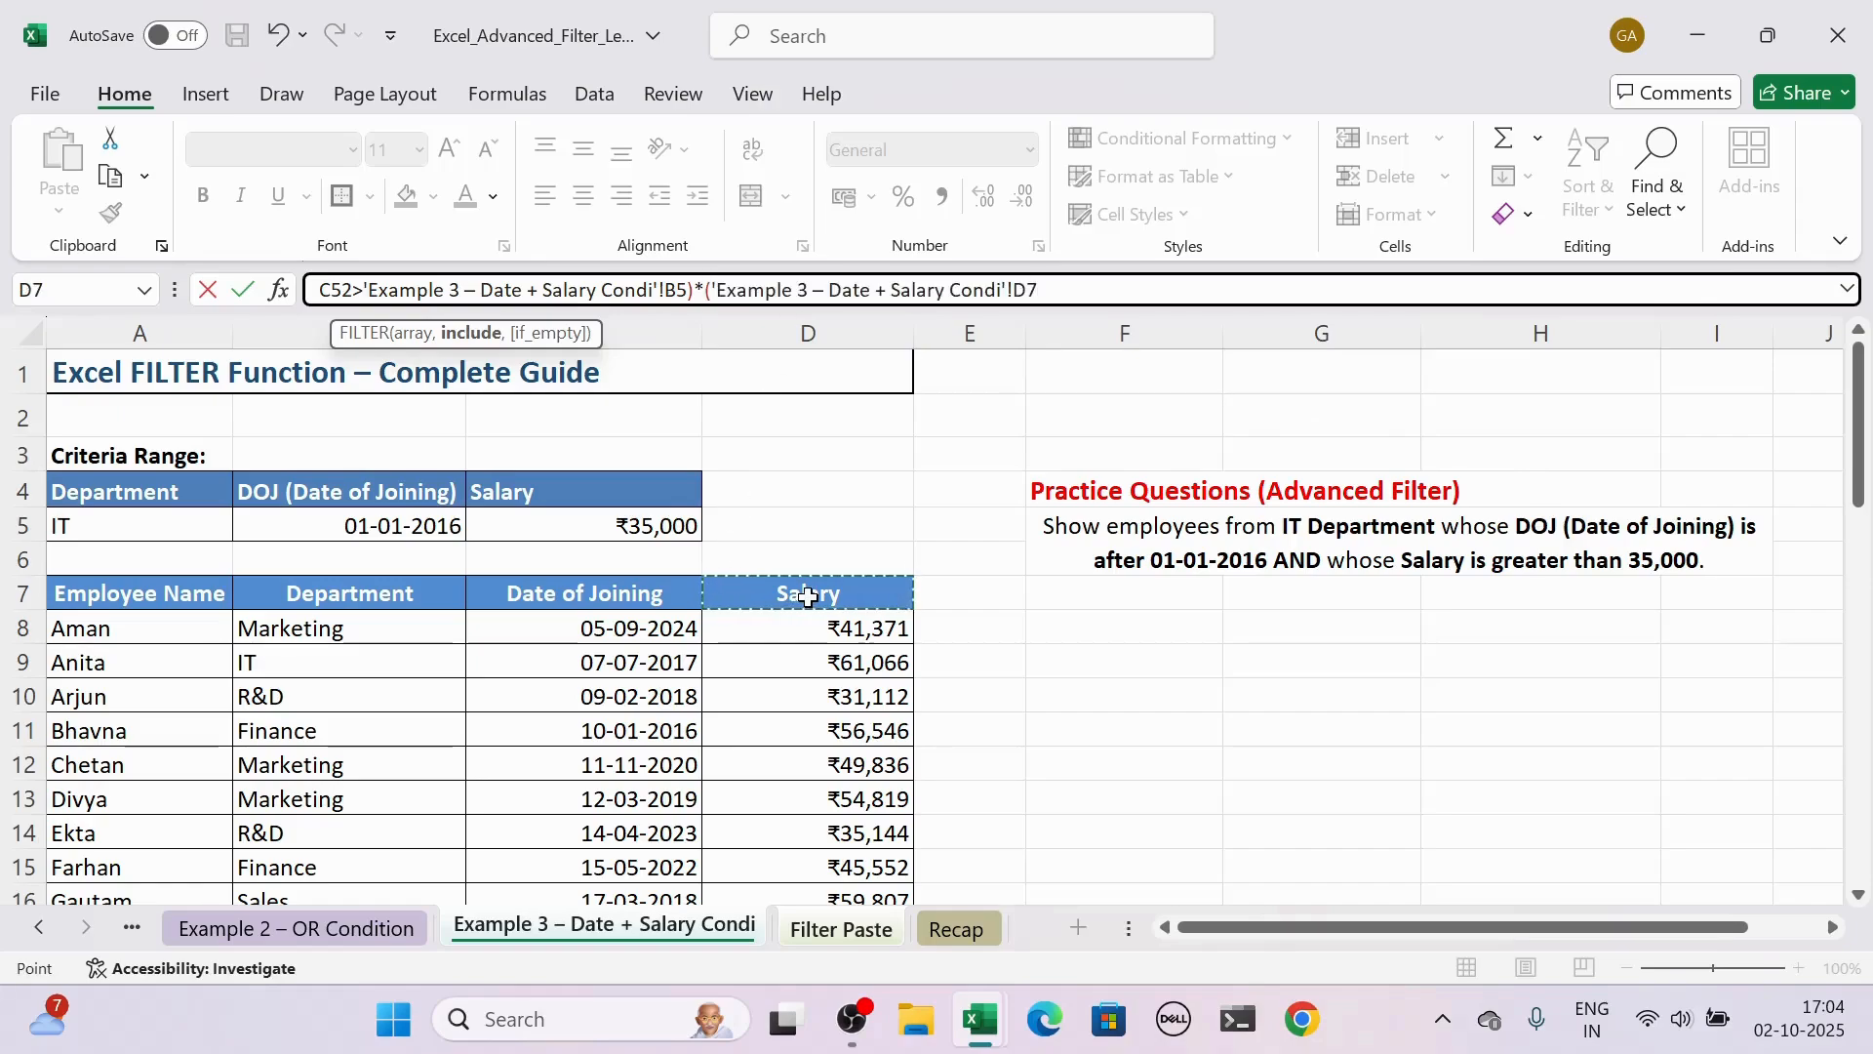
key("ctrl+shift+Down")
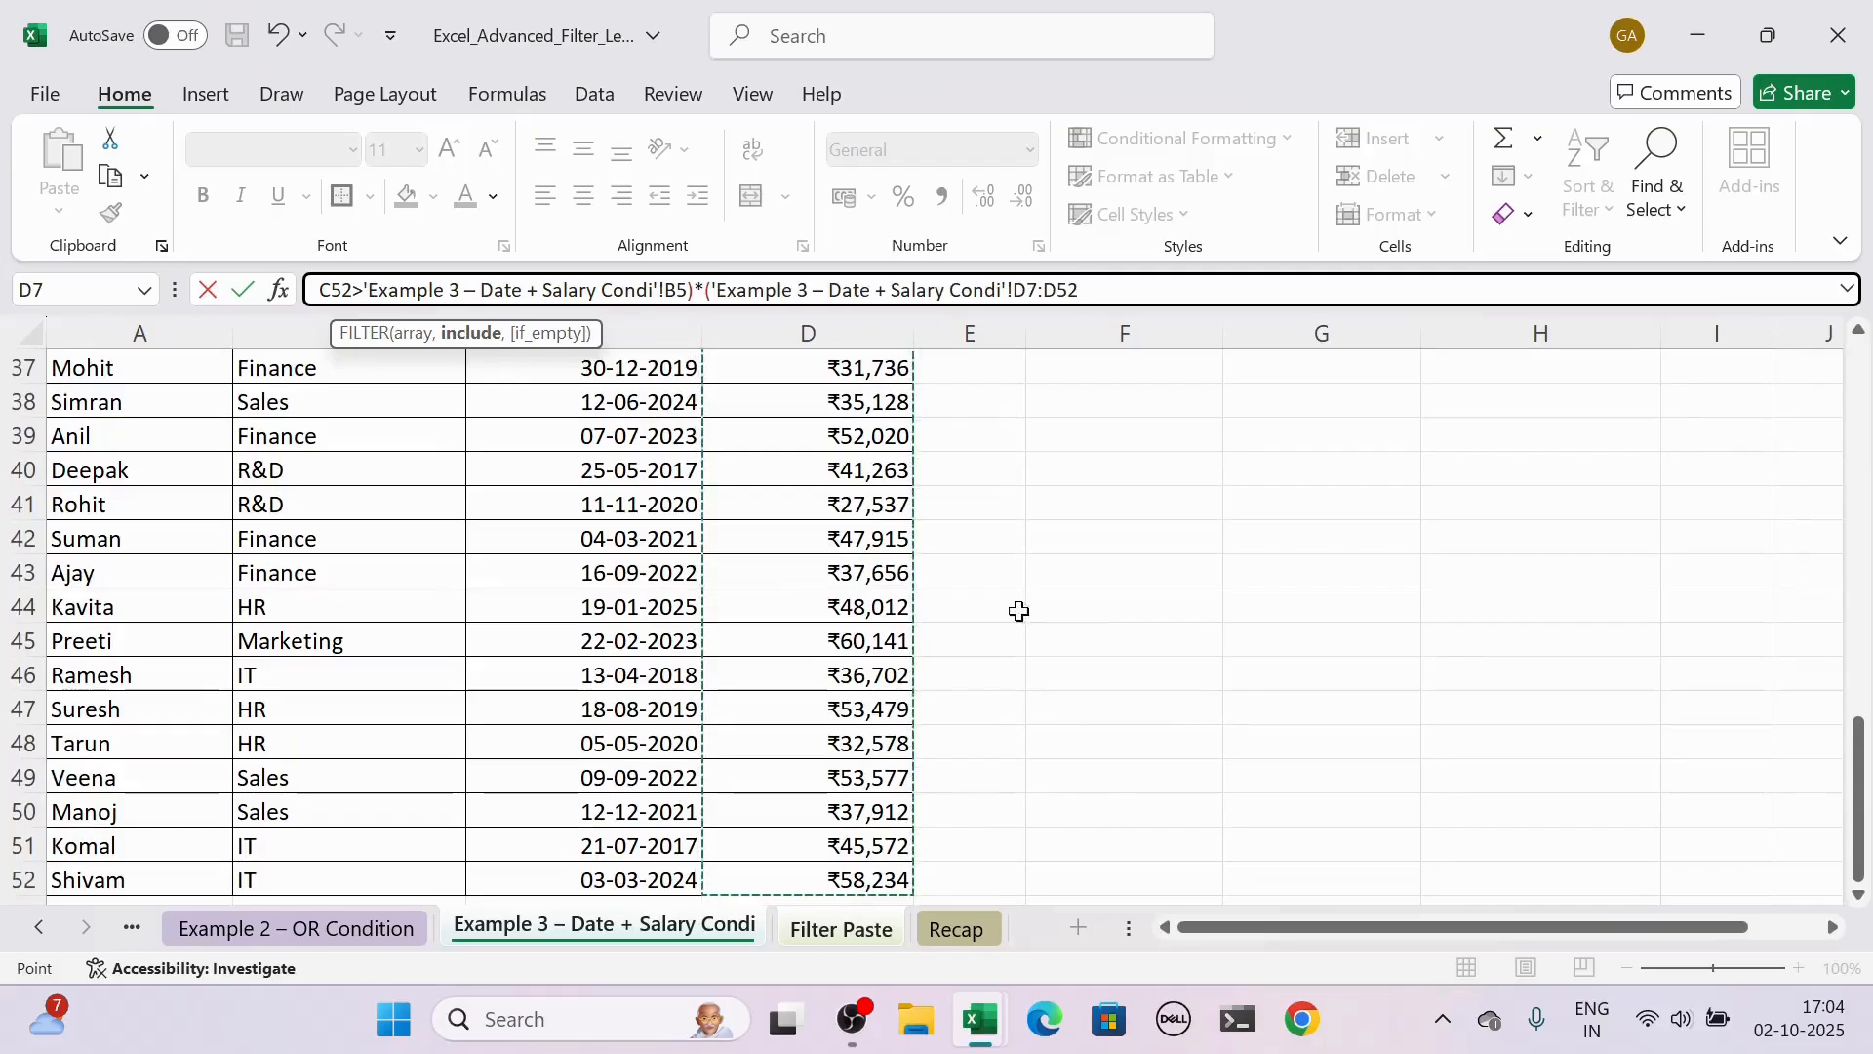
left_click_drag(1860, 741, 1864, 369)
type(">")
left_click(647, 516)
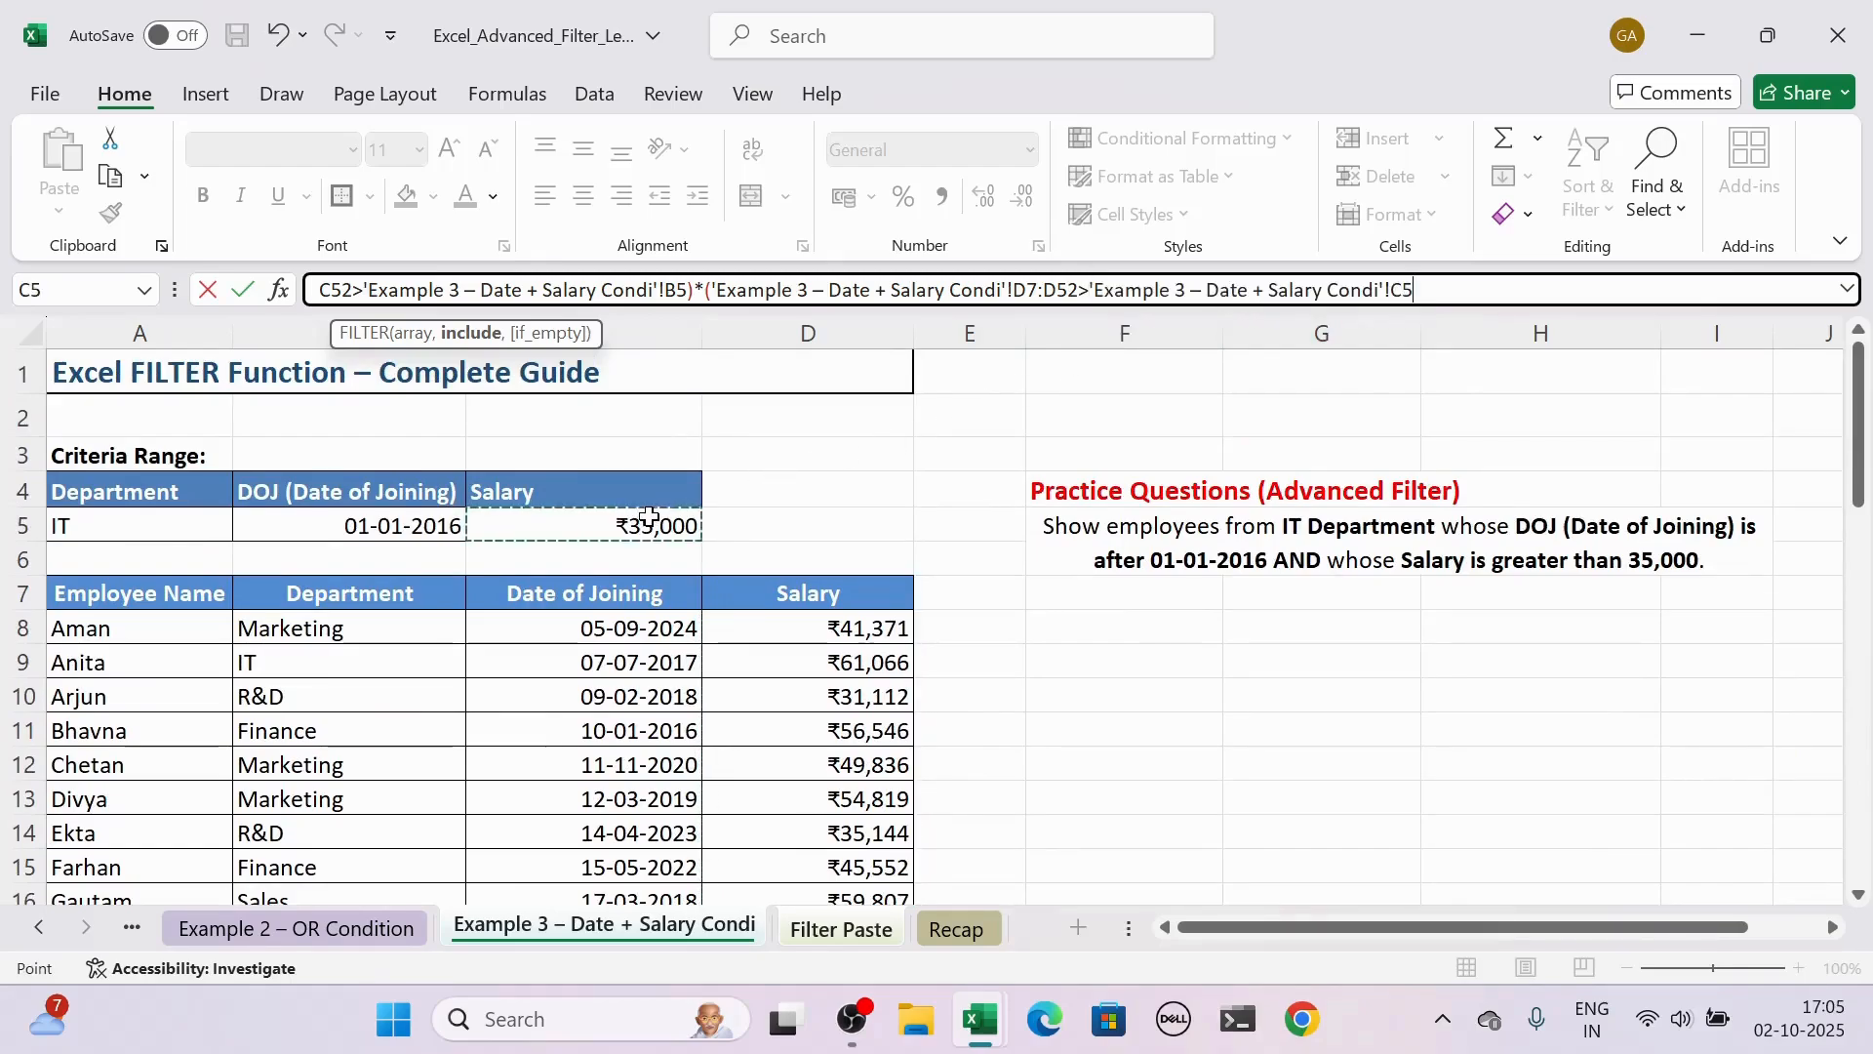
Step: Complete and commit the FILTER formula with "Not Found" as its if_empty argument, and open the Recap sheet
type("),\"")
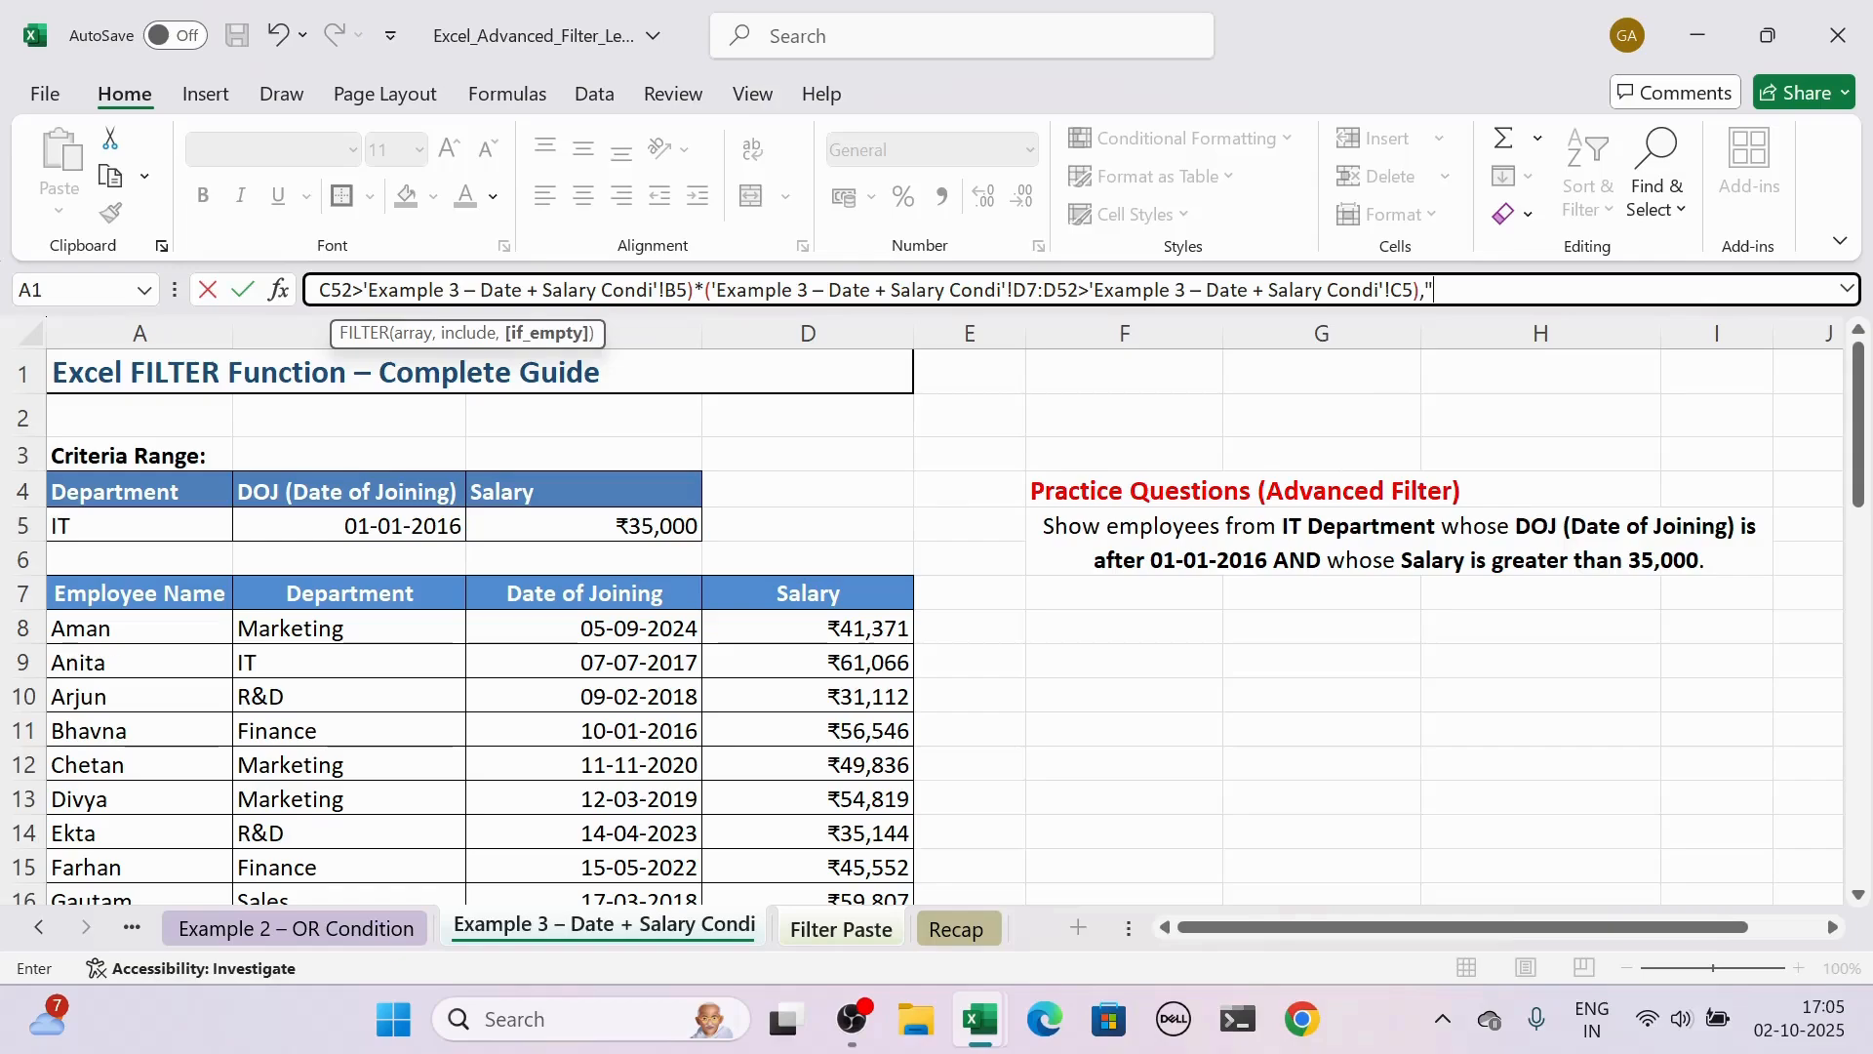
type("Not Found")
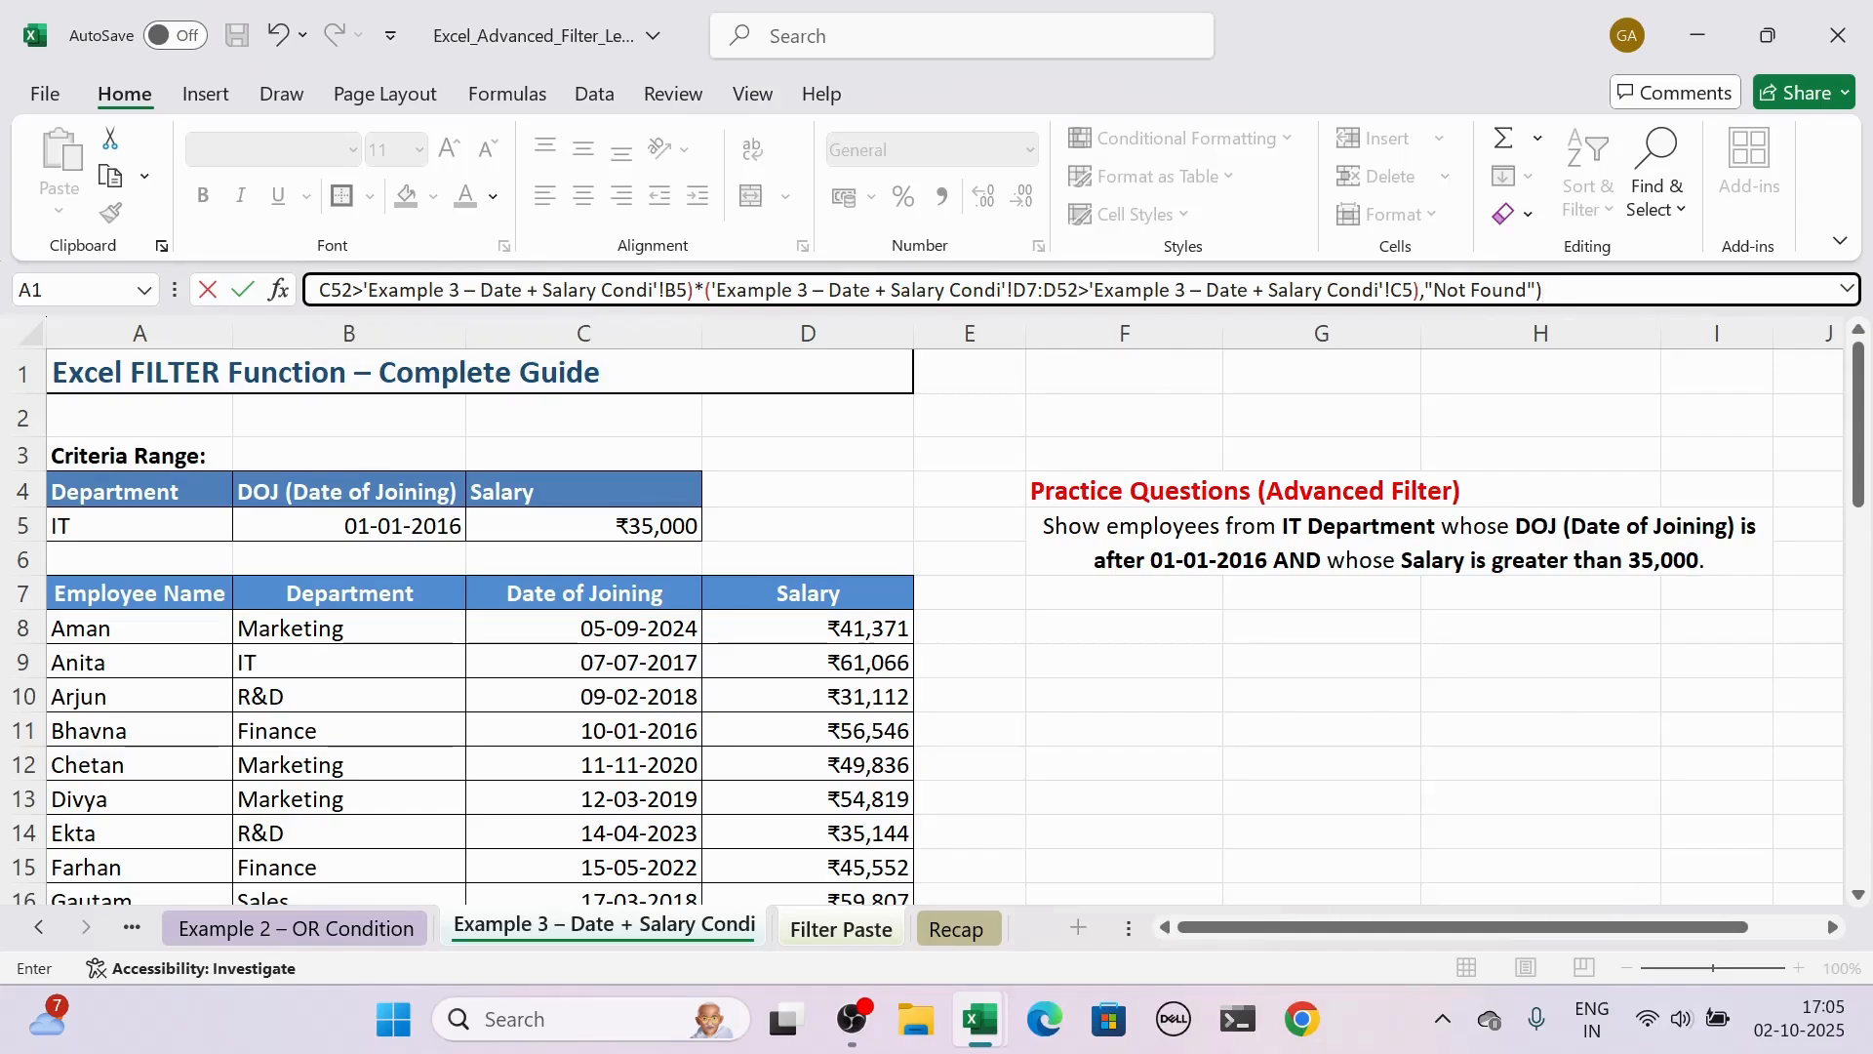
key("Return")
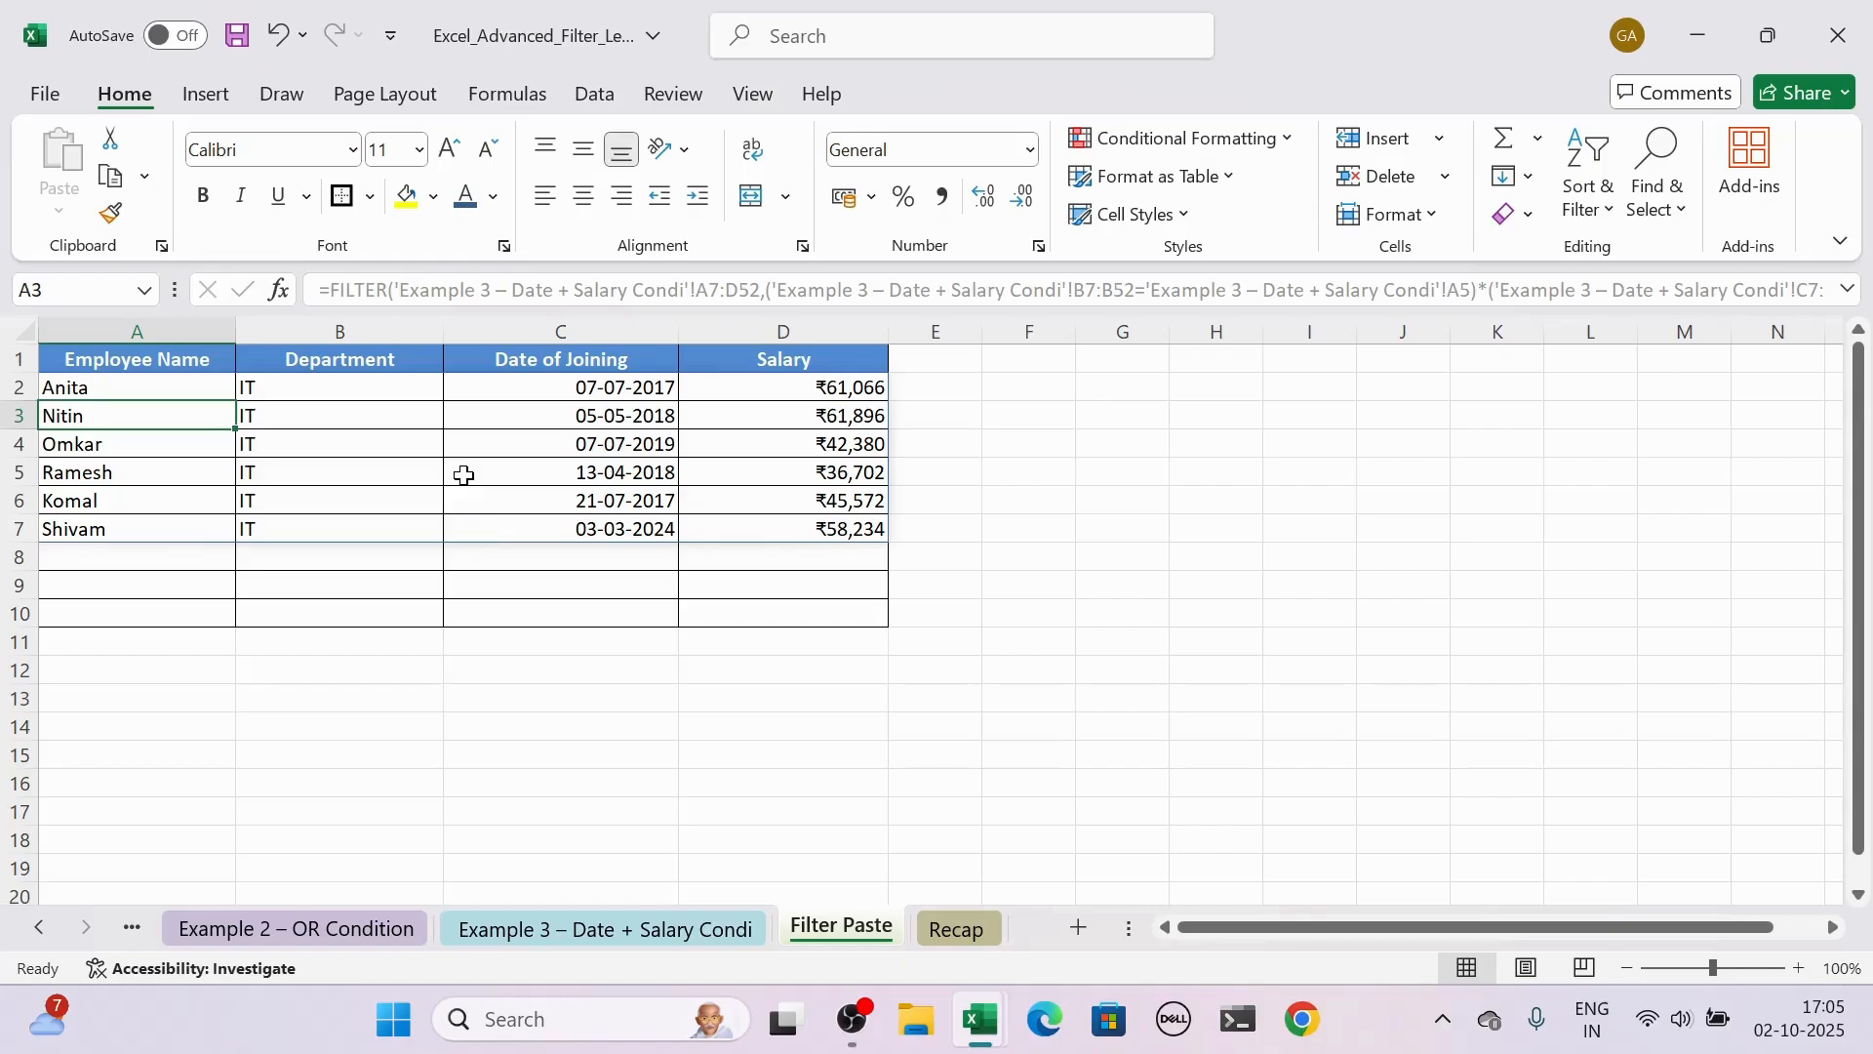
left_click(957, 929)
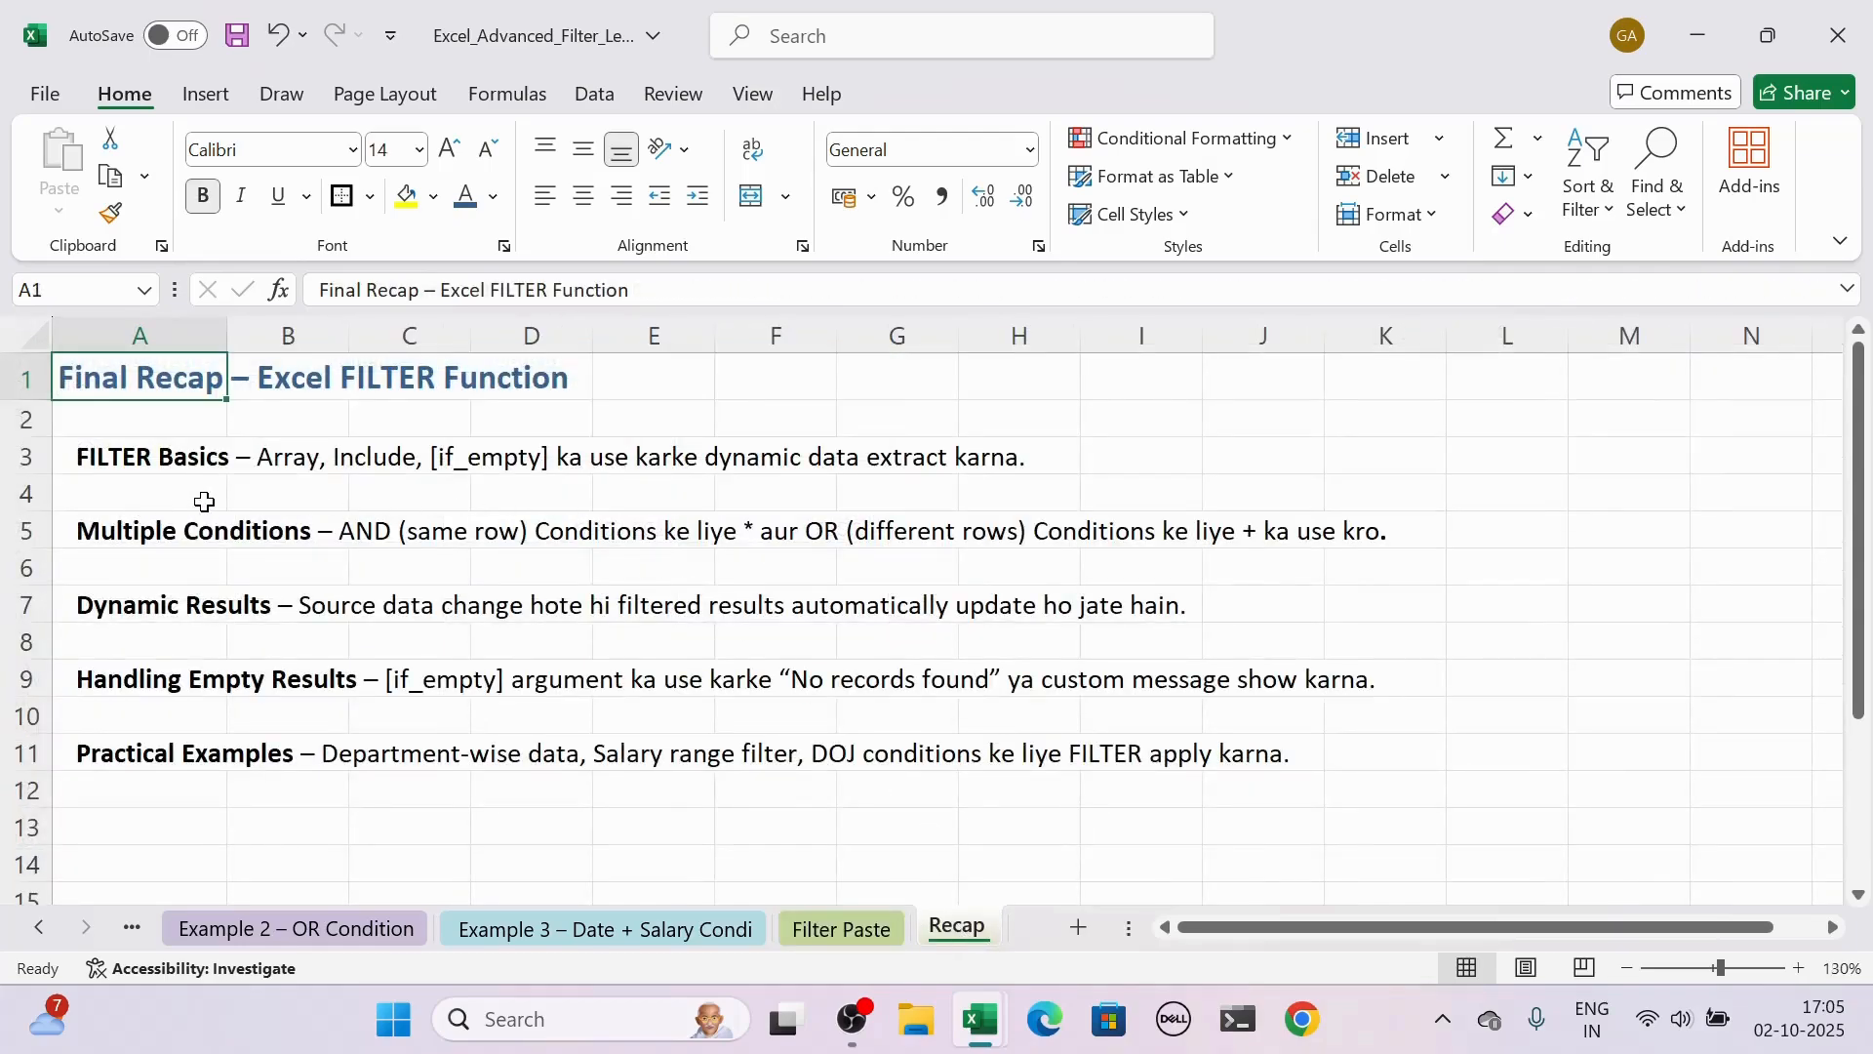